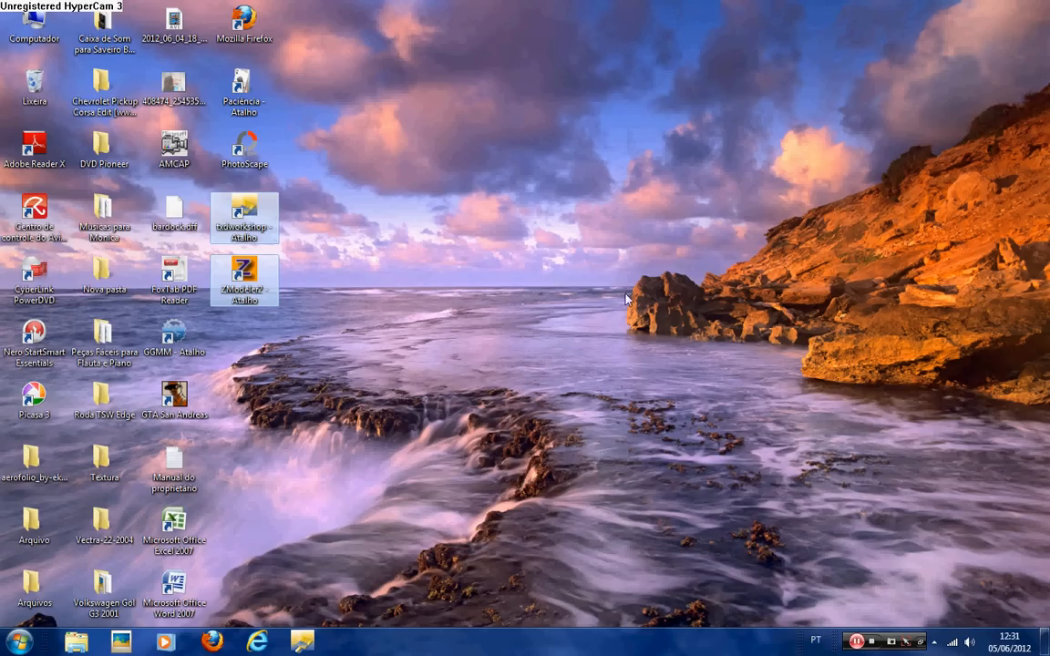
Launch TXD Workshop and open the texture archive peren.txd from the Volkswagen Gol G3 2001 folder.
left_click(558, 272)
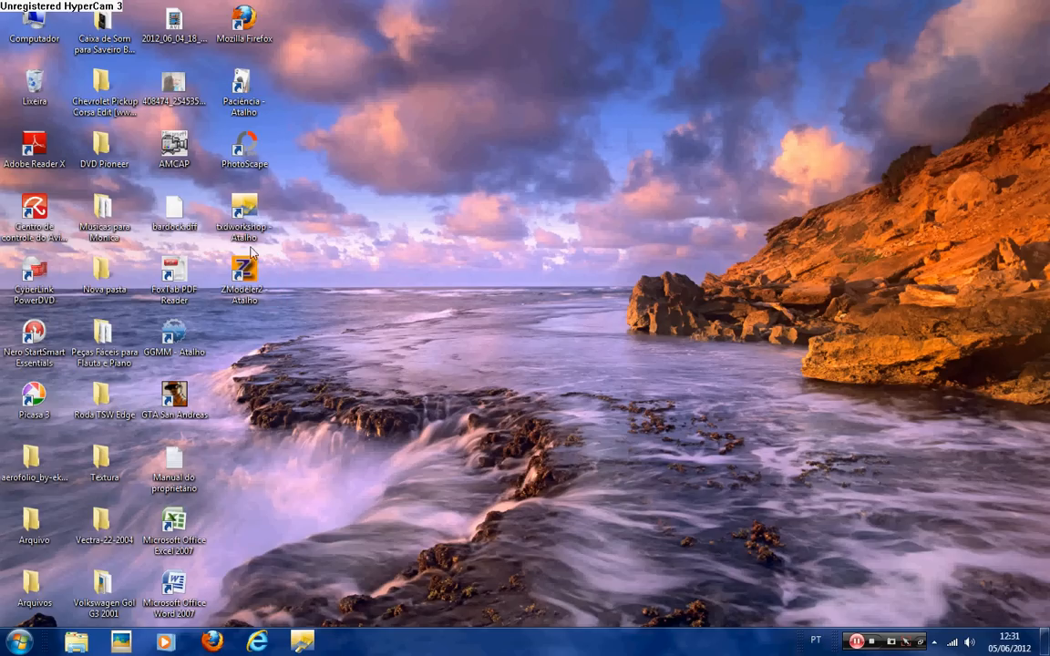
double_click(244, 209)
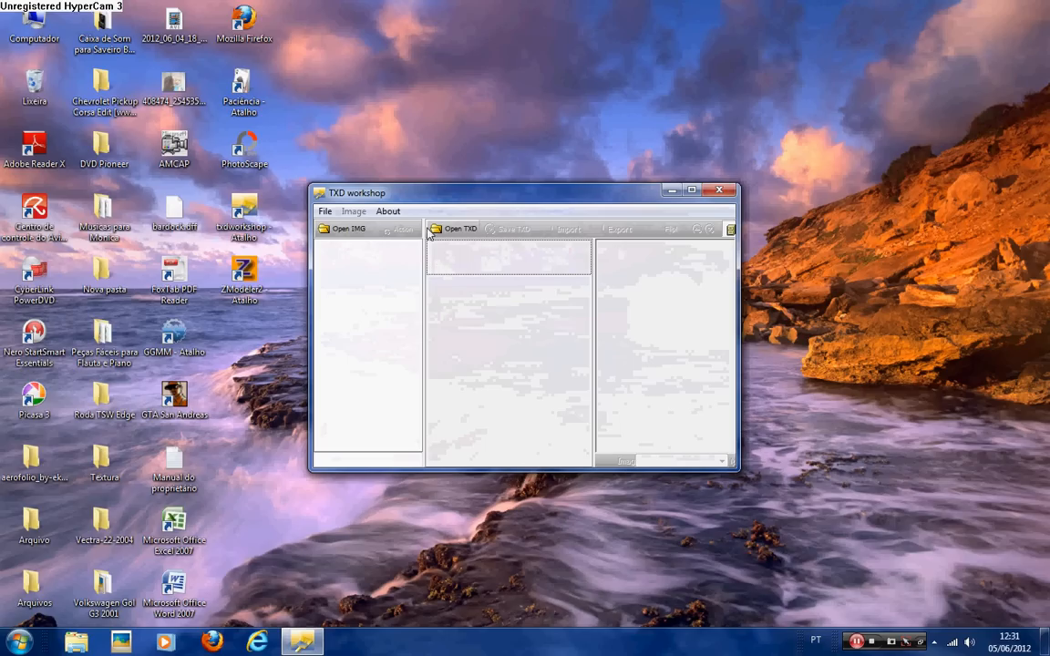
left_click(460, 228)
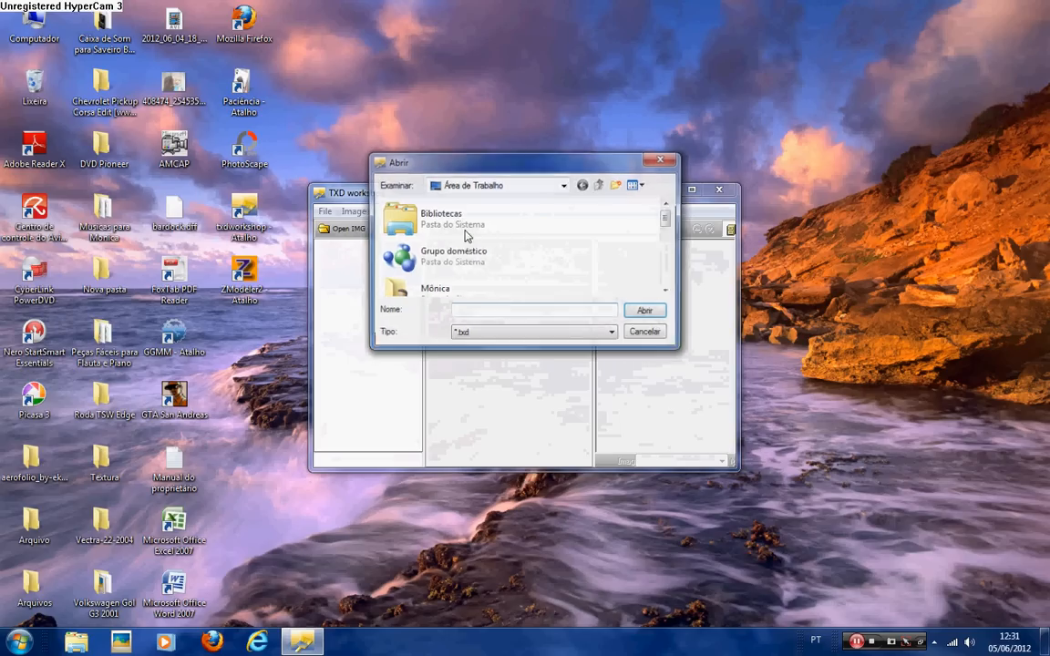
left_click(565, 186)
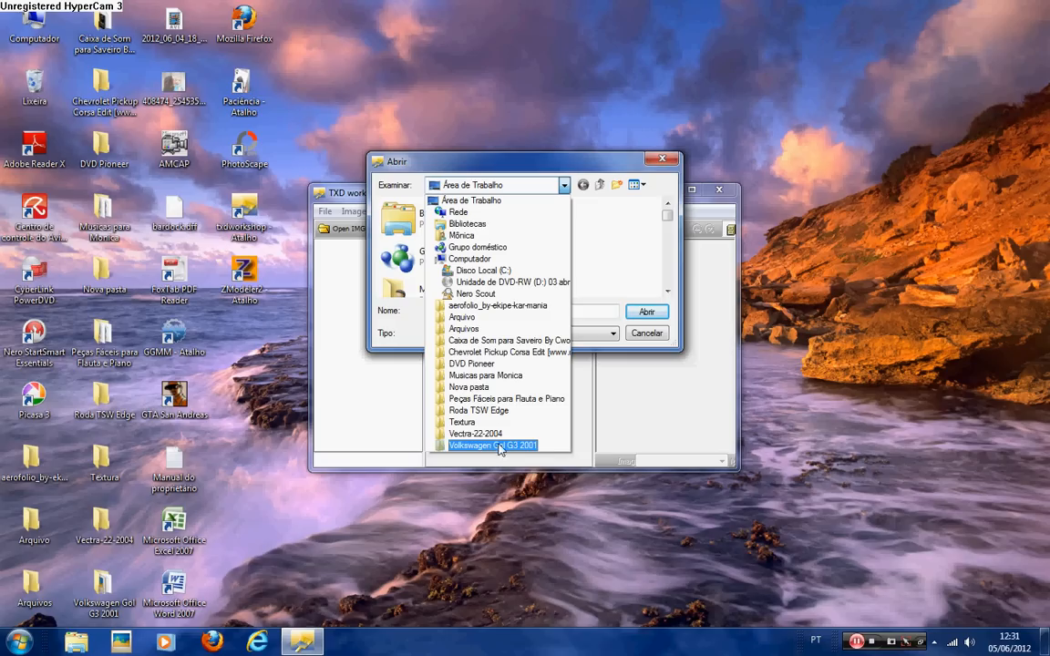
left_click(500, 352)
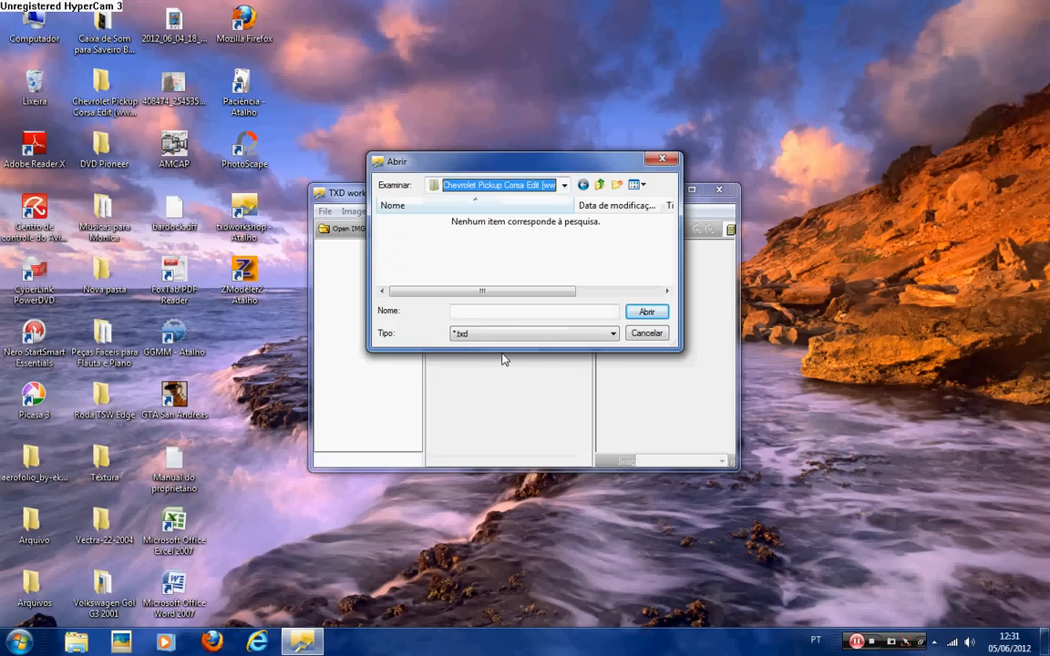
left_click(546, 312)
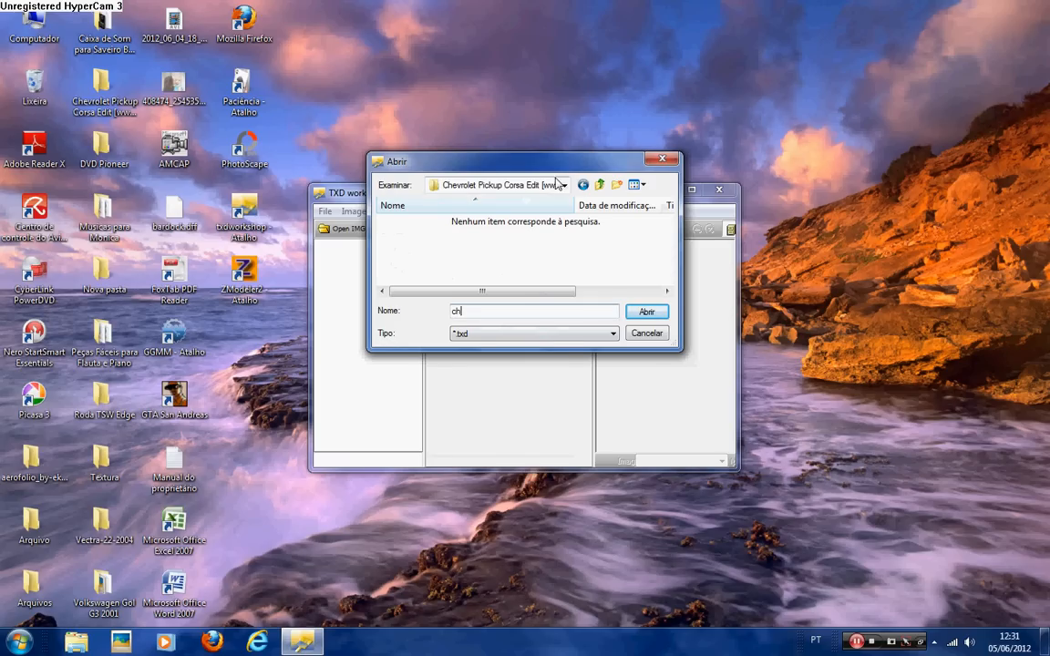
left_click(507, 184)
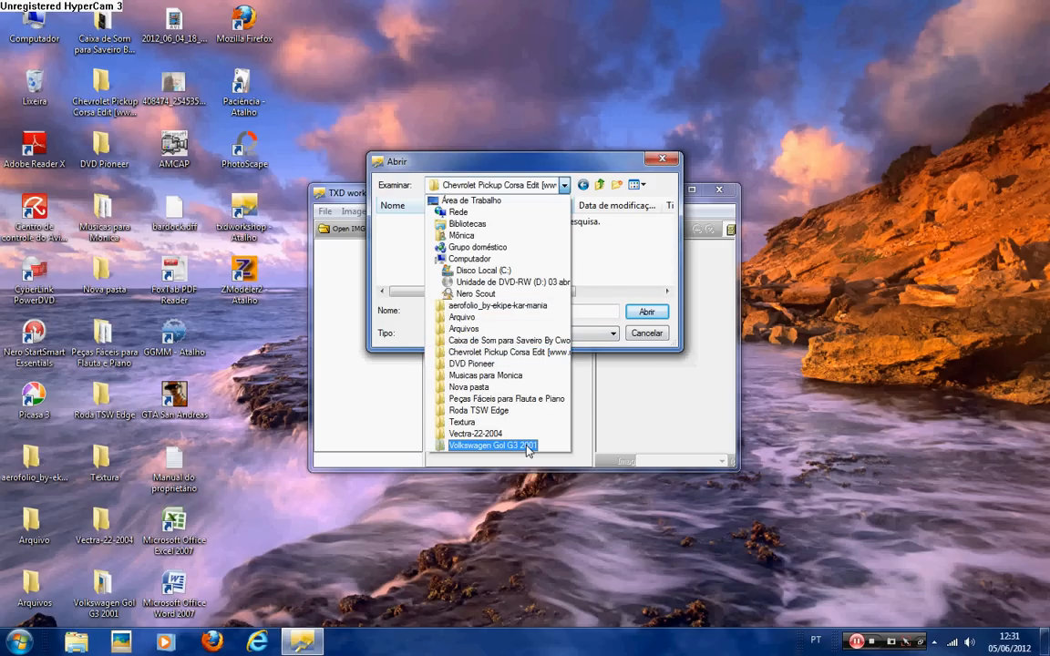
left_click(527, 446)
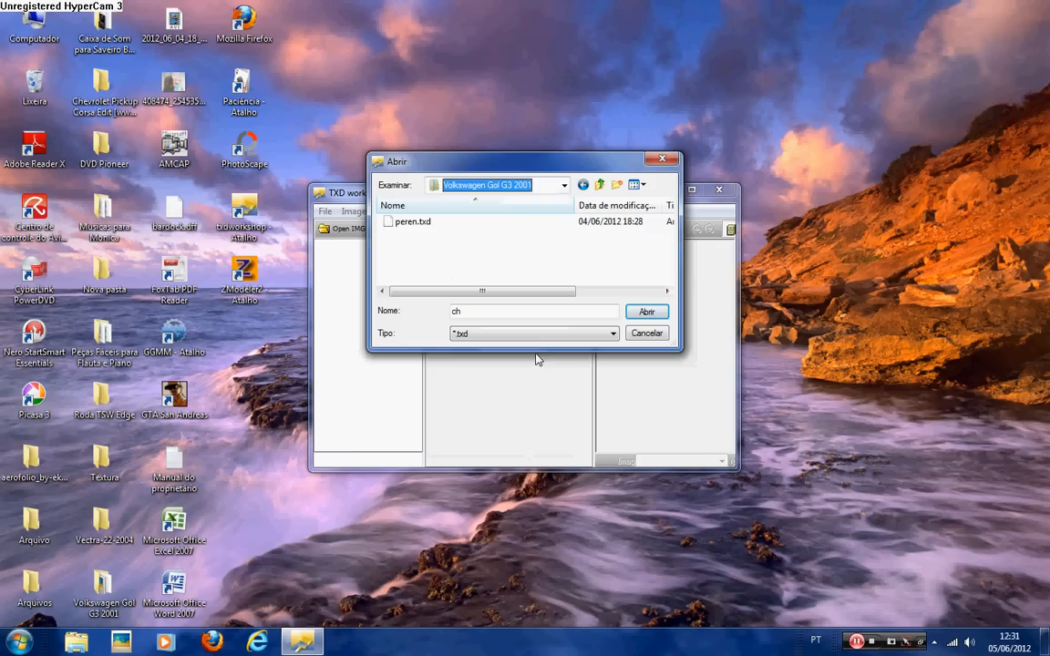
double_click(520, 227)
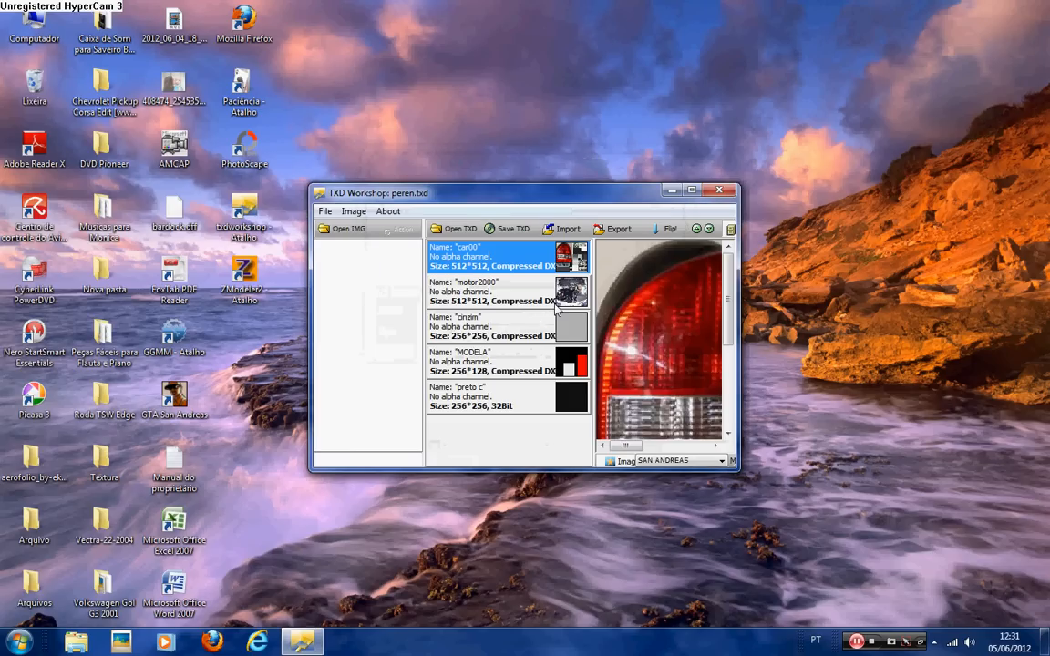
Preview the motor2000, cinzim, MODELA and preto c textures contained in the opened archive.
left_click(556, 284)
left_click(558, 326)
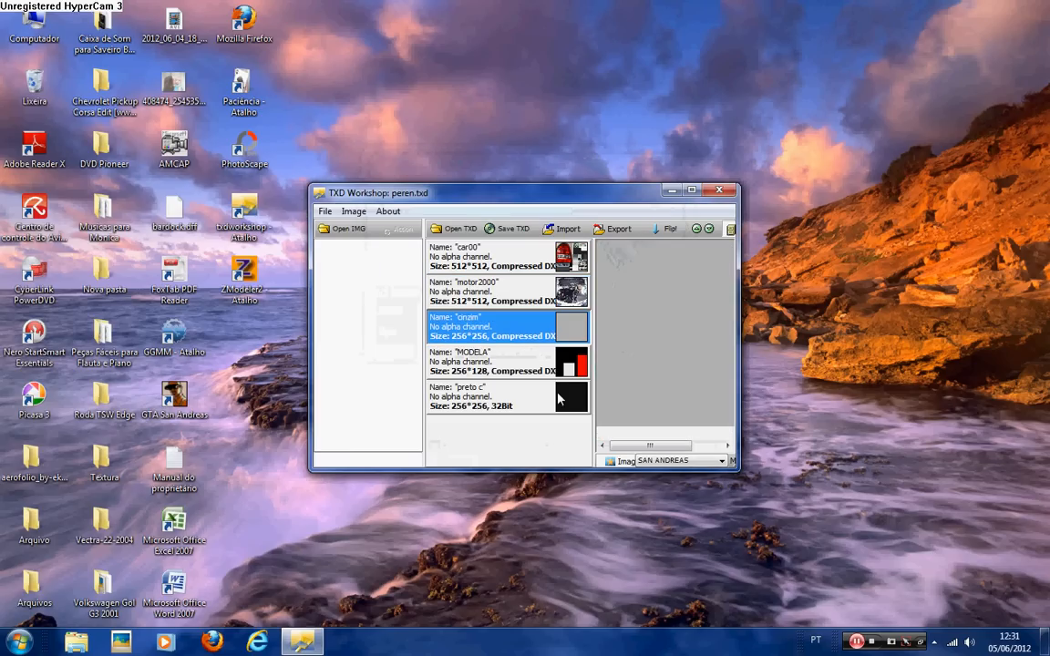
left_click(584, 365)
left_click(567, 404)
left_click(559, 366)
left_click(556, 326)
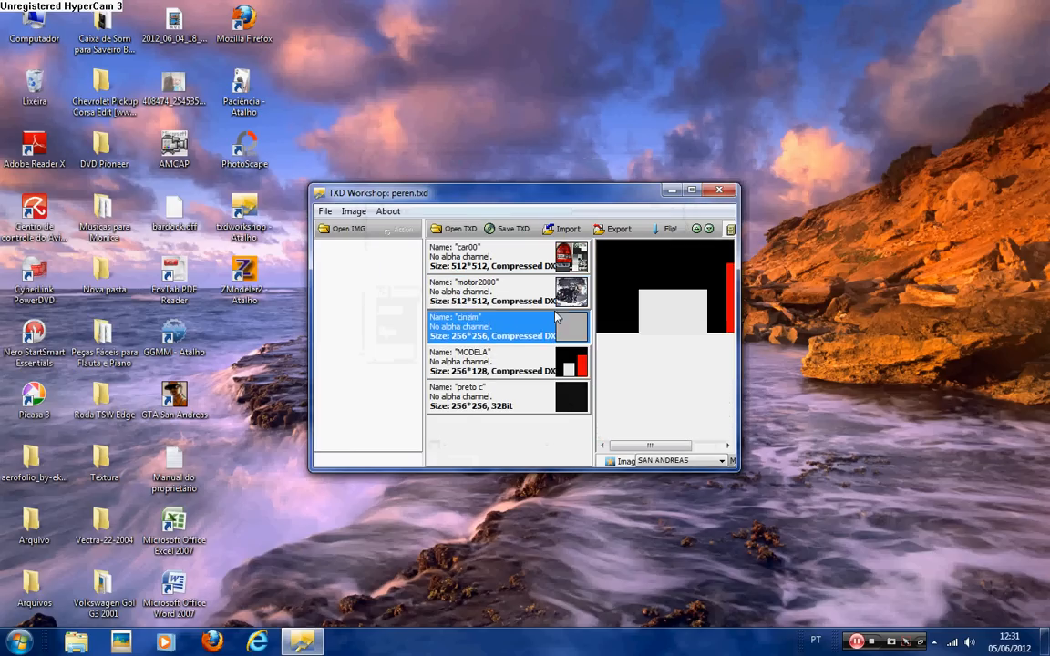
left_click(556, 290)
Export the car00 and motor2000 textures as TGA images, keeping their names, with car00 saved in the Volkswagen Gol G3 2001 folder.
left_click(557, 259)
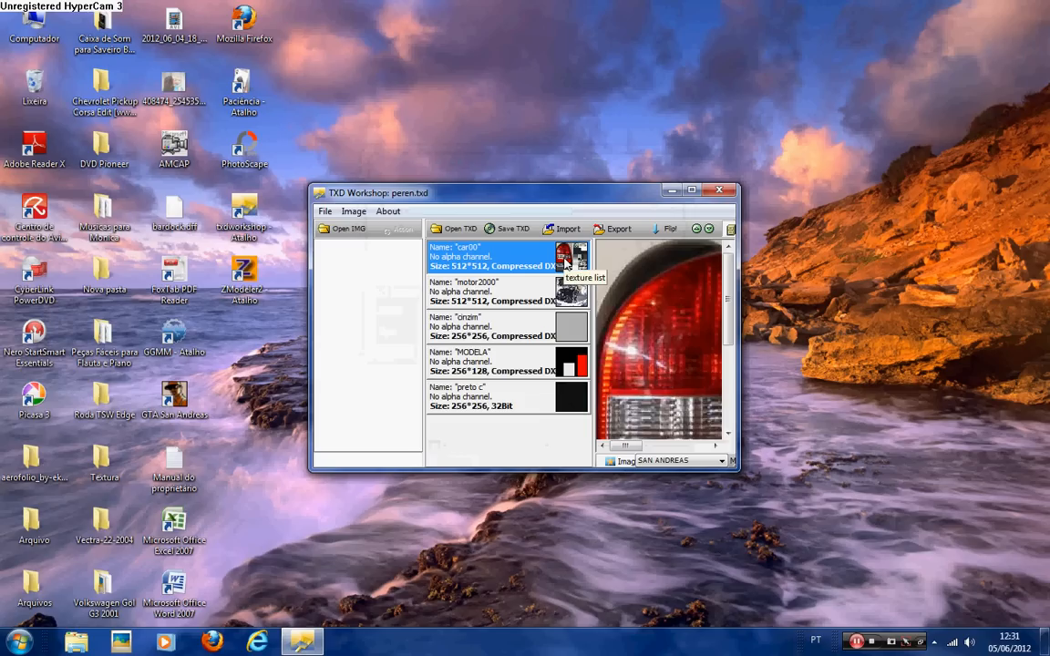
left_click(615, 229)
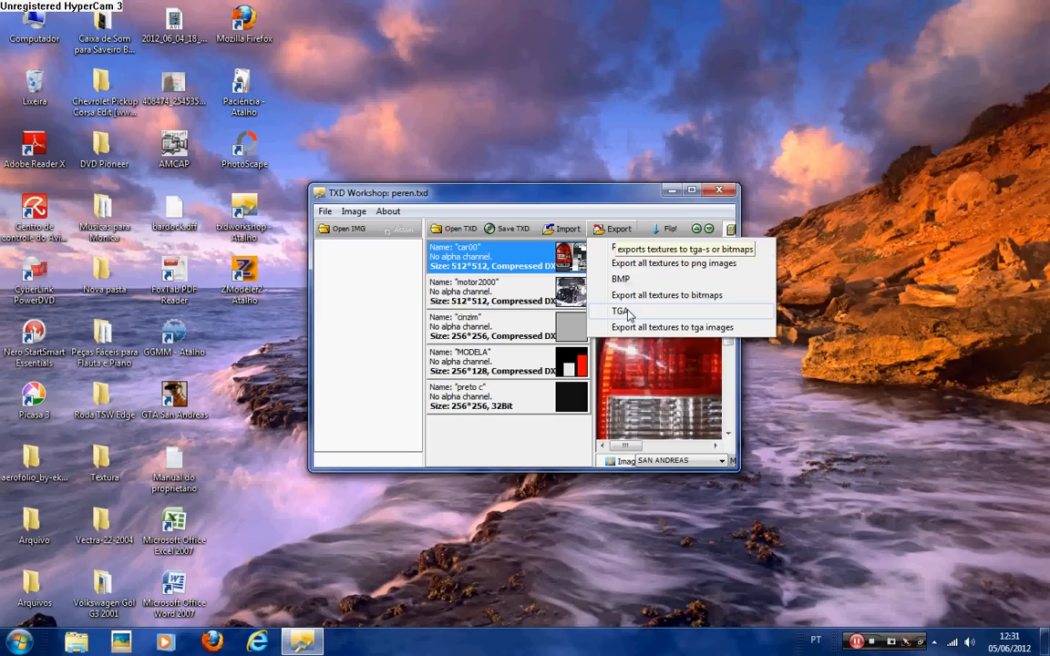
left_click(628, 312)
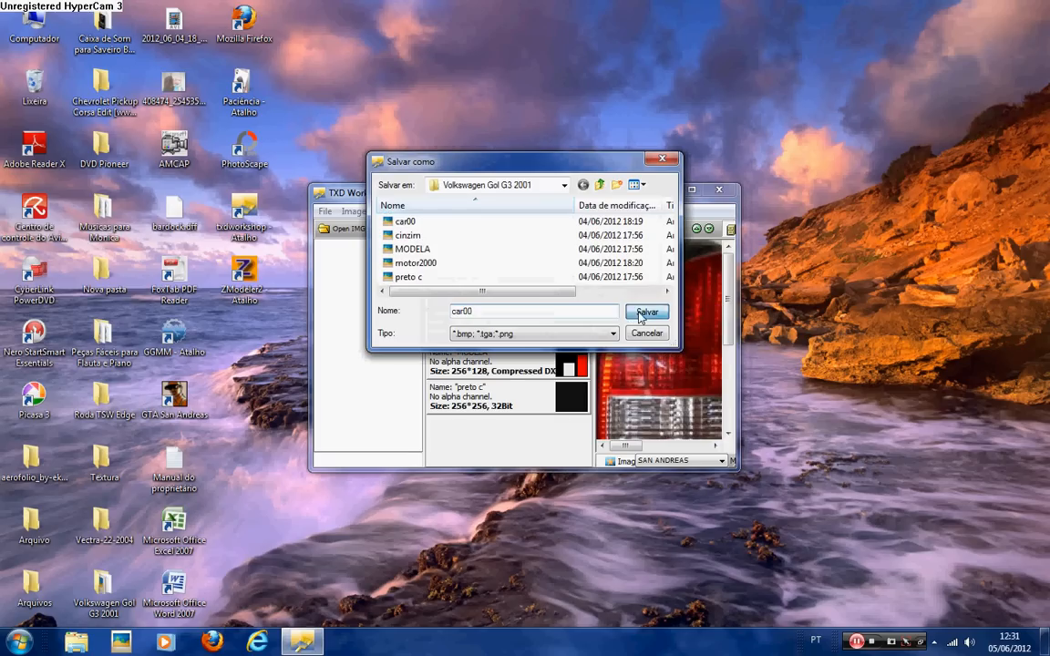
left_click(646, 313)
left_click(621, 229)
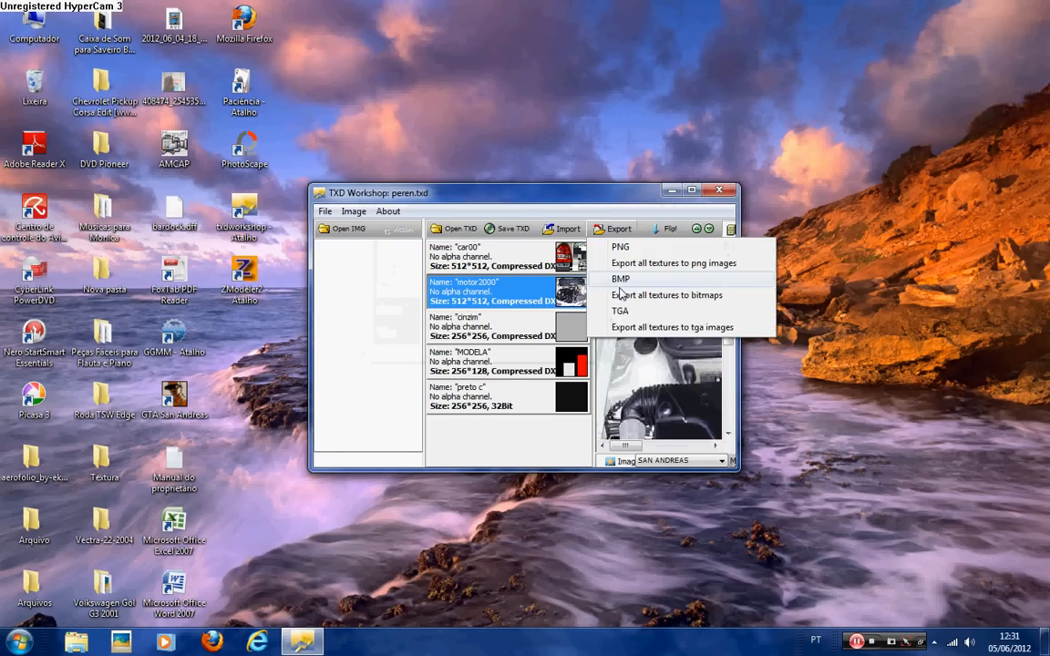
left_click(616, 312)
left_click(636, 317)
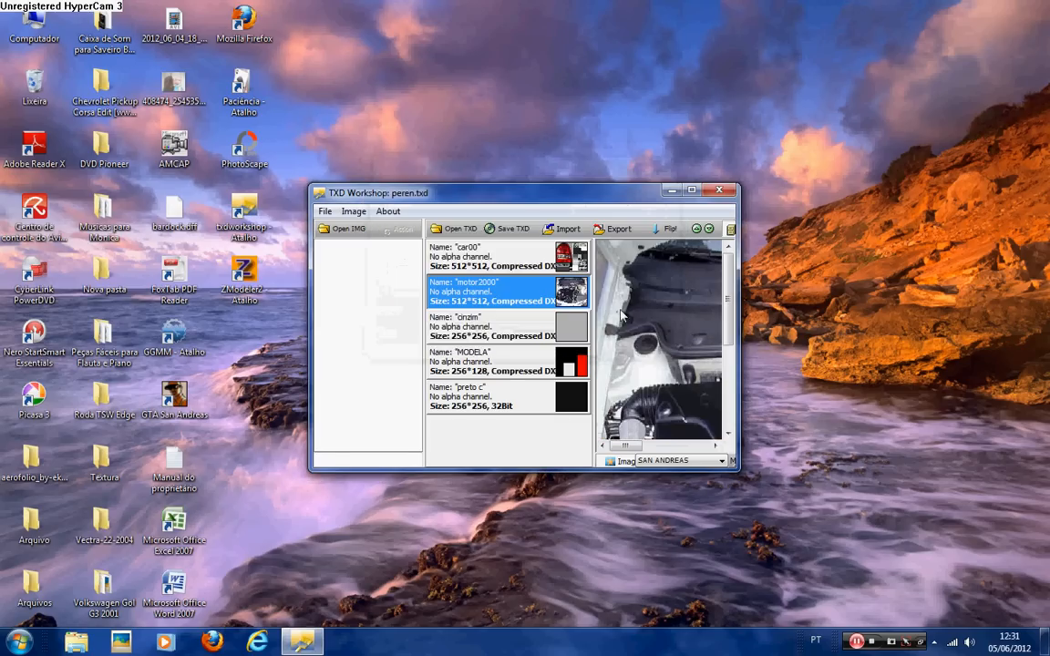
Examine the remaining cinzim, MODELA and preto c textures, going back through the texture list to car00.
left_click(550, 326)
left_click(548, 363)
left_click(545, 405)
left_click(545, 373)
left_click(543, 325)
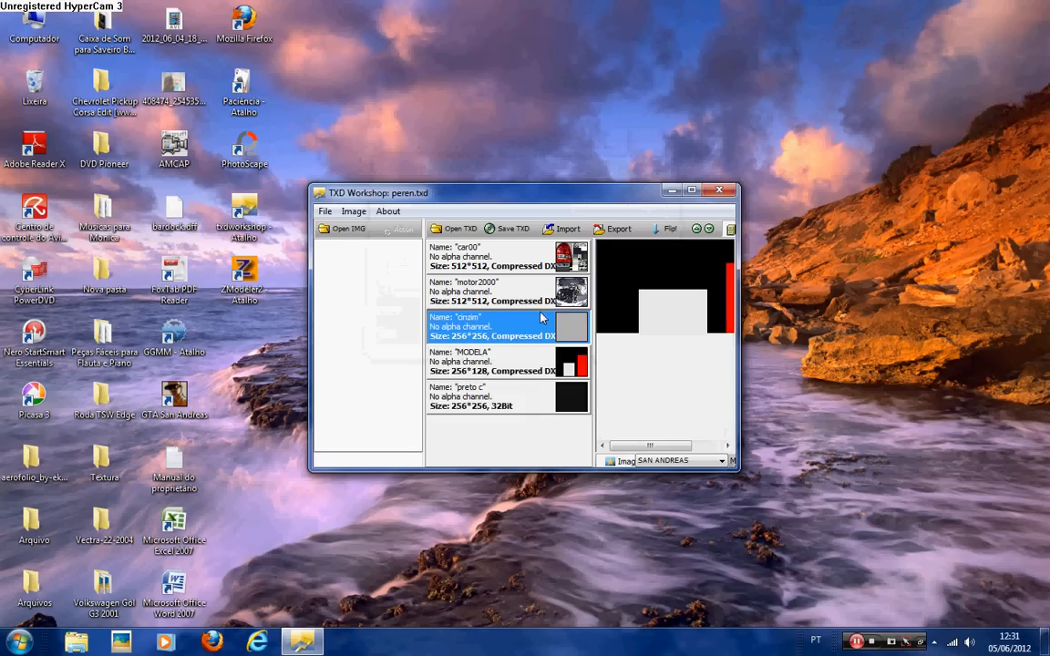
left_click(540, 363)
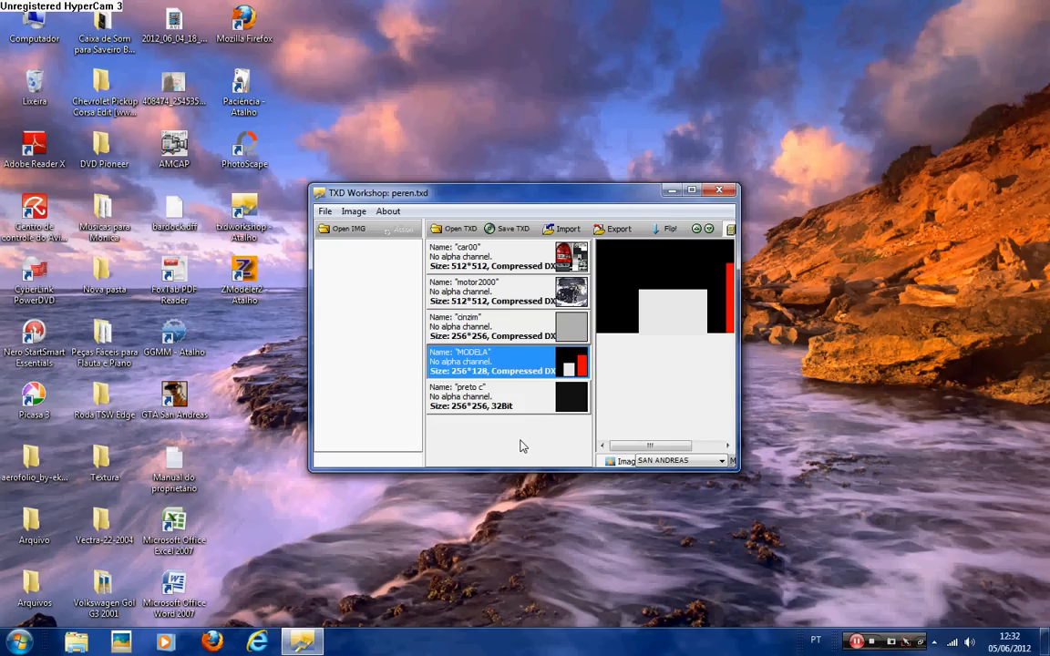
key("Down")
key("Up")
key("Up")
key("Down")
key("Down")
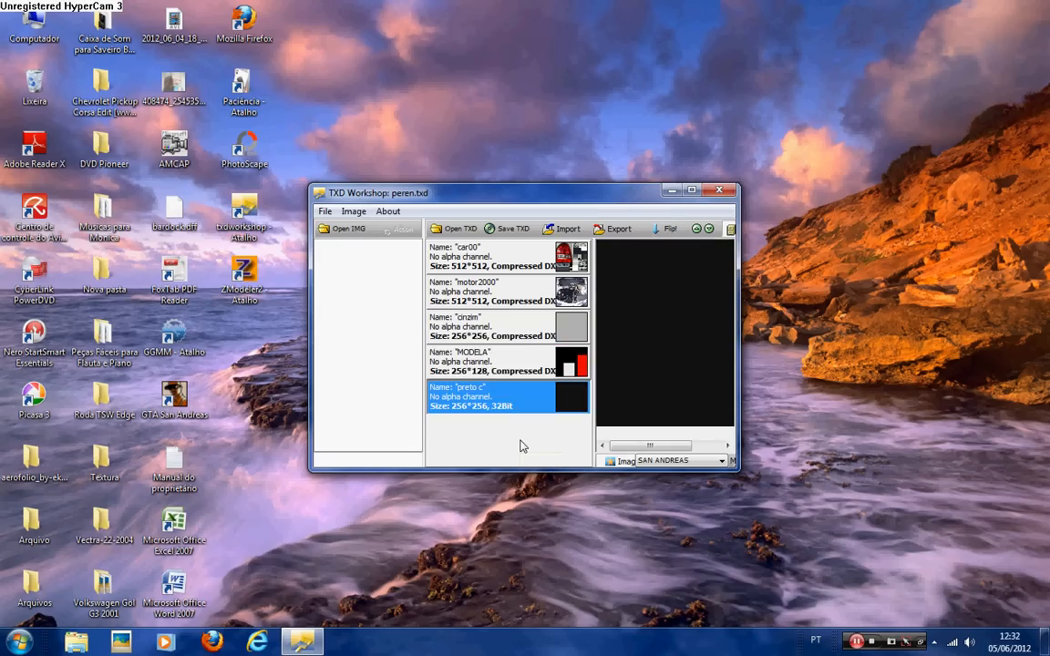
key("Up")
key("Up")
key("Up")
key("Up")
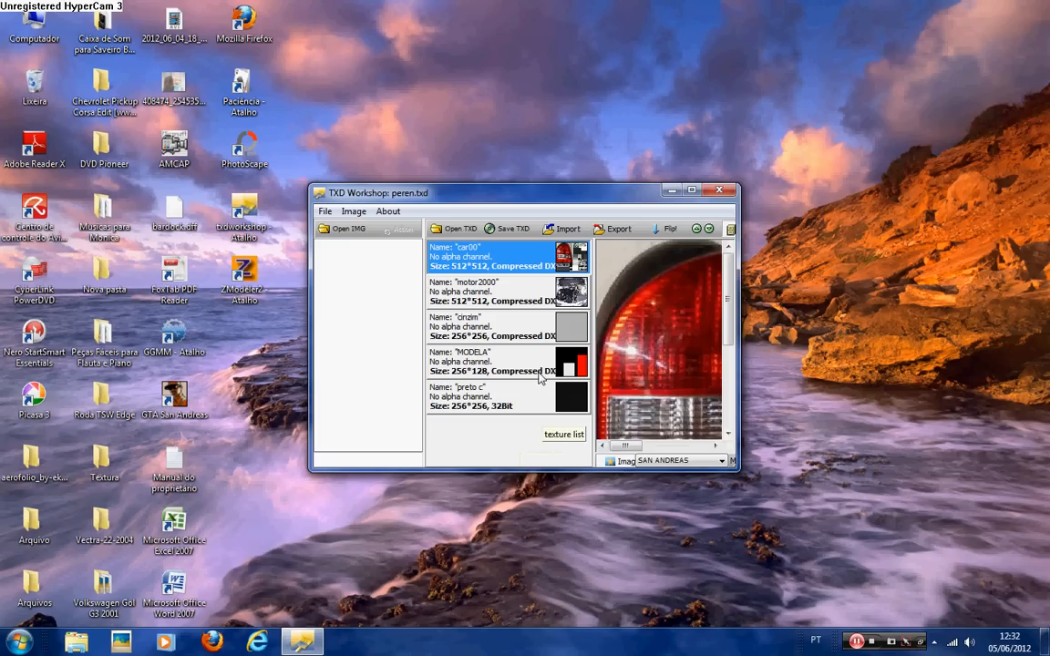
Close TXD Workshop and launch ZModeler2.
left_click(721, 192)
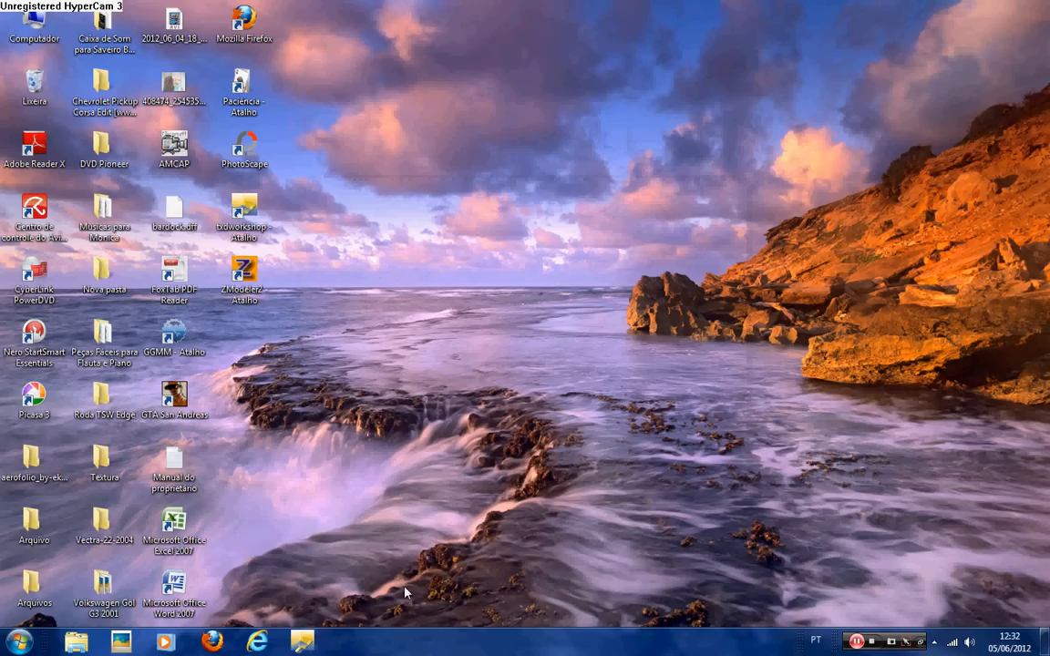
right_click(242, 266)
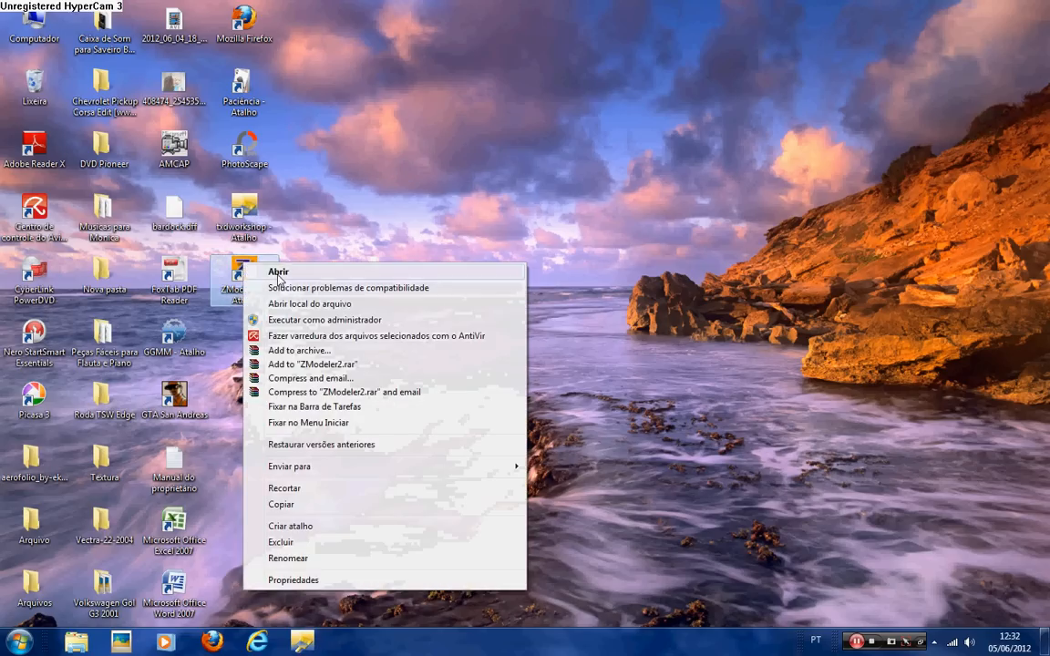
left_click(264, 276)
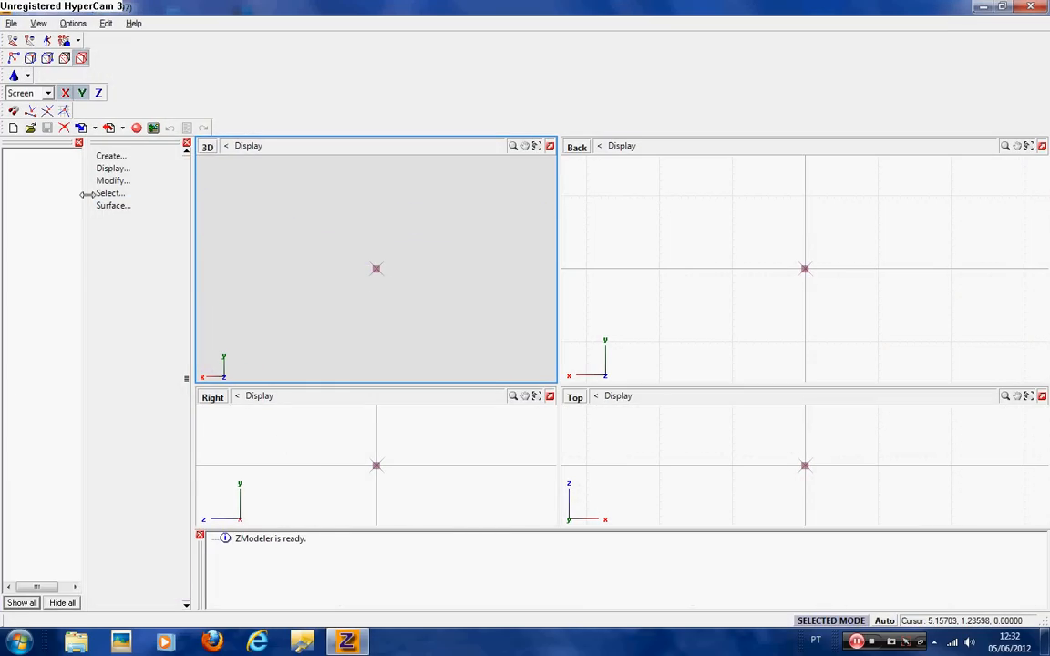
Import the car model peren.dff from the Volkswagen Gol G3 2001 folder.
left_click(81, 127)
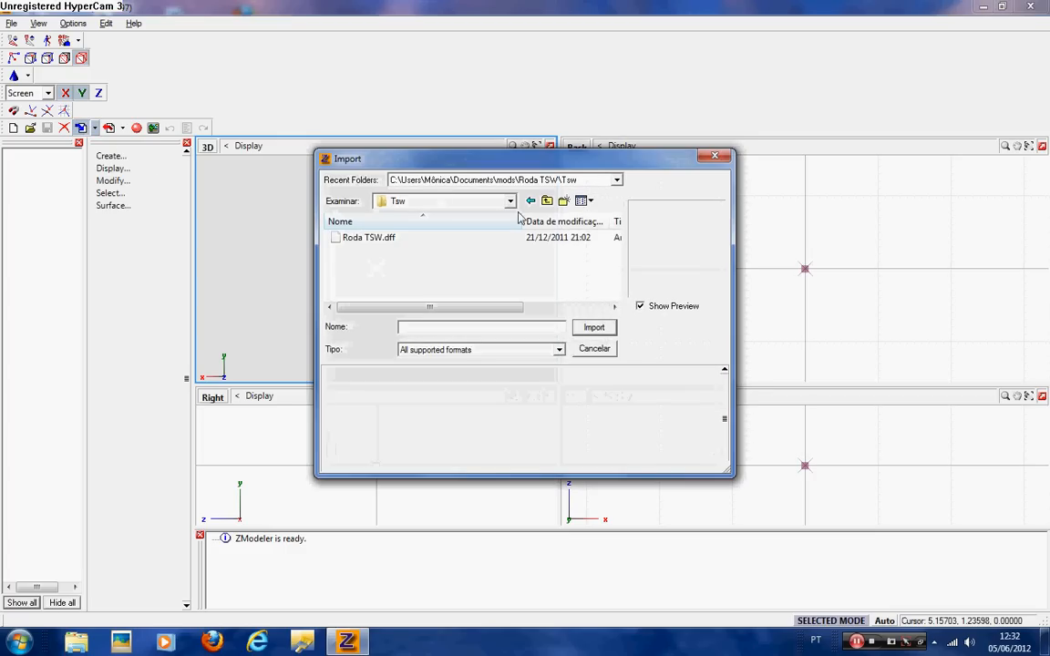
left_click(513, 201)
scroll(468, 269, "down", 5)
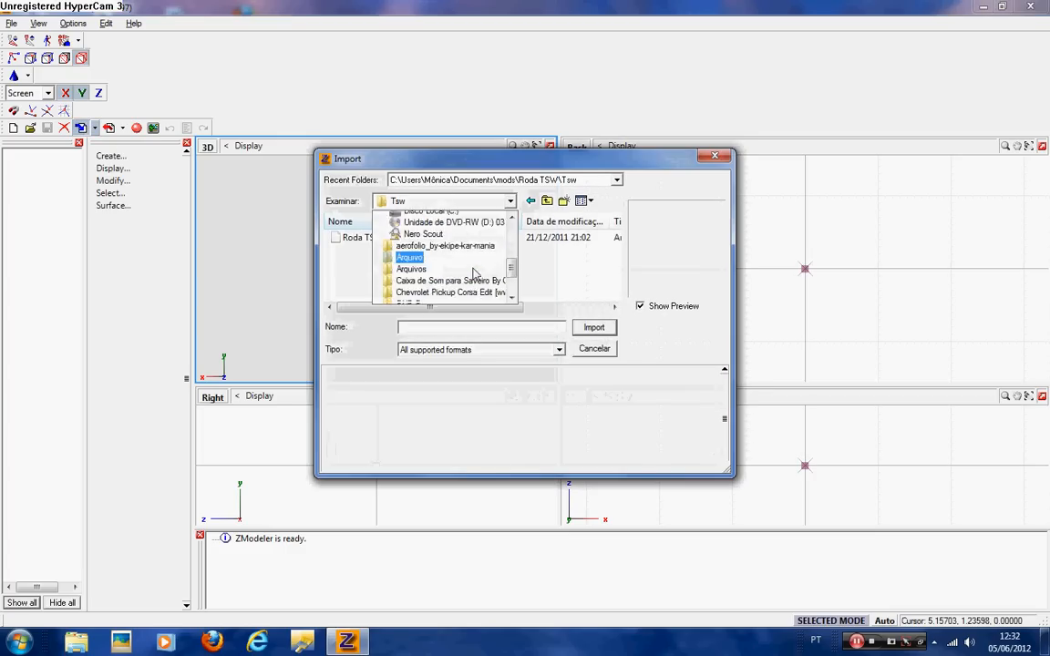
left_click(462, 299)
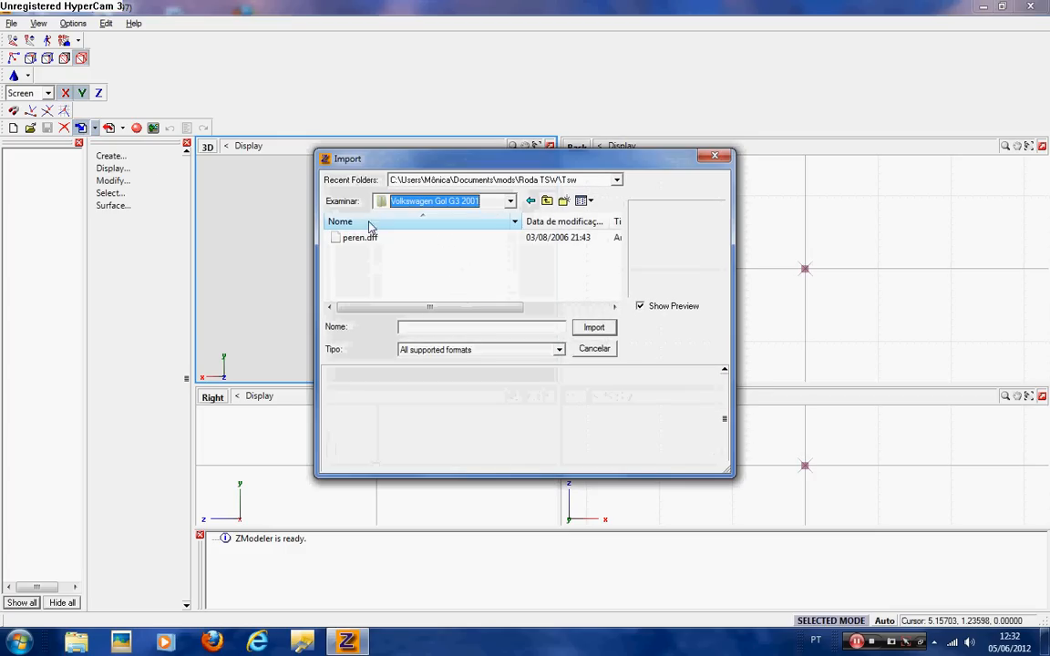
double_click(375, 237)
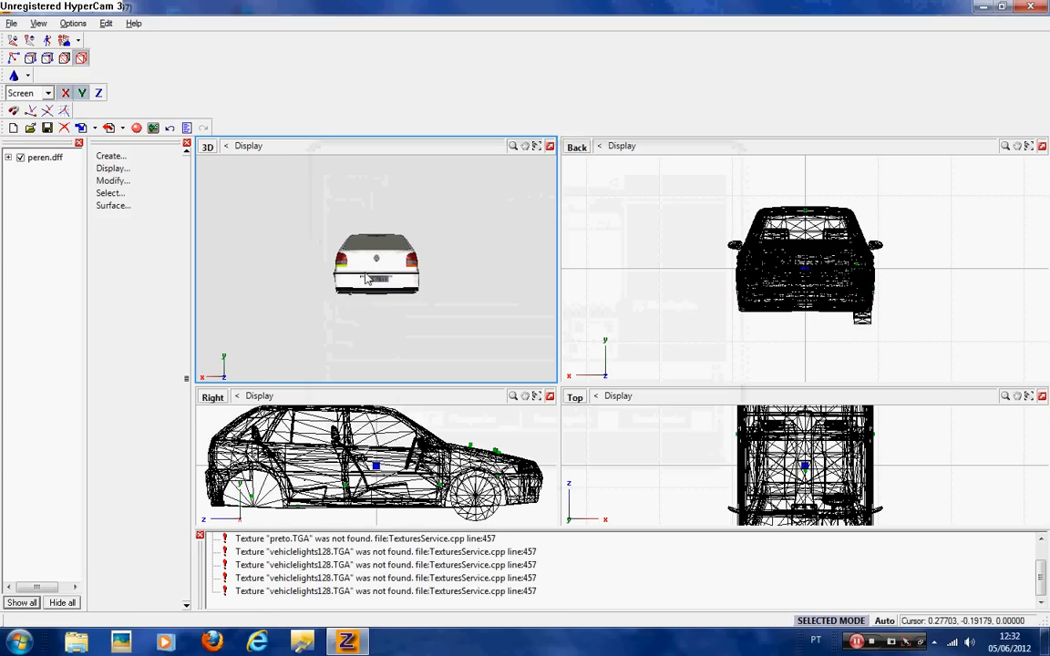
Load motor2000 from the Volkswagen Gol G3 2001 folder as the first texture layer of the motor2000 material.
middle_click_drag(434, 291, 495, 249)
scroll(390, 262, "up", 5)
middle_click_drag(421, 284, 522, 308)
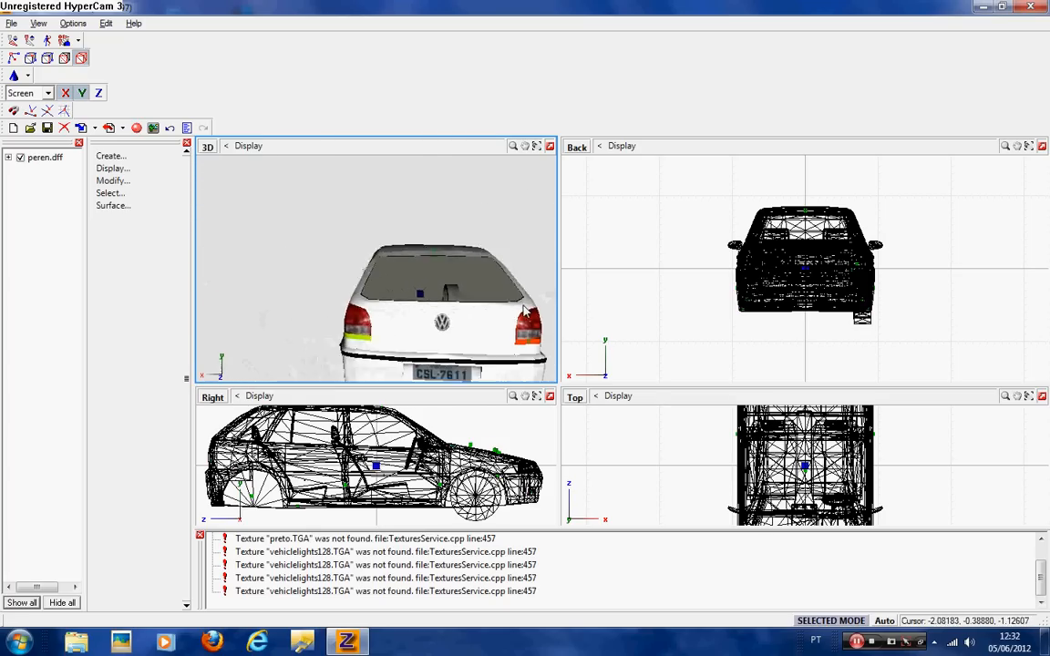
left_click(137, 129)
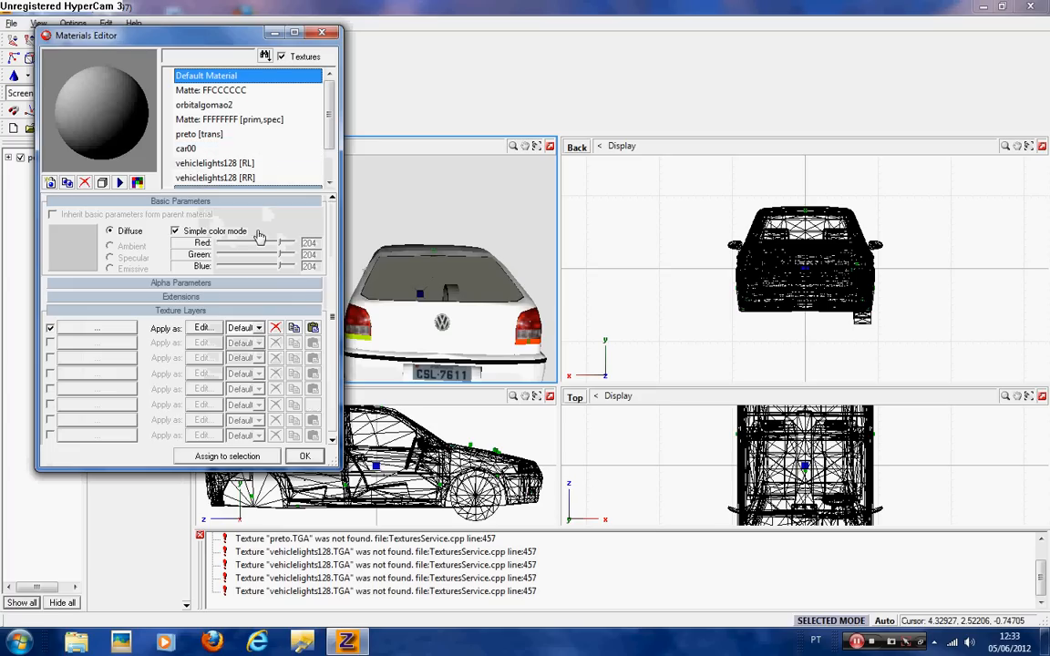
scroll(252, 111, "down", 1)
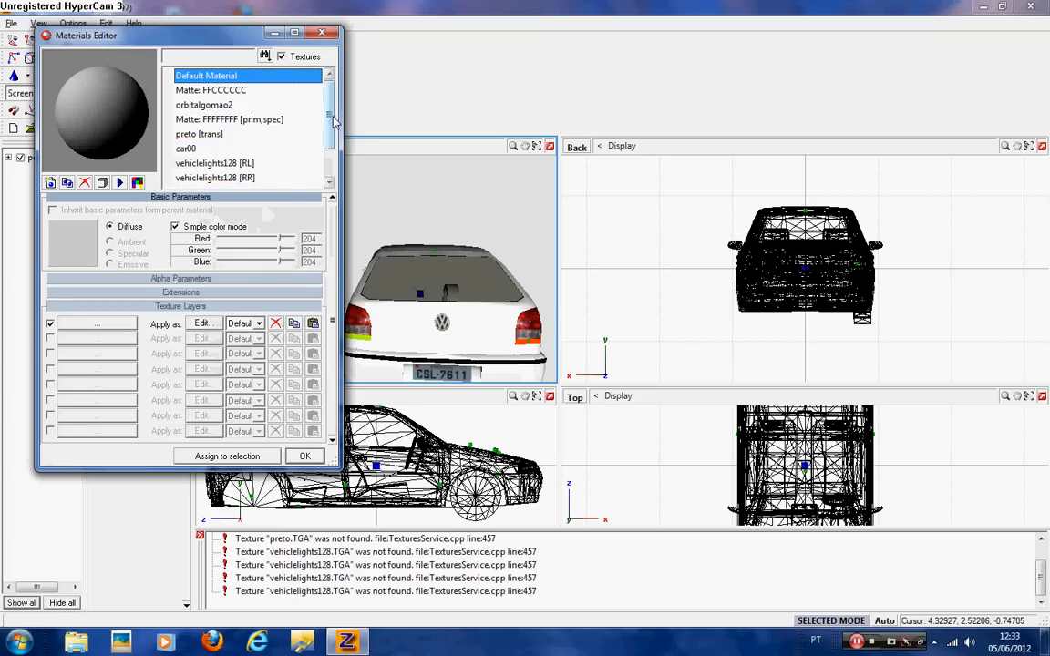
left_click_drag(330, 120, 329, 196)
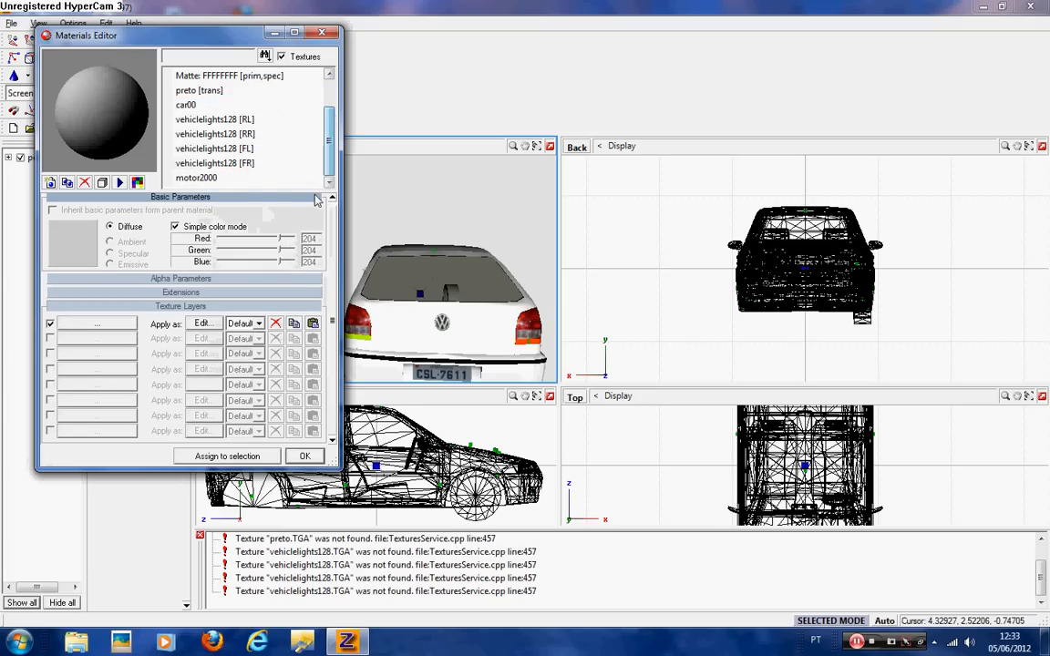
left_click(213, 178)
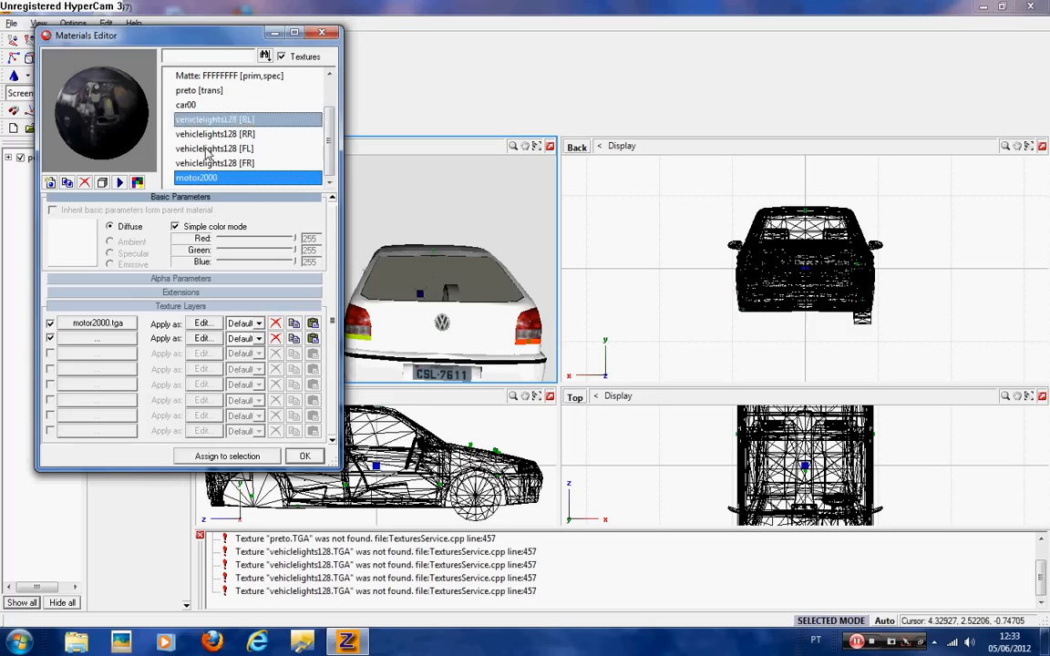
left_click(128, 323)
left_click(329, 436)
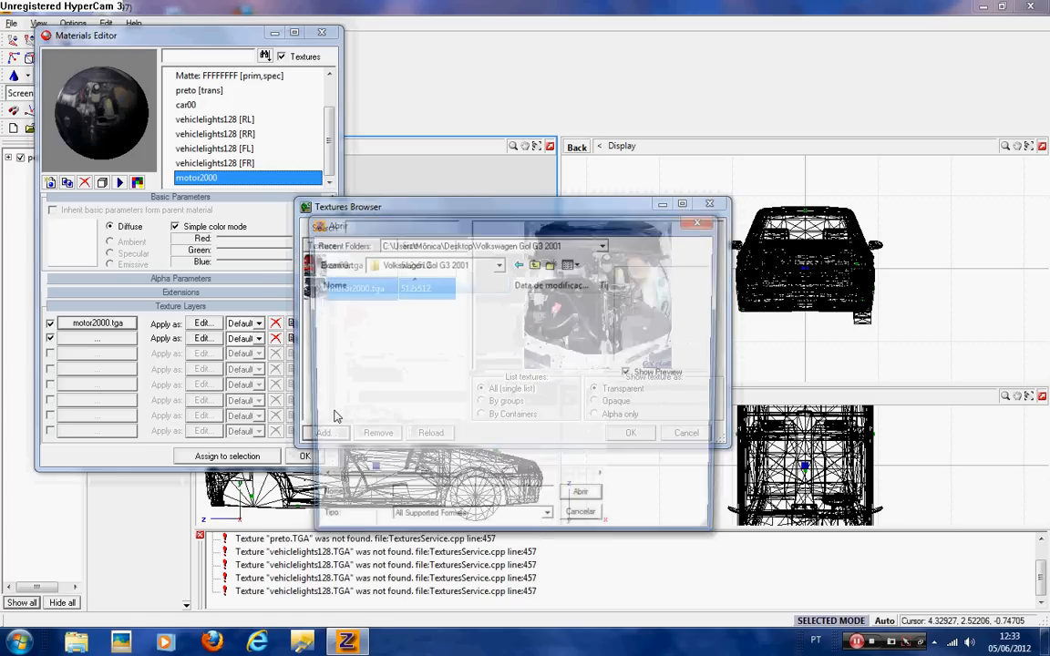
left_click(408, 399)
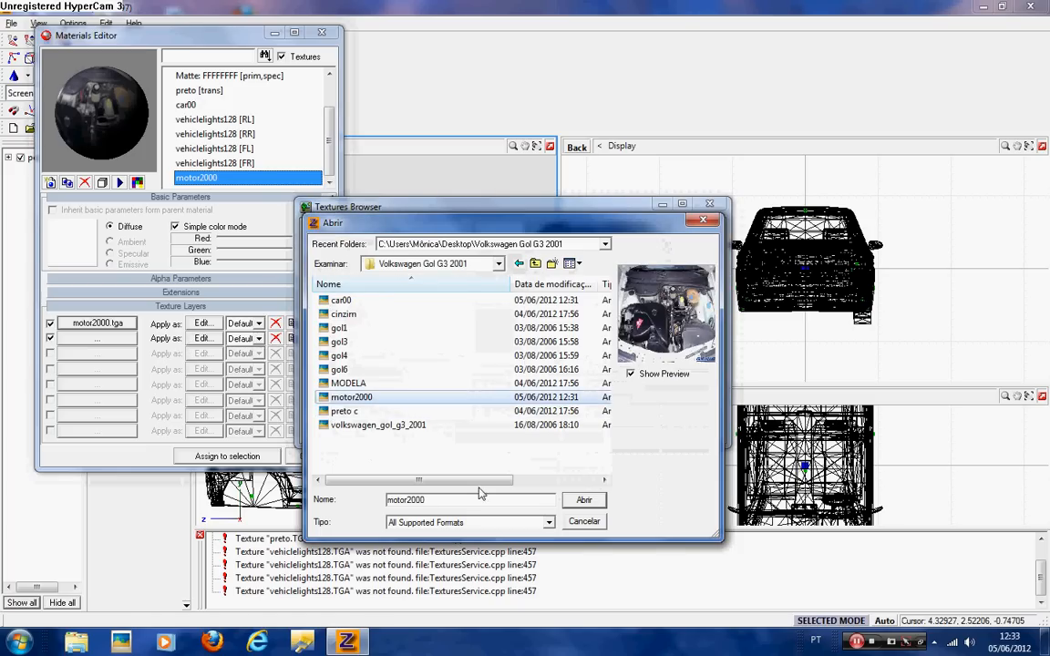
left_click(583, 500)
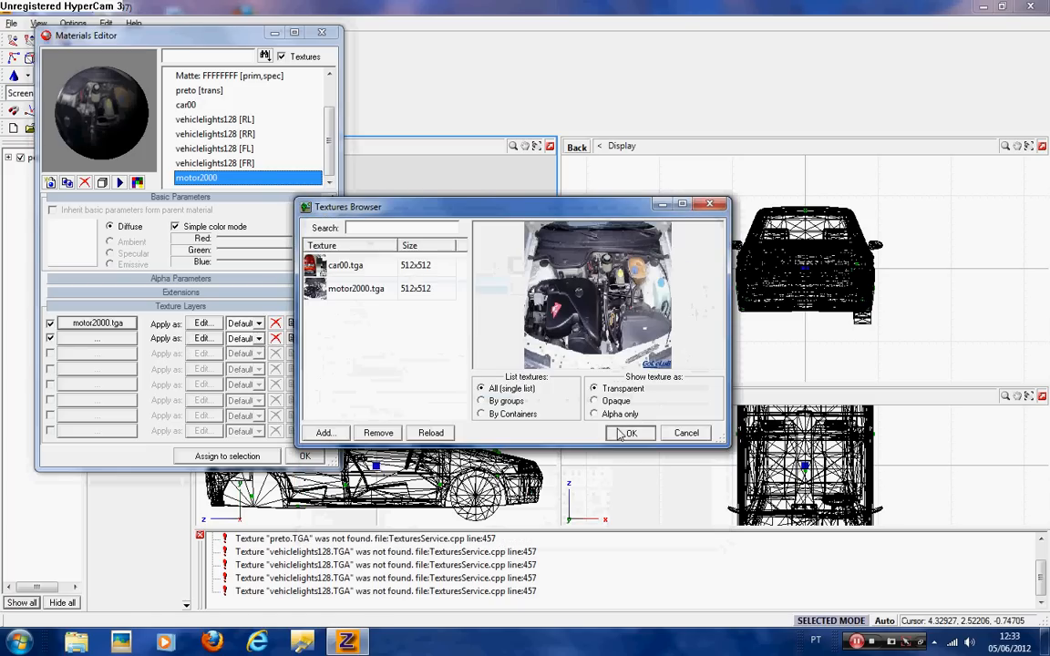
left_click(629, 433)
Check the texture layers of the car00 material and close the Materials Editor.
scroll(330, 145, "up", 1)
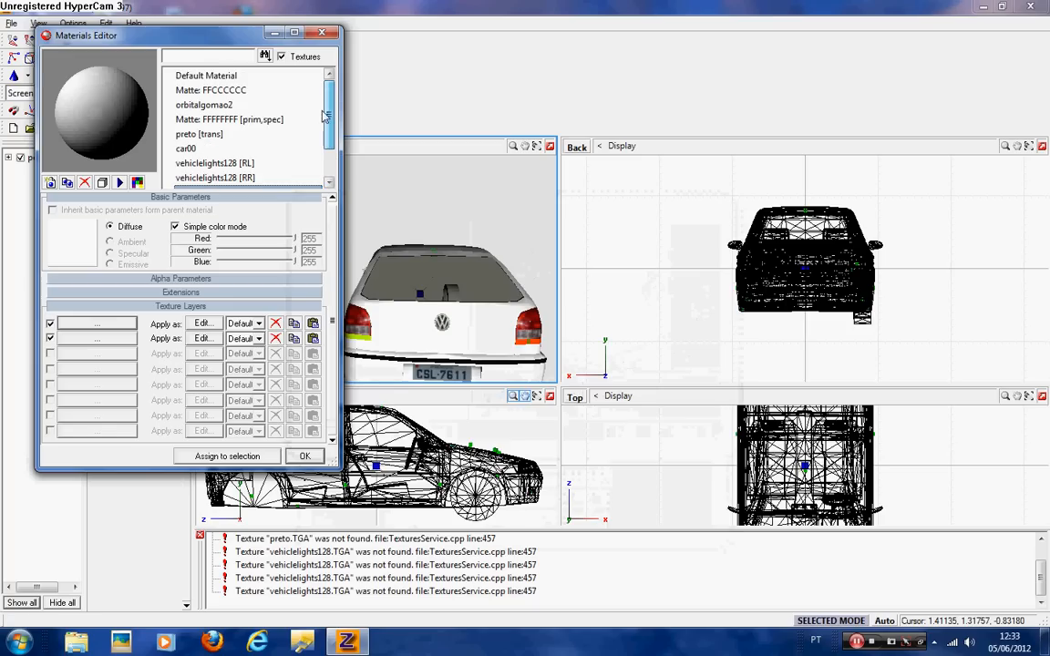
left_click(262, 122)
left_click(259, 137)
left_click(259, 149)
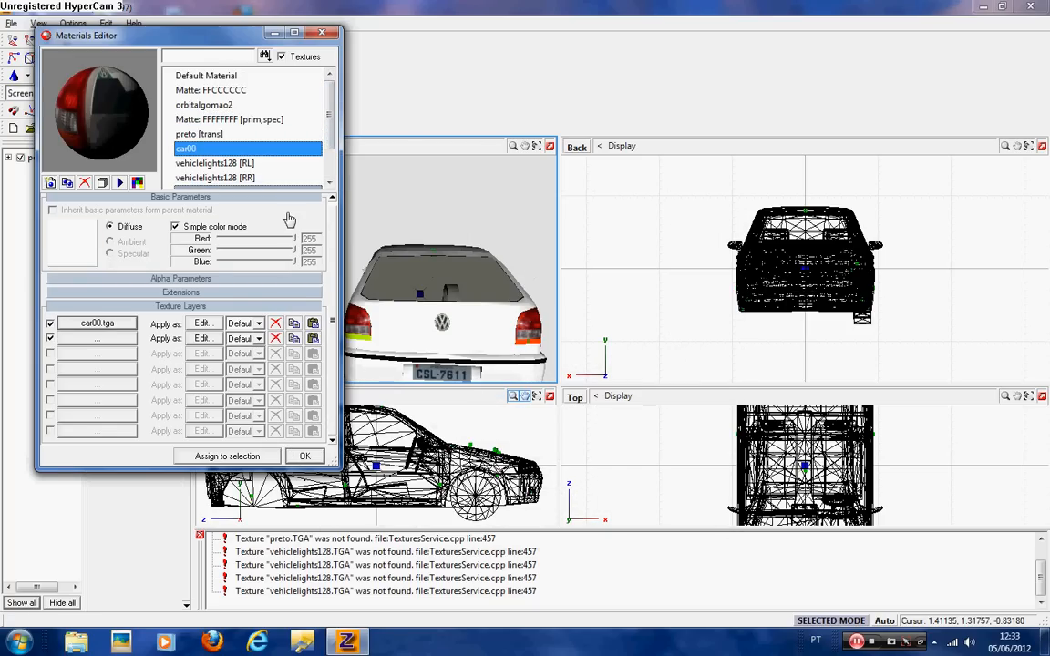
left_click(305, 456)
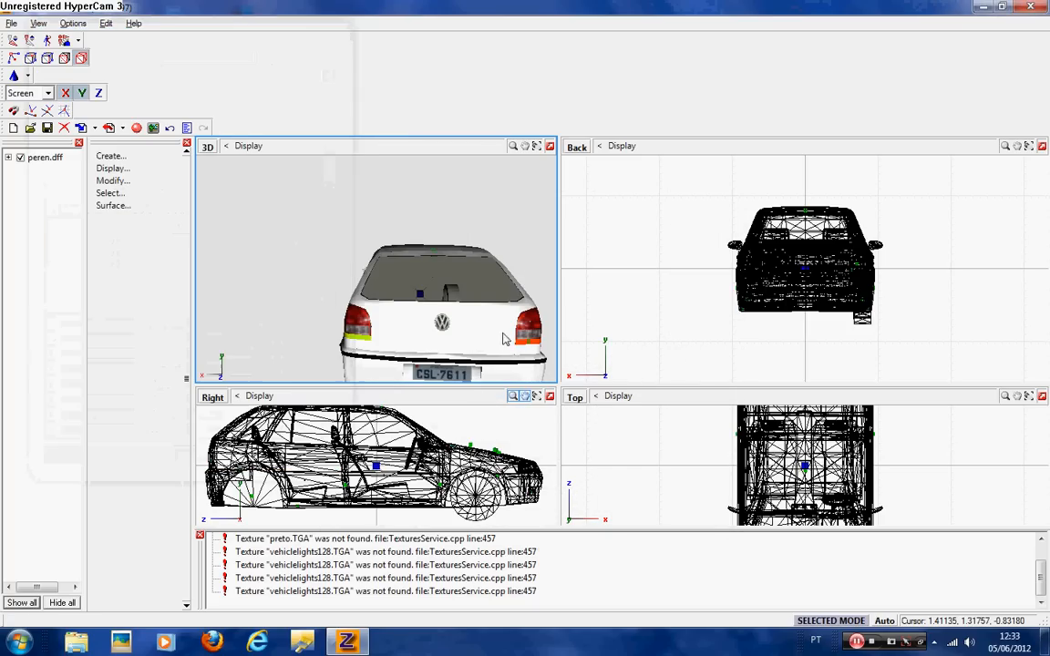
Turn the 3D view to the car's side and start importing another model into the scene.
mouse_move(501, 336)
middle_mouse_down()
mouse_move(456, 277)
mouse_move(428, 301)
mouse_move(481, 296)
mouse_move(409, 302)
mouse_move(527, 316)
mouse_move(407, 302)
mouse_move(476, 309)
middle_mouse_up()
left_click(40, 159)
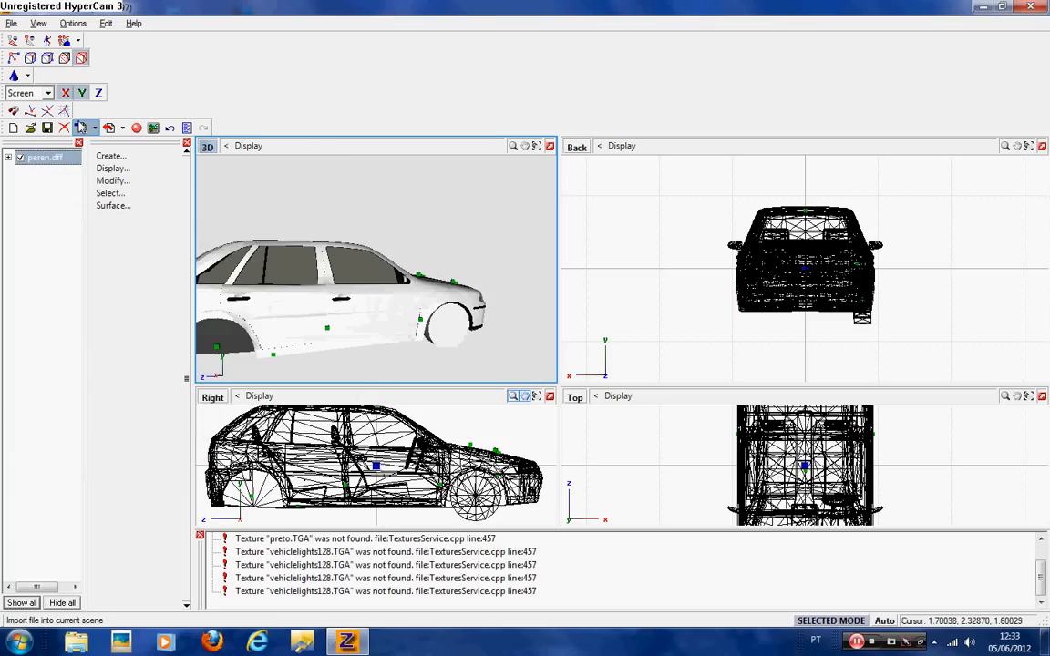
left_click(81, 129)
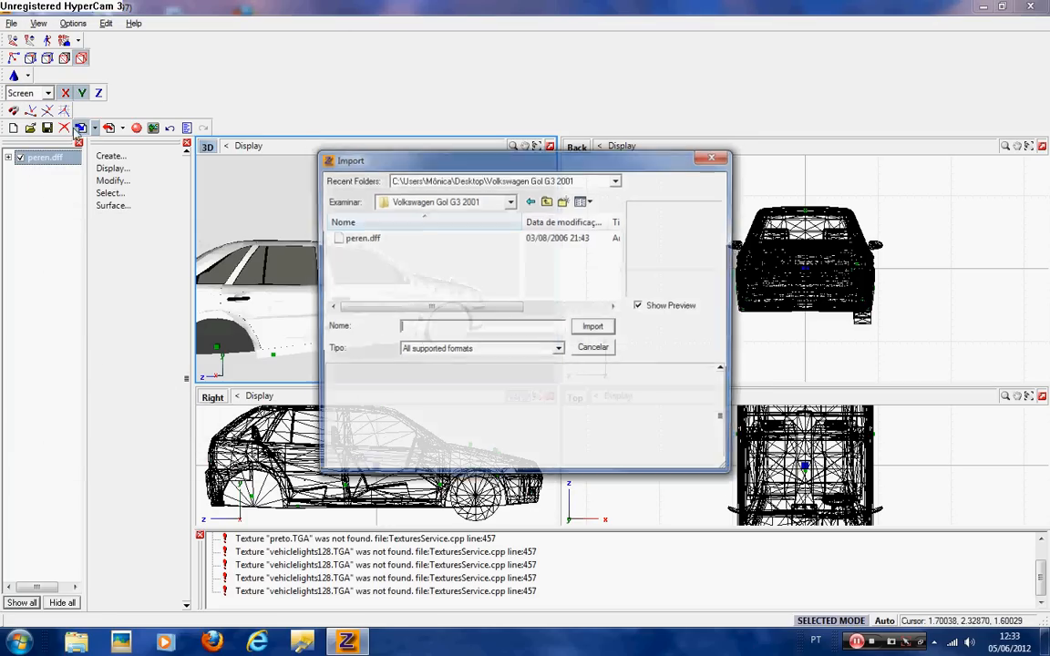
Try to import the wheel model wheel_gn1.dff from the Roda TSW Edge folder.
left_click(511, 202)
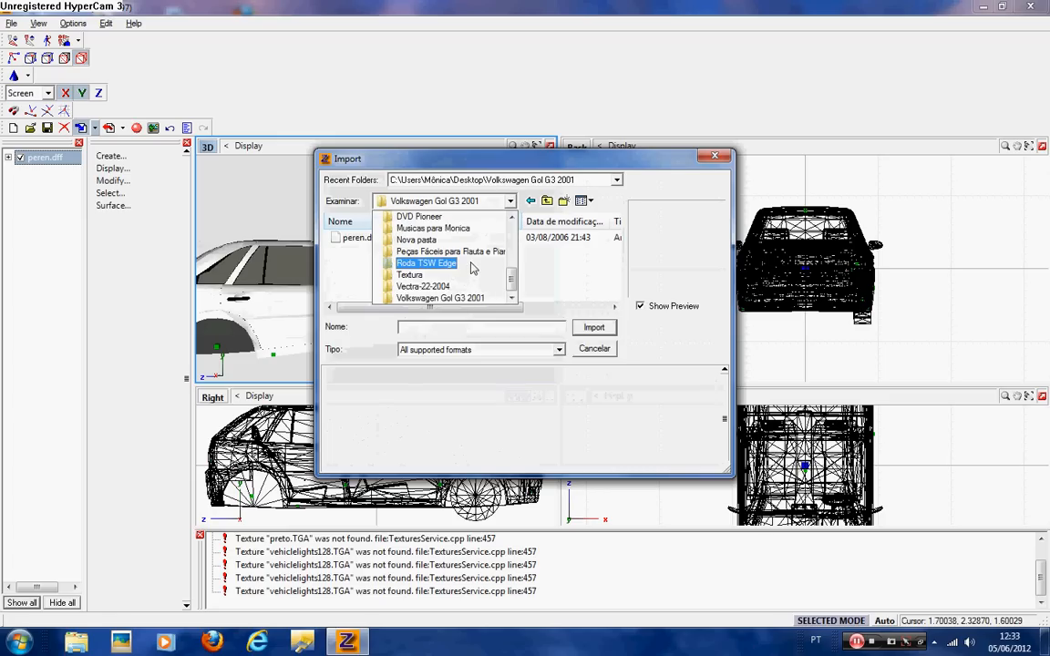
scroll(469, 265, "up", 1)
left_click(426, 298)
left_click(401, 237)
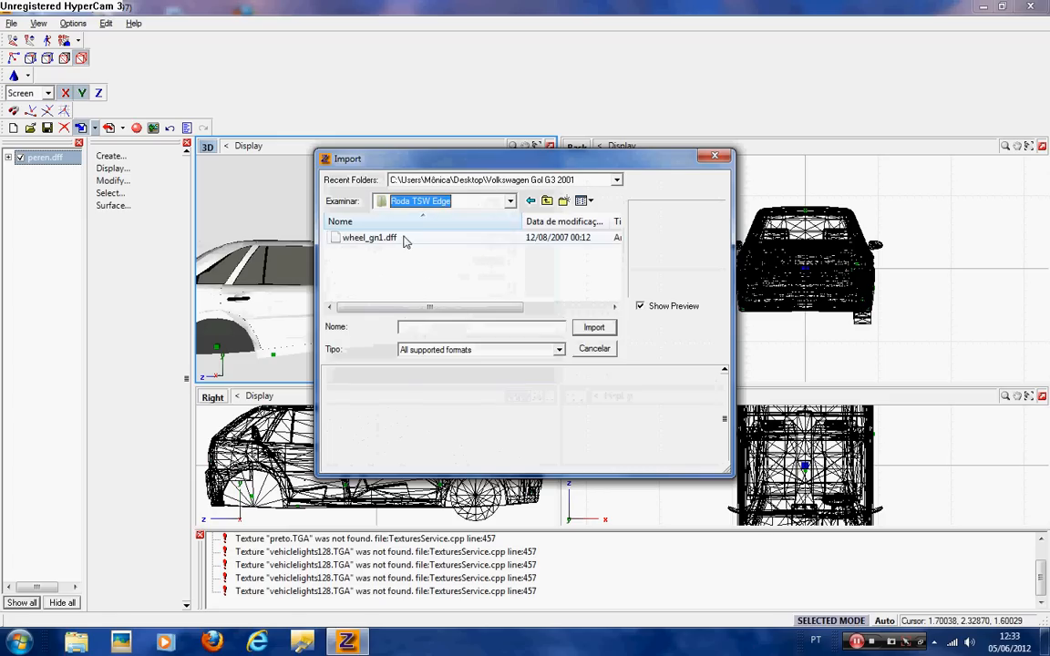
Import Roda TSW.dff from the Tsw folder inside mods, Roda TSW in the Documentos library.
left_click(434, 201)
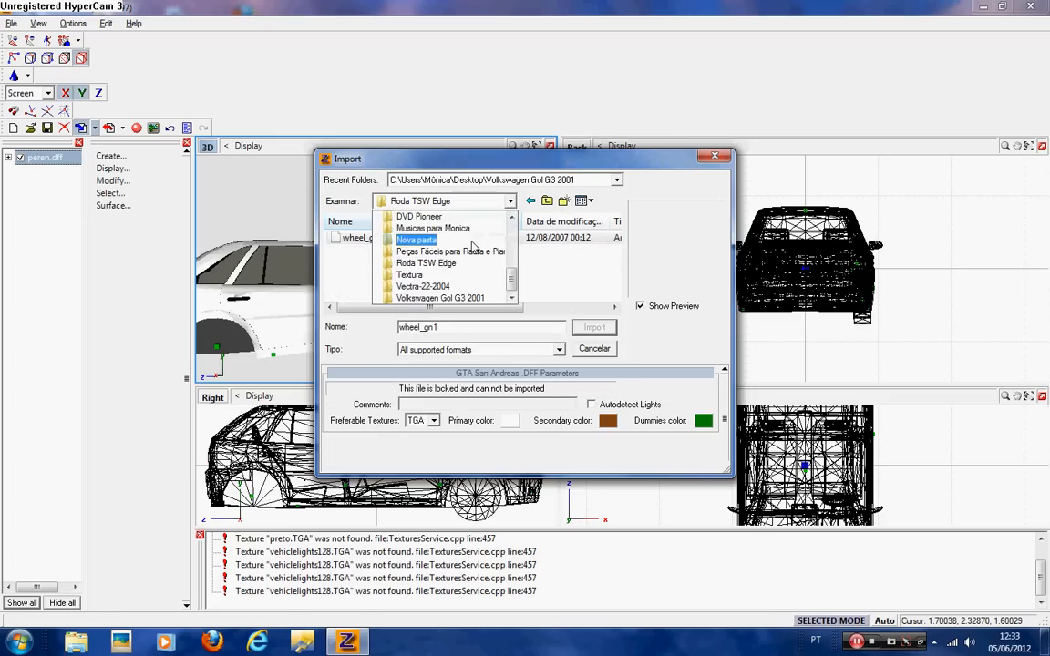
scroll(431, 218, "up", 5)
left_click(427, 216)
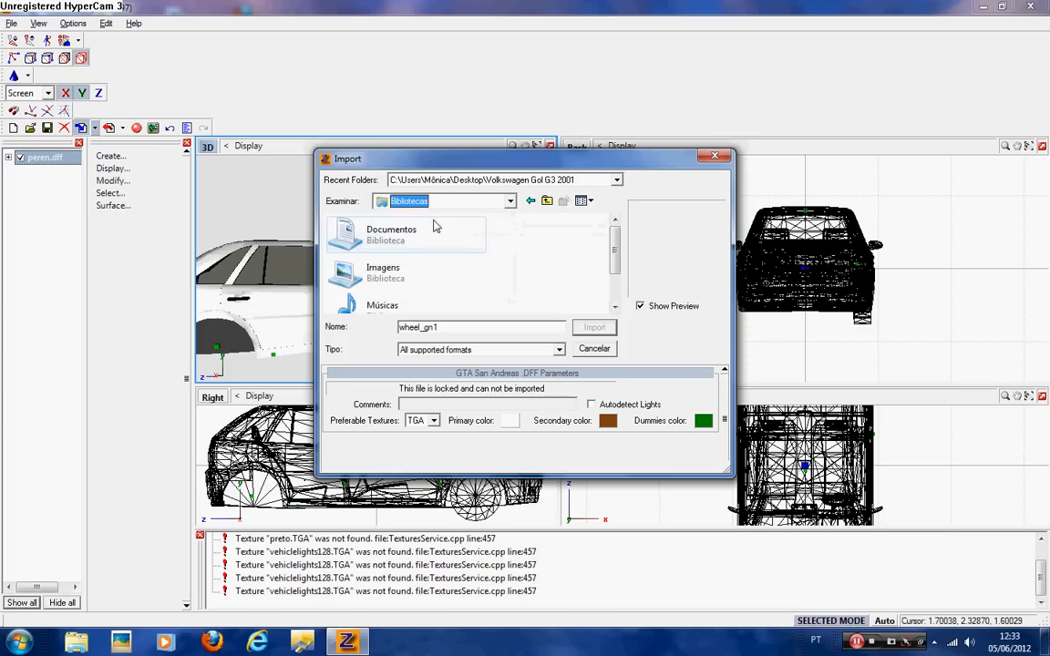
left_click(442, 239)
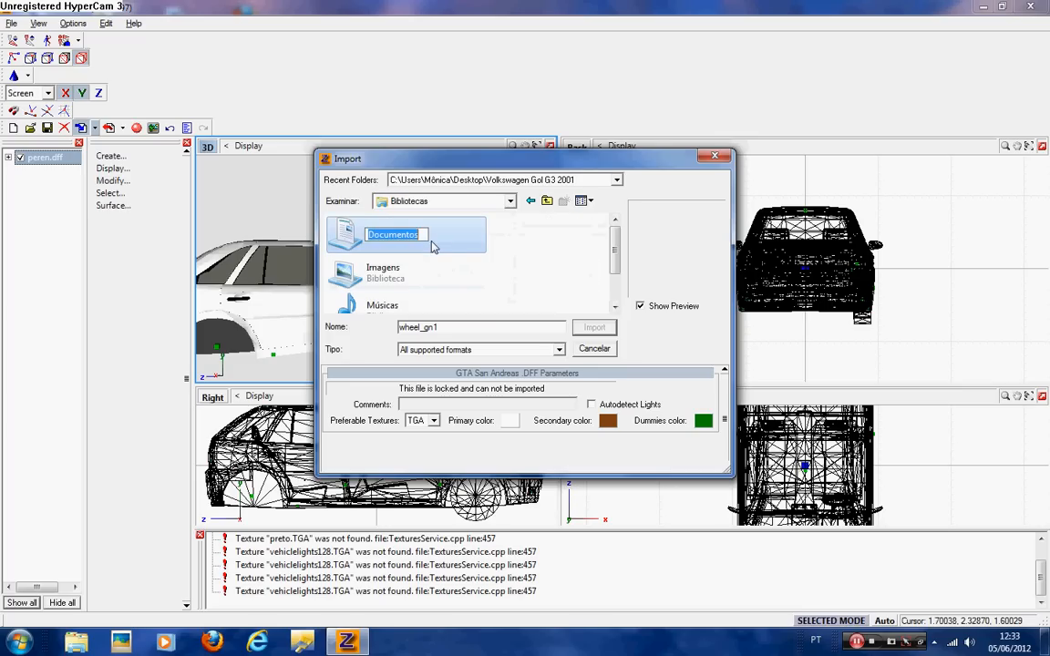
double_click(447, 251)
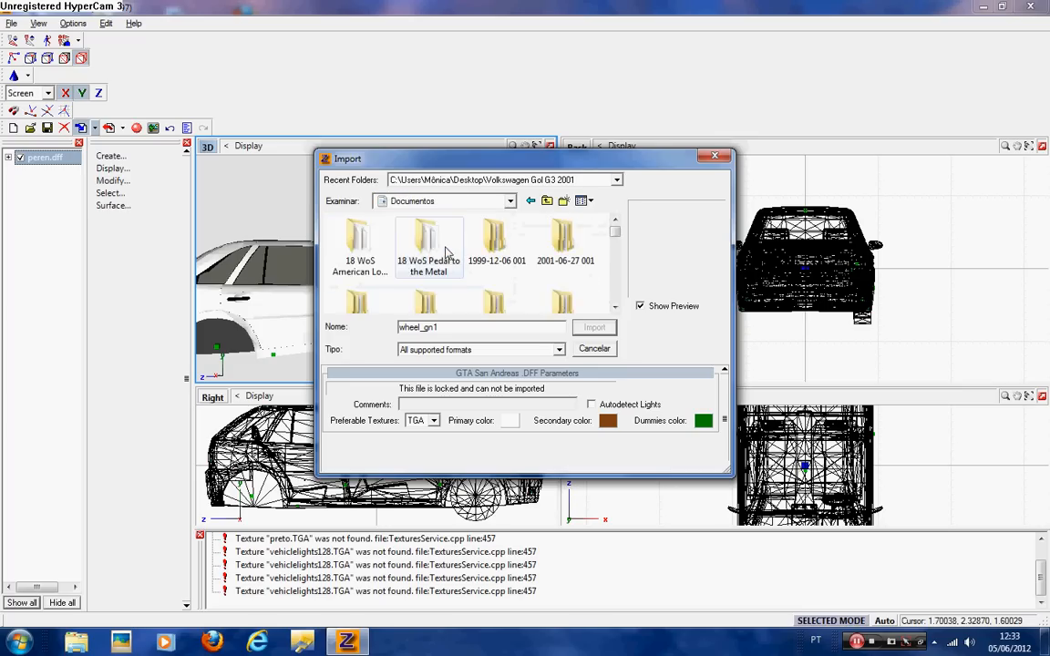
scroll(562, 250, "down", 10)
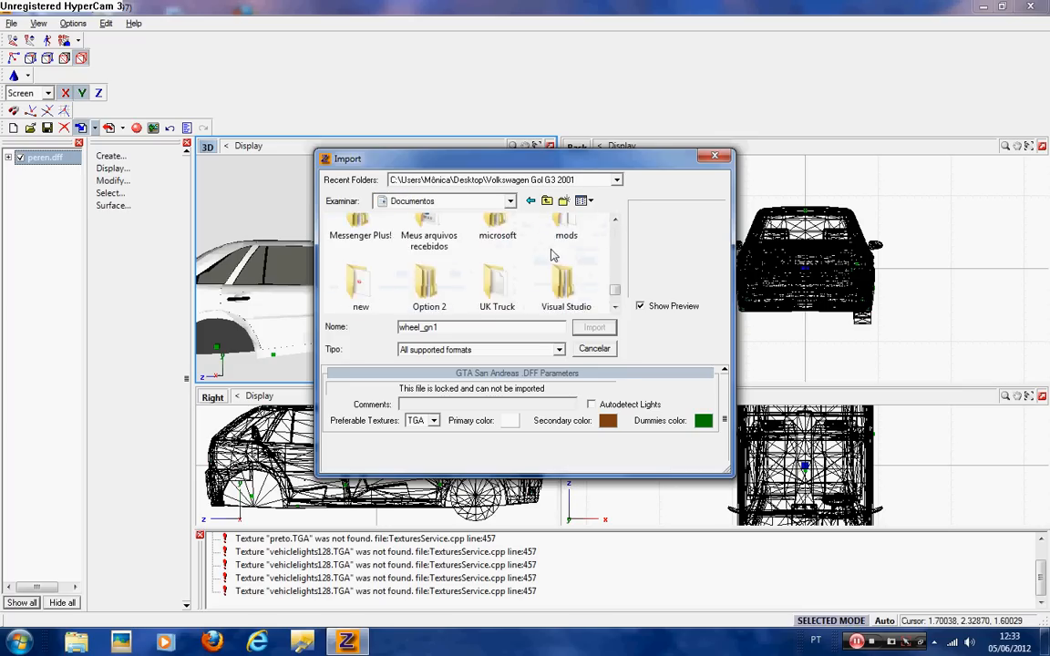
double_click(563, 228)
scroll(562, 239, "down", 10)
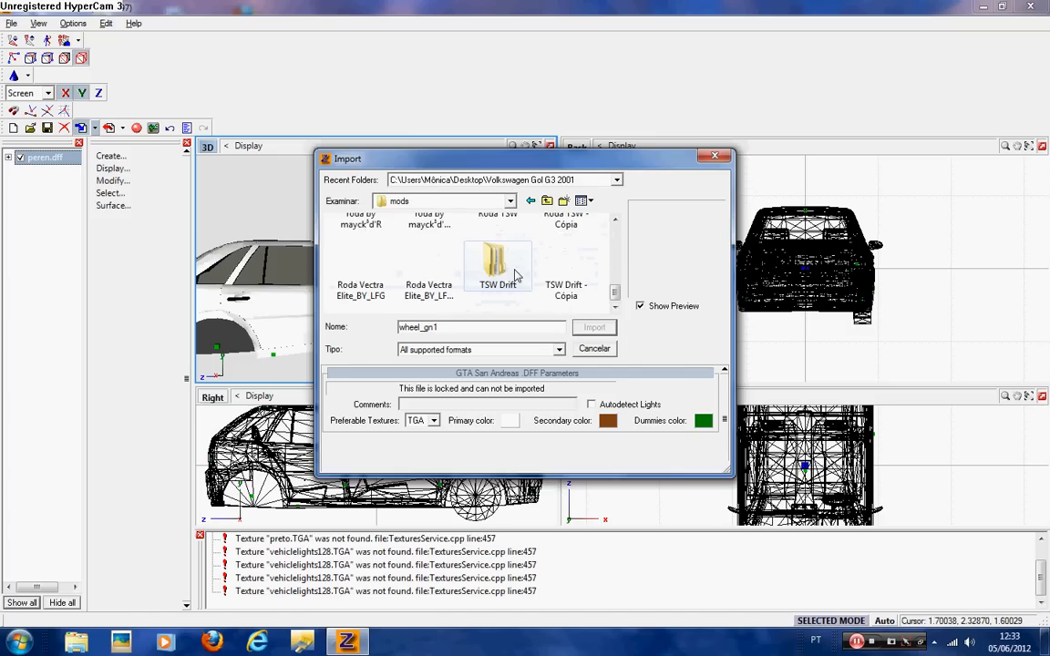
double_click(497, 230)
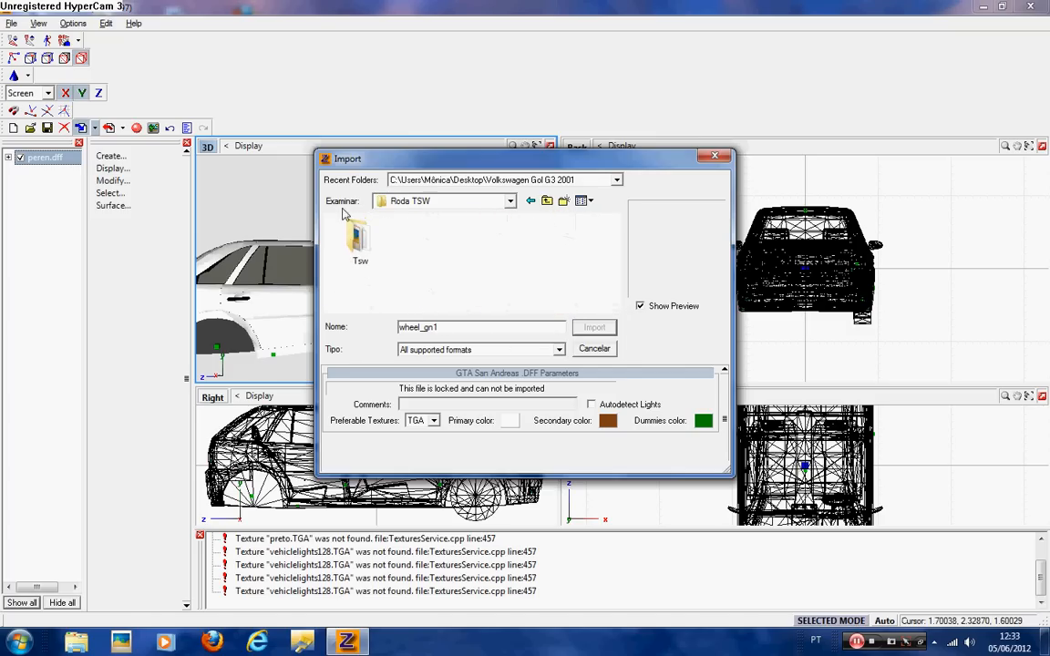
double_click(359, 235)
double_click(362, 245)
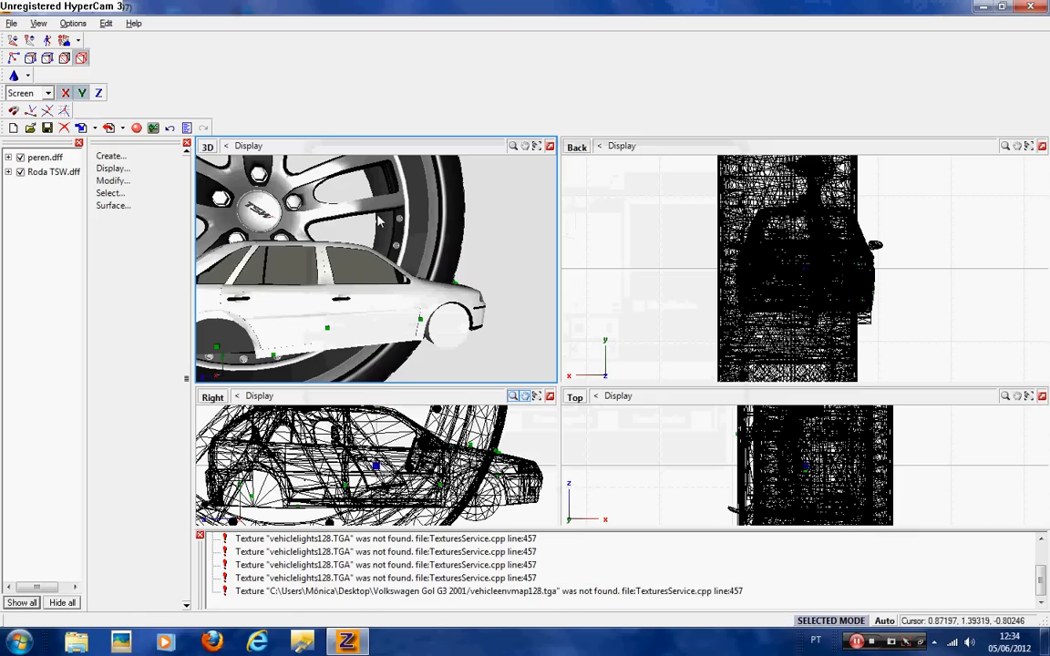
Scale the imported TSW wheel in the Right view so its diameter roughly matches the car's own front wheel.
middle_click_drag(339, 356, 516, 514)
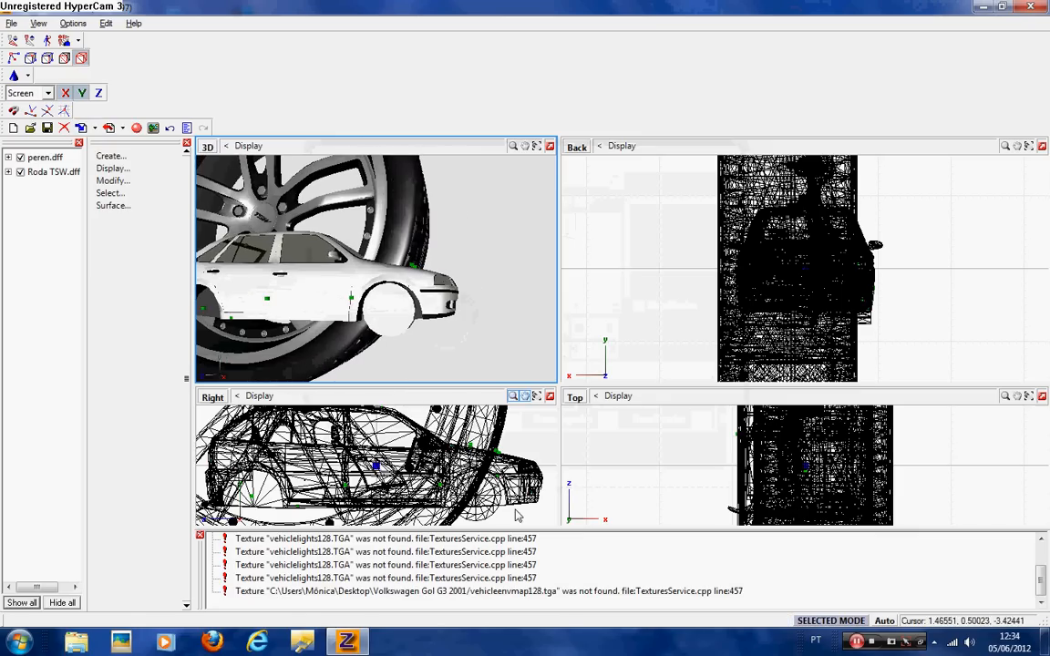
scroll(493, 506, "down", 1)
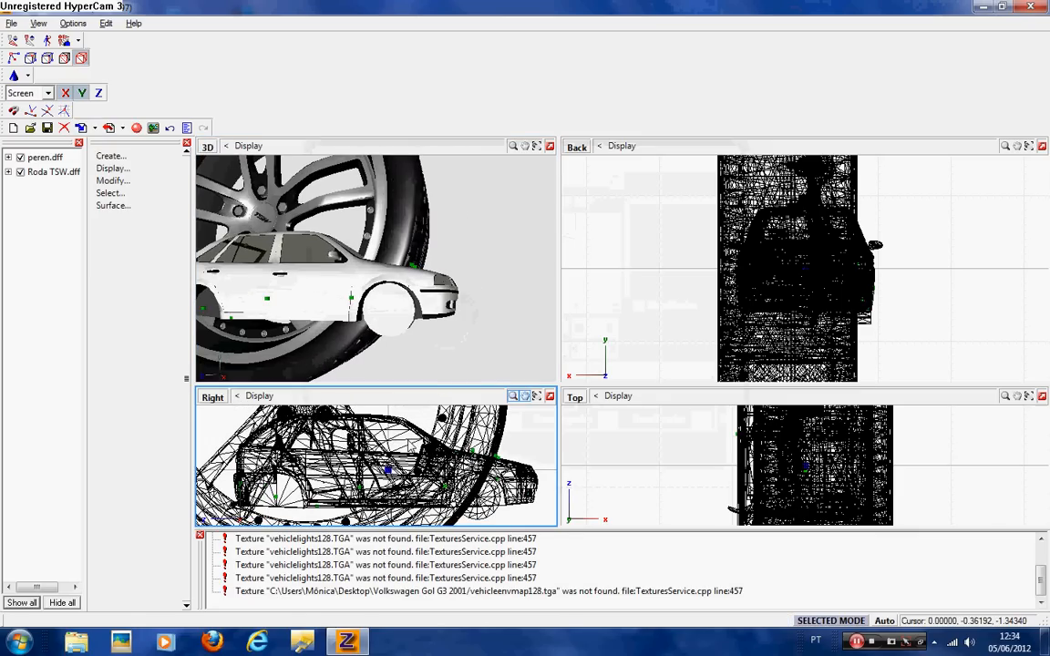
scroll(485, 497, "down", 1)
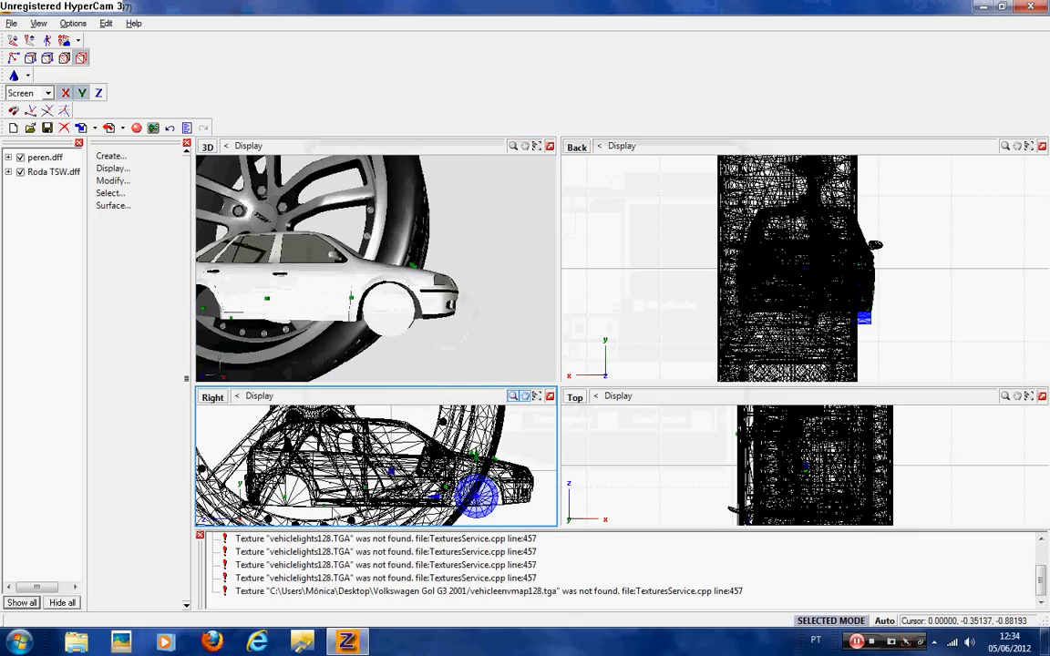
left_click(307, 463)
scroll(307, 463, "down", 1)
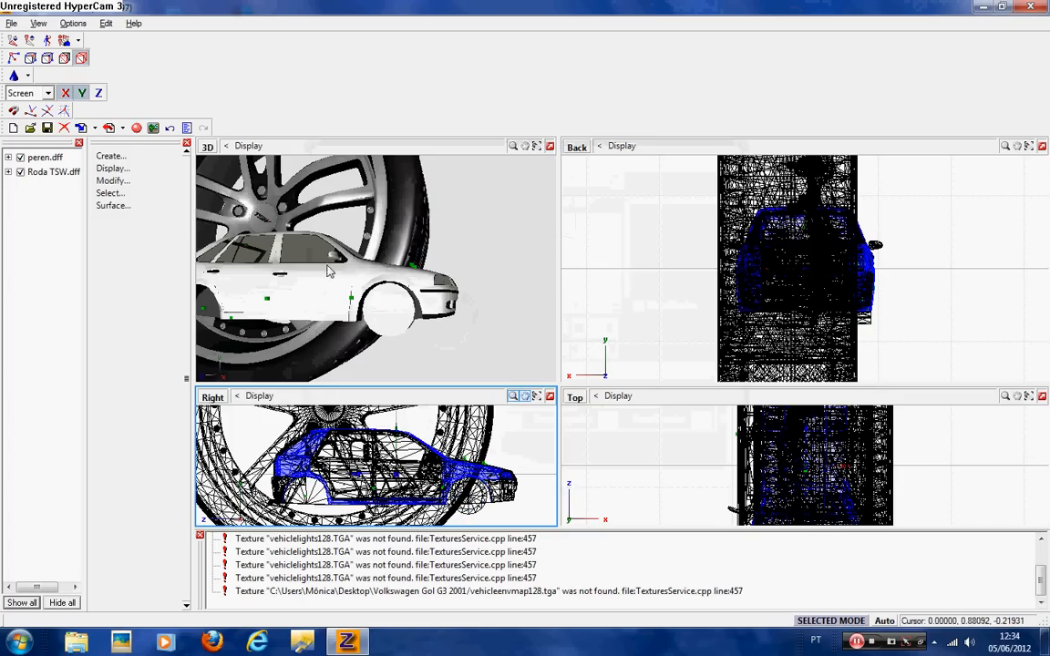
left_click(124, 184)
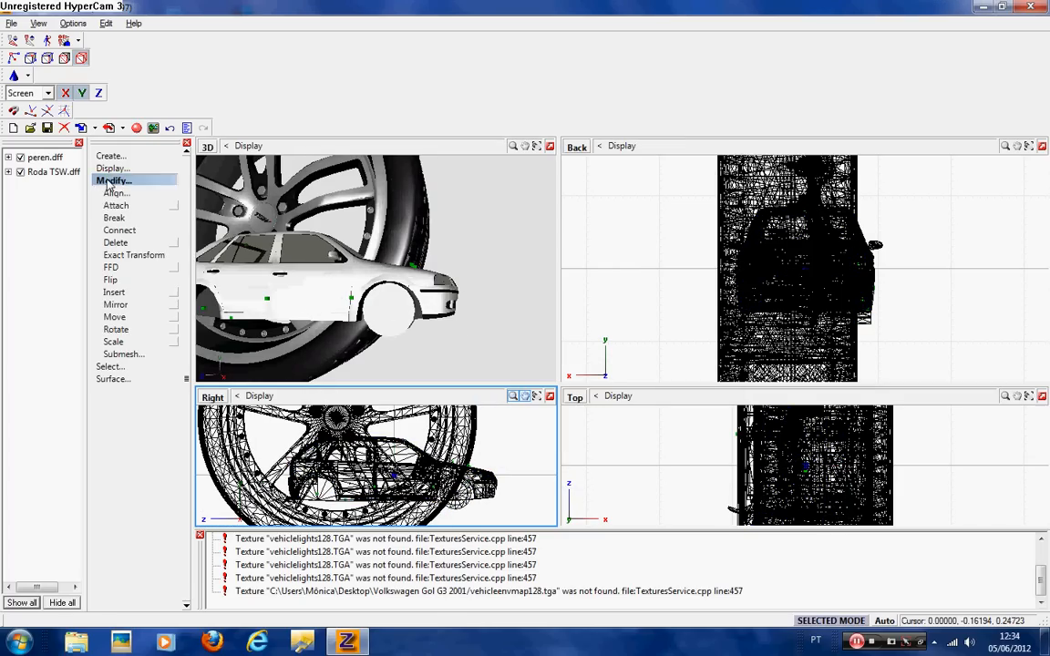
left_click(121, 342)
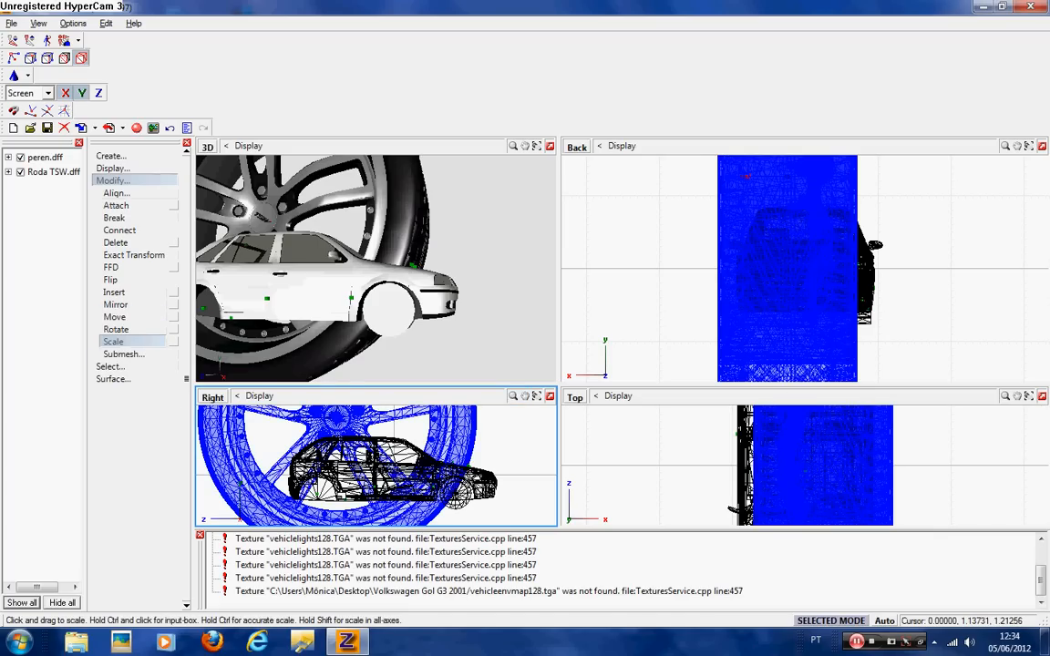
left_click_drag(338, 510, 337, 525)
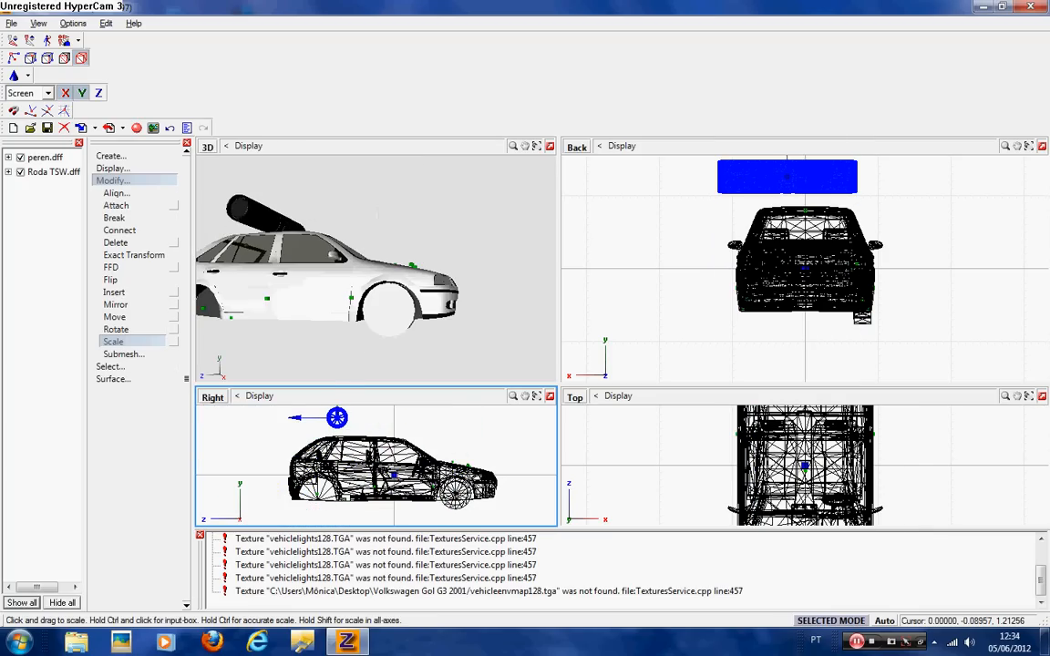
left_click_drag(339, 479, 338, 492)
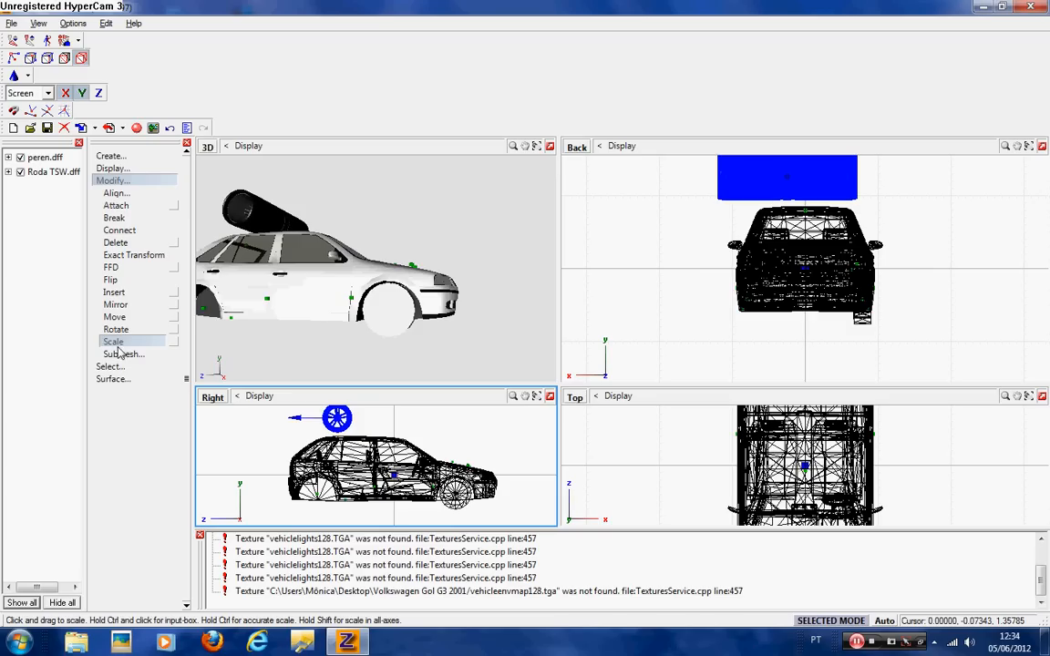
Delete the car's original front wheel in the Right view.
left_click(136, 344)
left_click(116, 329)
left_click(114, 318)
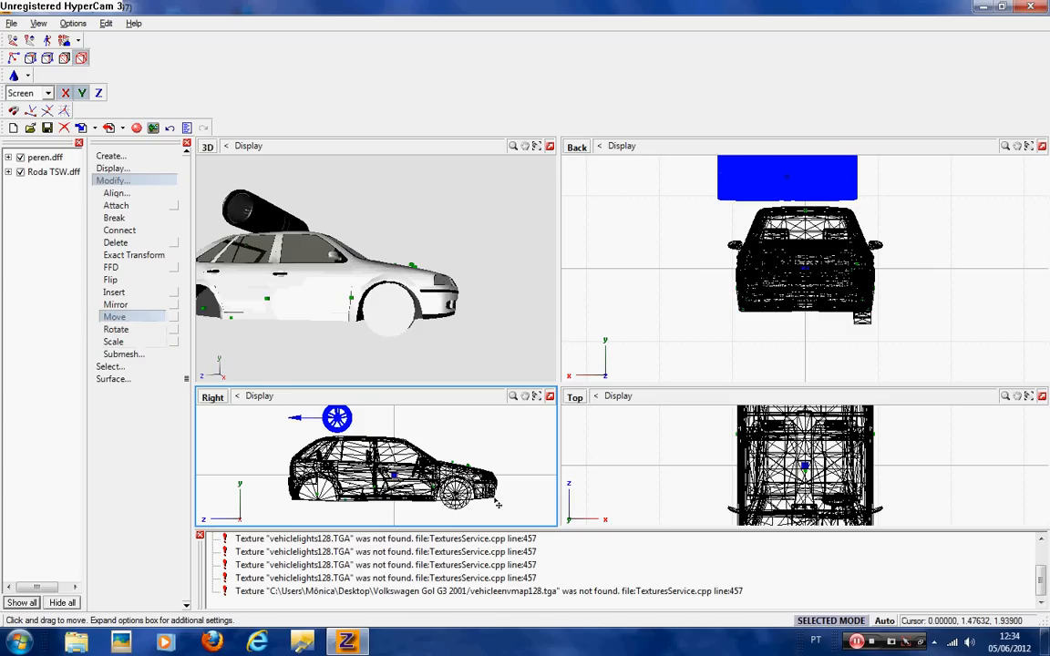
left_click(462, 511)
left_click(456, 497)
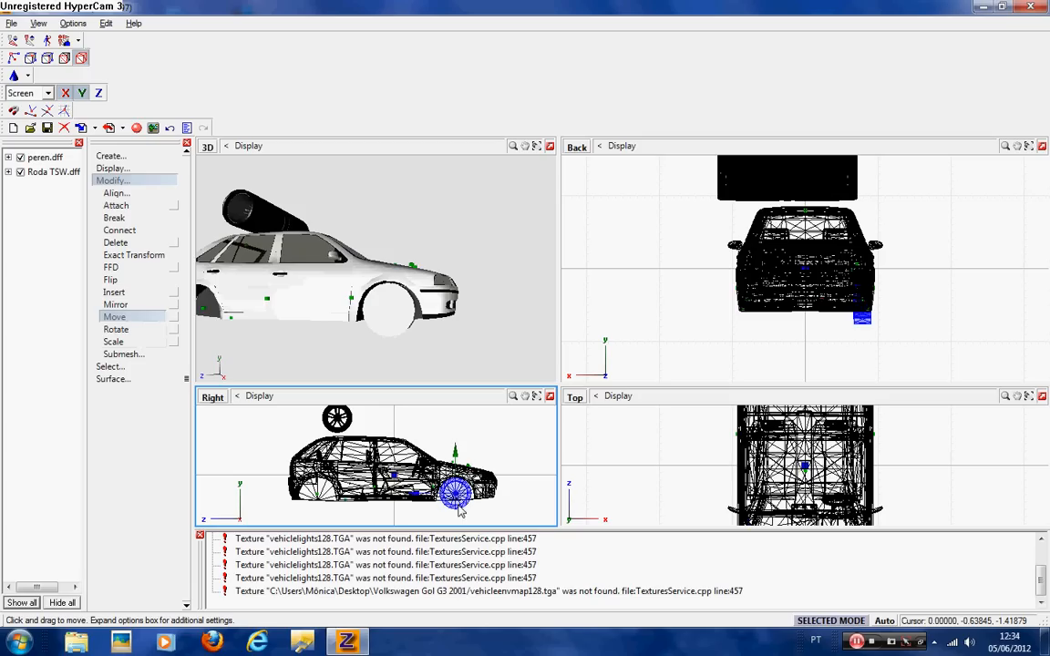
right_click(471, 504)
mouse_move(510, 512)
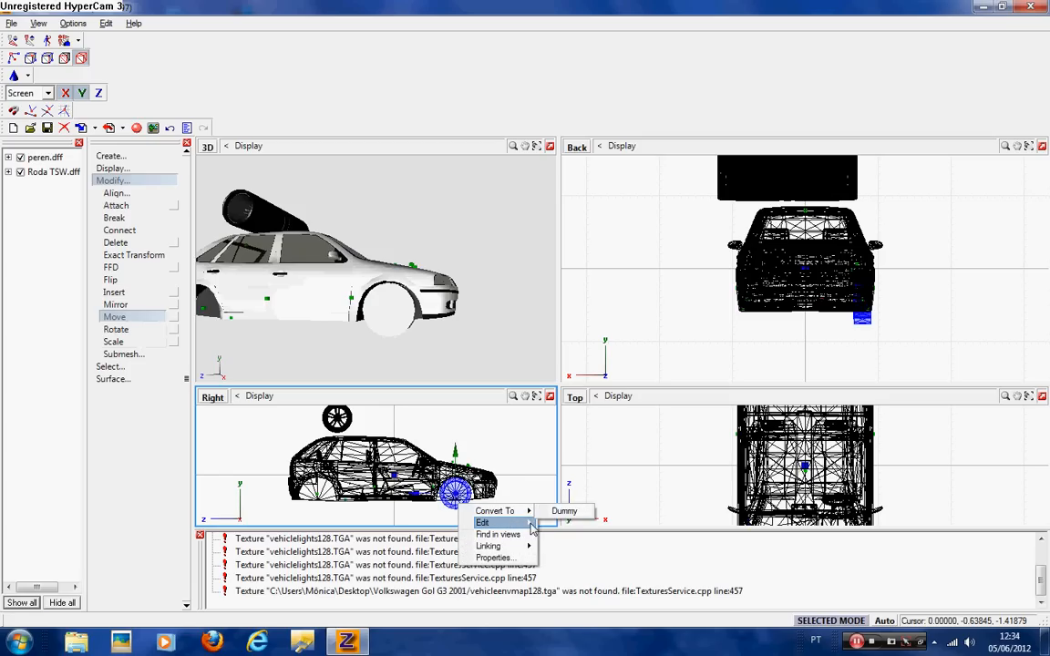
left_click(416, 429)
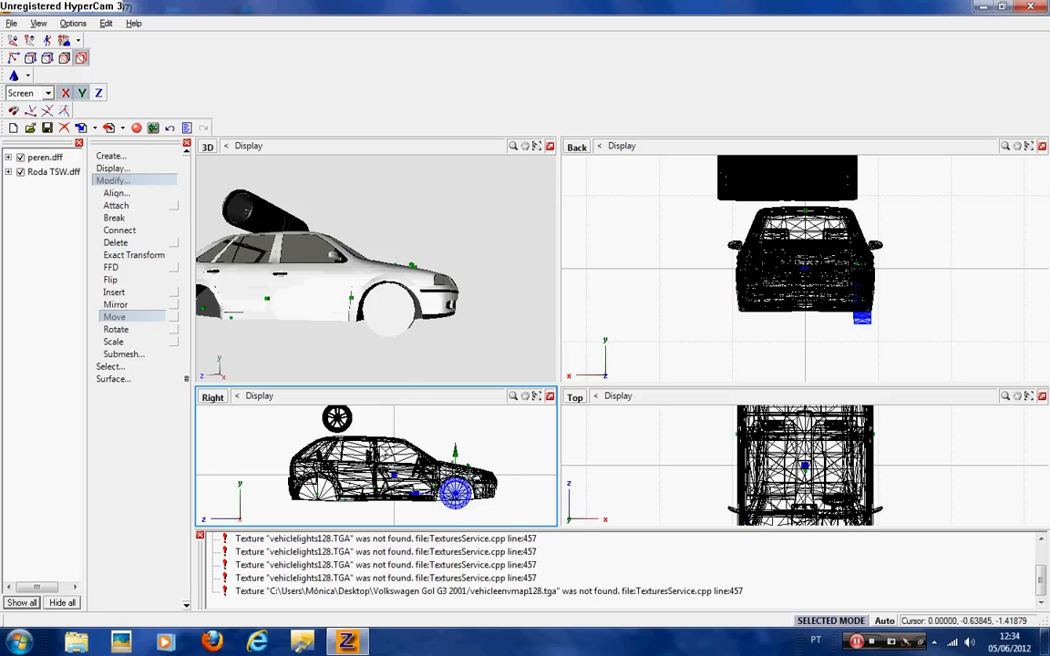
key("Delete")
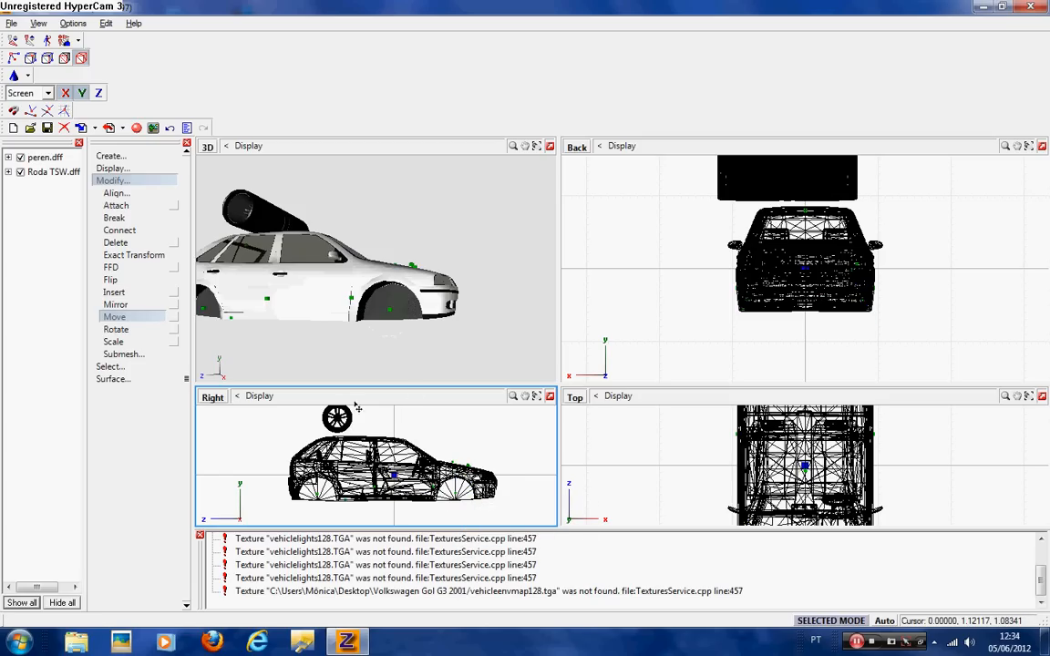
Move the TSW wheel from above the roof into the car's front wheel arch in the Right view.
left_click(337, 419)
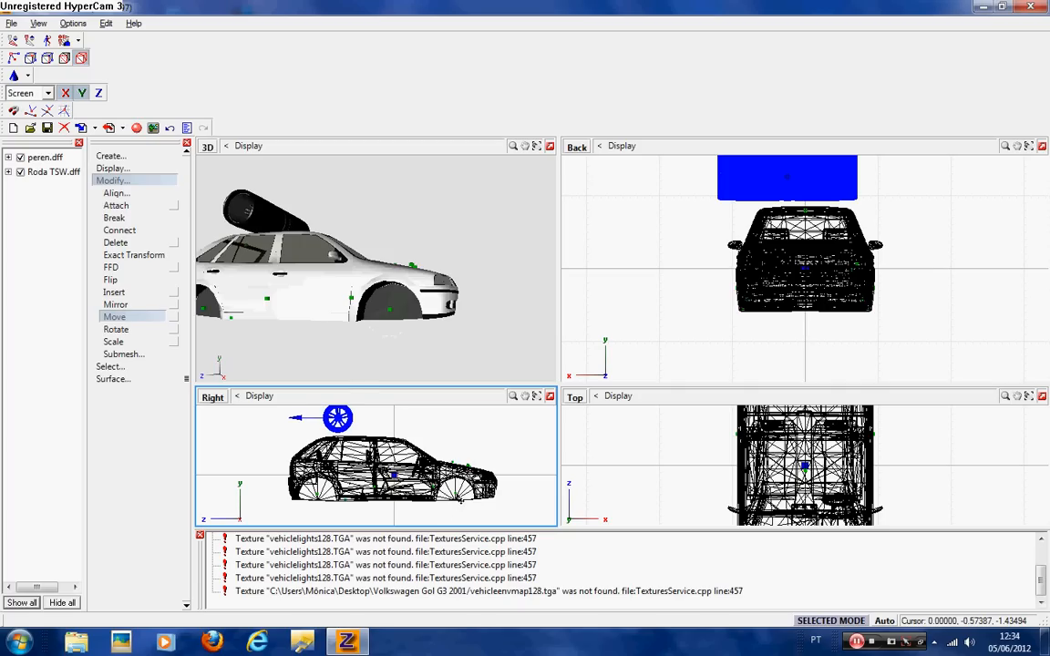
left_click(461, 498)
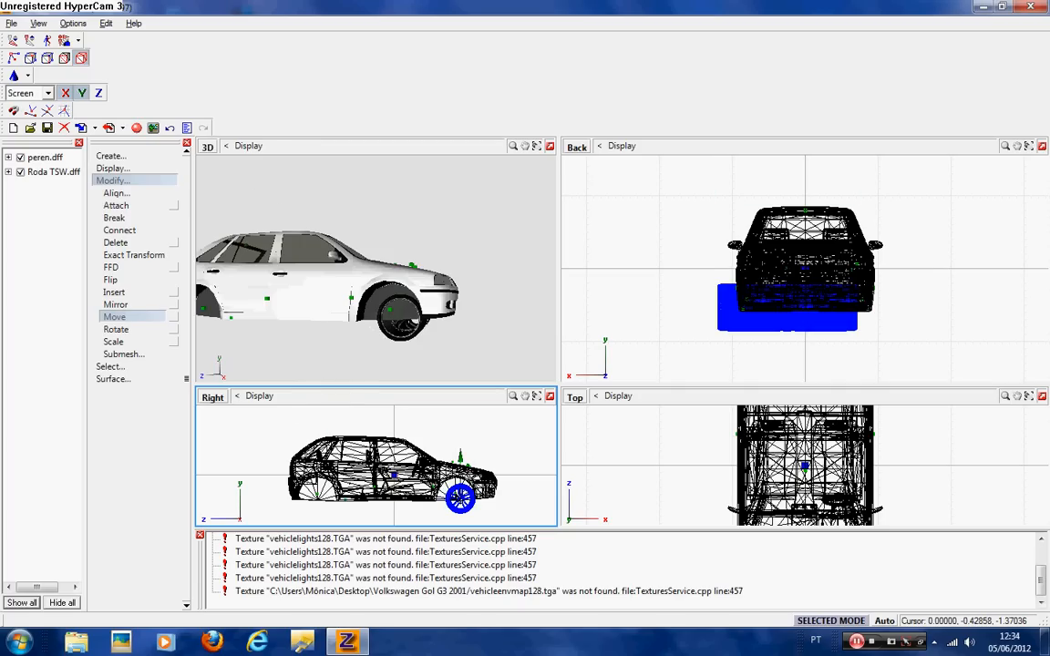
mouse_move(460, 498)
left_mouse_down()
mouse_move(453, 491)
mouse_move(470, 507)
mouse_move(447, 490)
left_mouse_up()
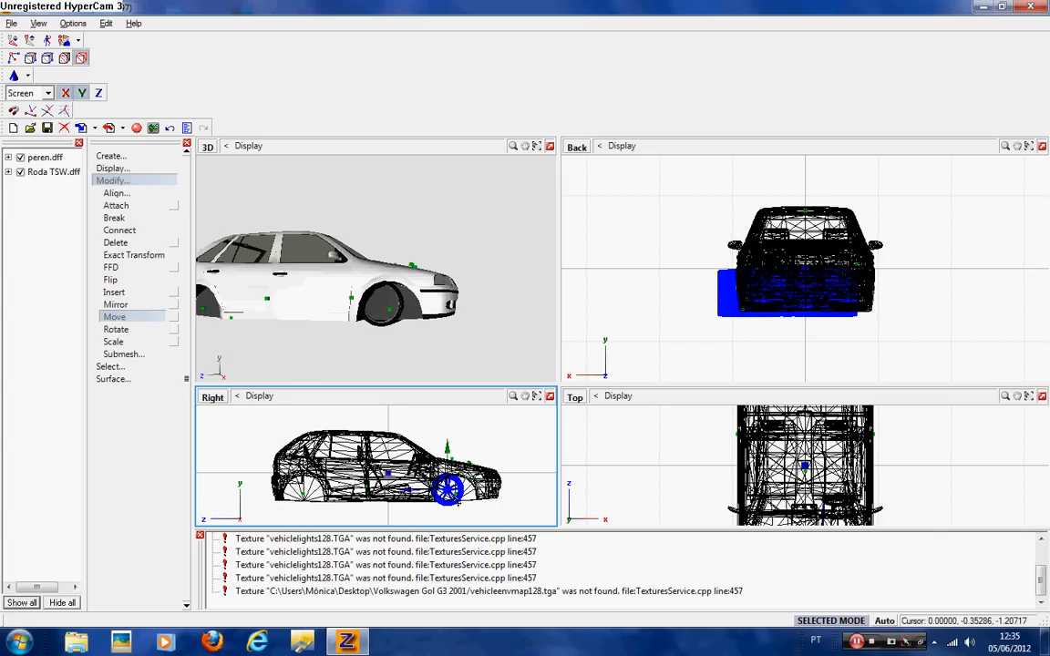
Fine-position the TSW wheel in the Right view so it is centred on the front wheel's green dummy point in the arch.
scroll(458, 504, "up", 1)
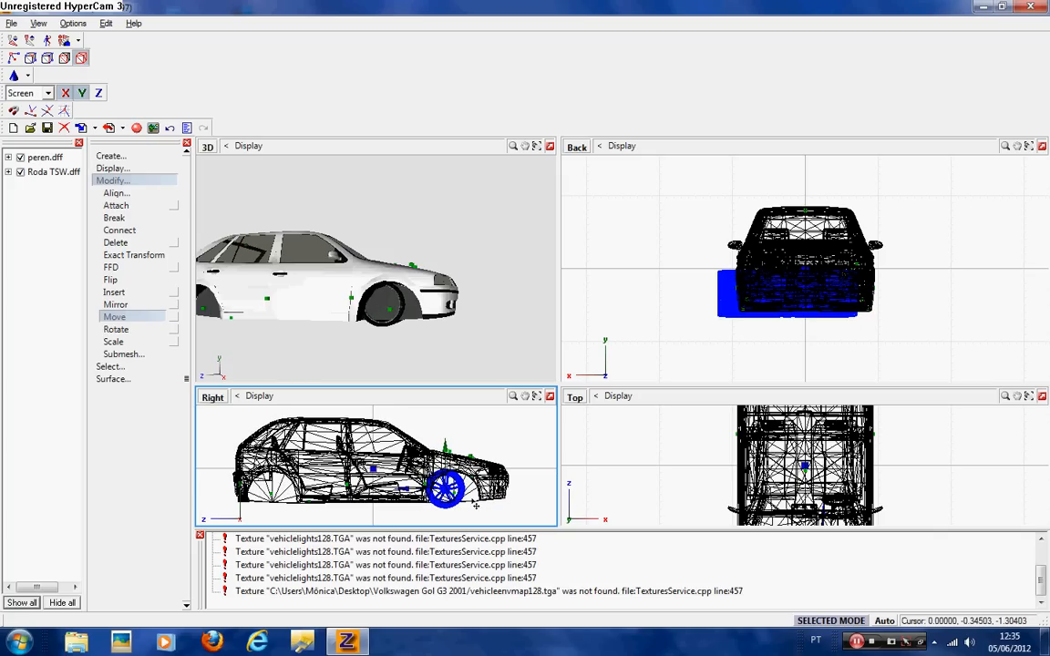
key("ctrl+i")
scroll(475, 504, "up", 3)
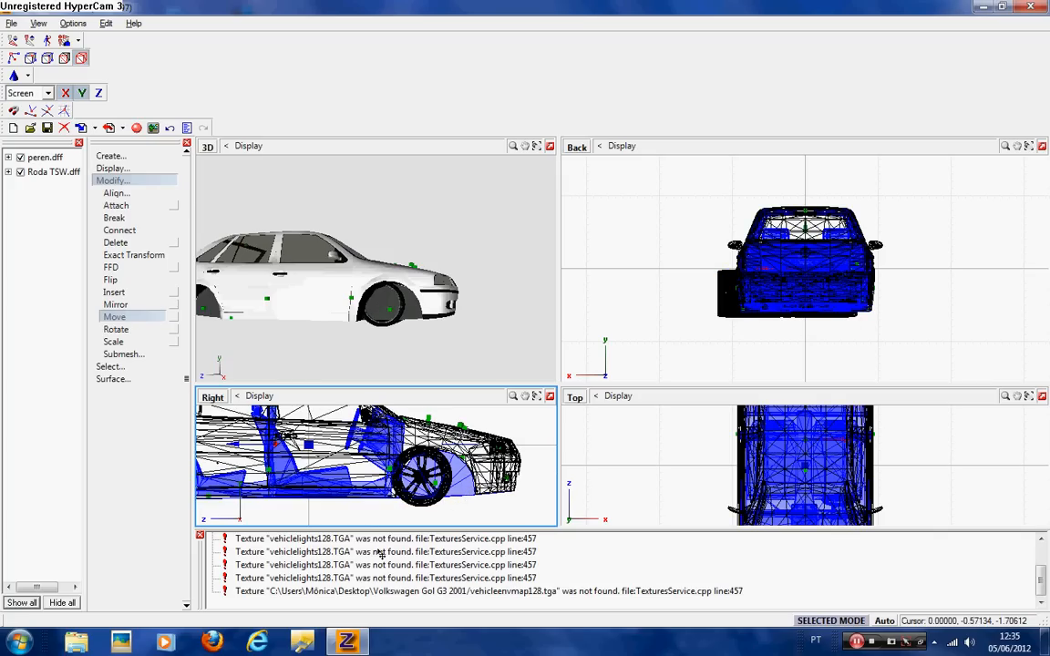
key("ctrl+i")
key("ctrl+i")
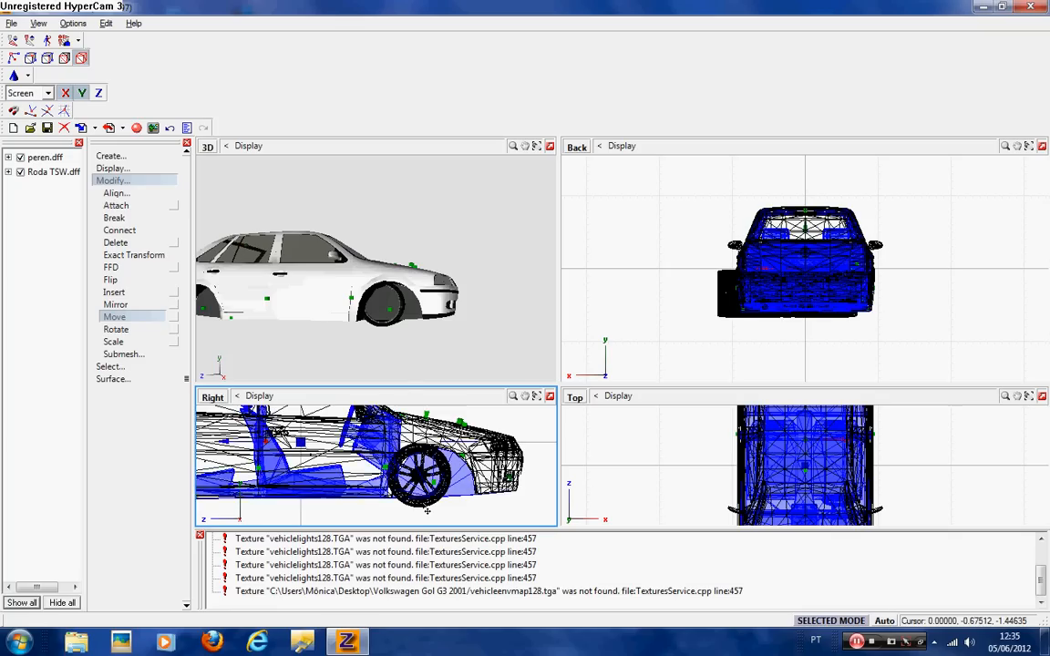
scroll(426, 511, "up", 2)
key("ctrl+i")
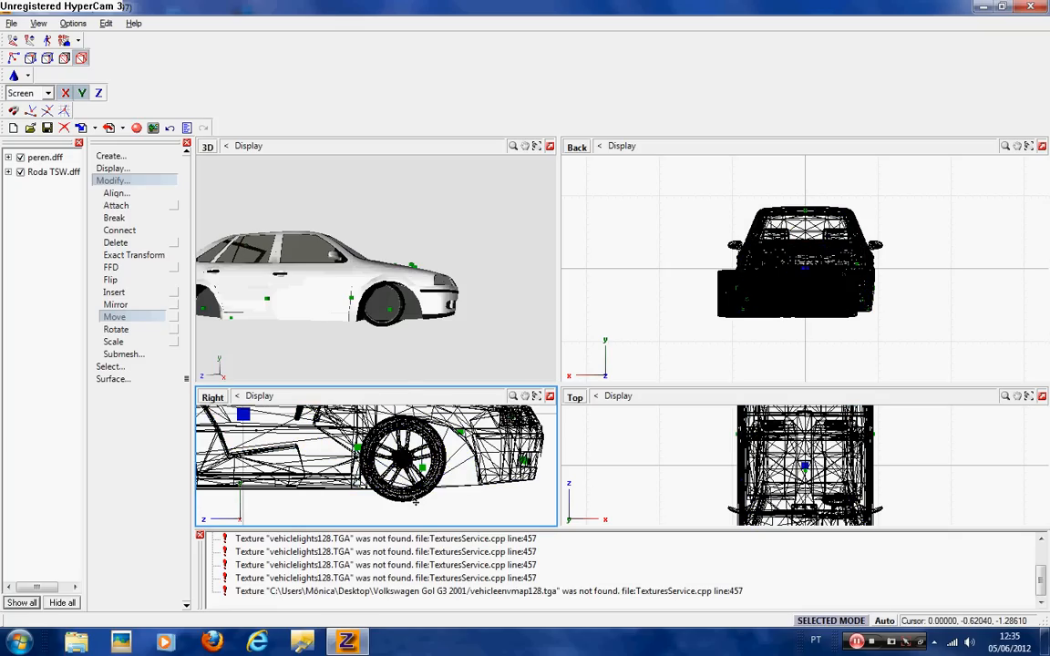
left_click(416, 501)
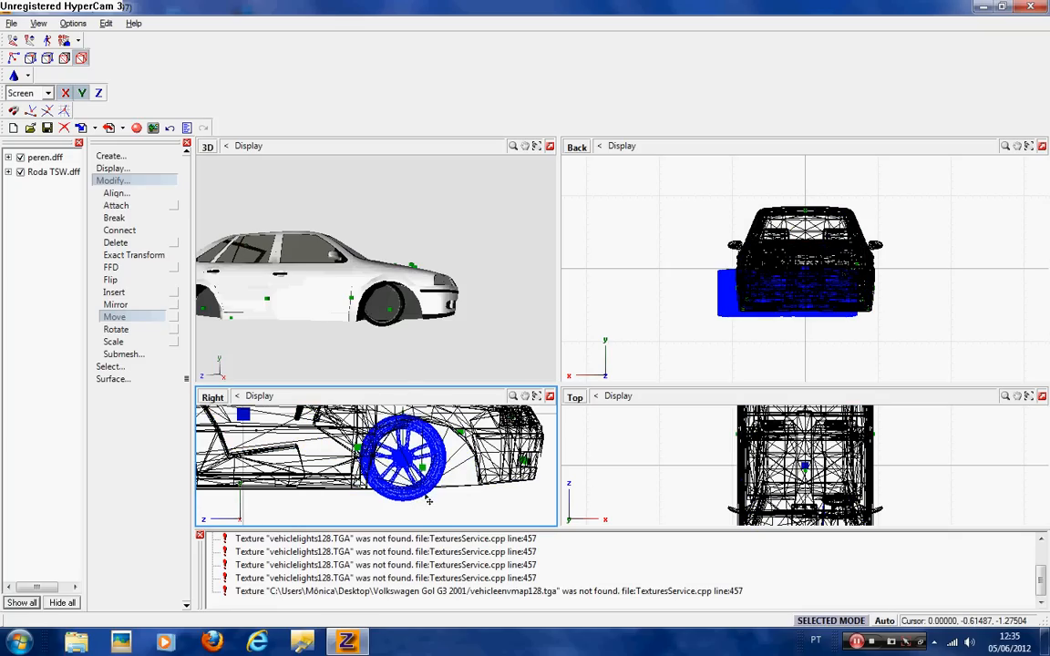
mouse_move(434, 500)
left_mouse_down()
mouse_move(428, 516)
mouse_move(445, 505)
mouse_move(436, 514)
mouse_move(419, 502)
left_mouse_up()
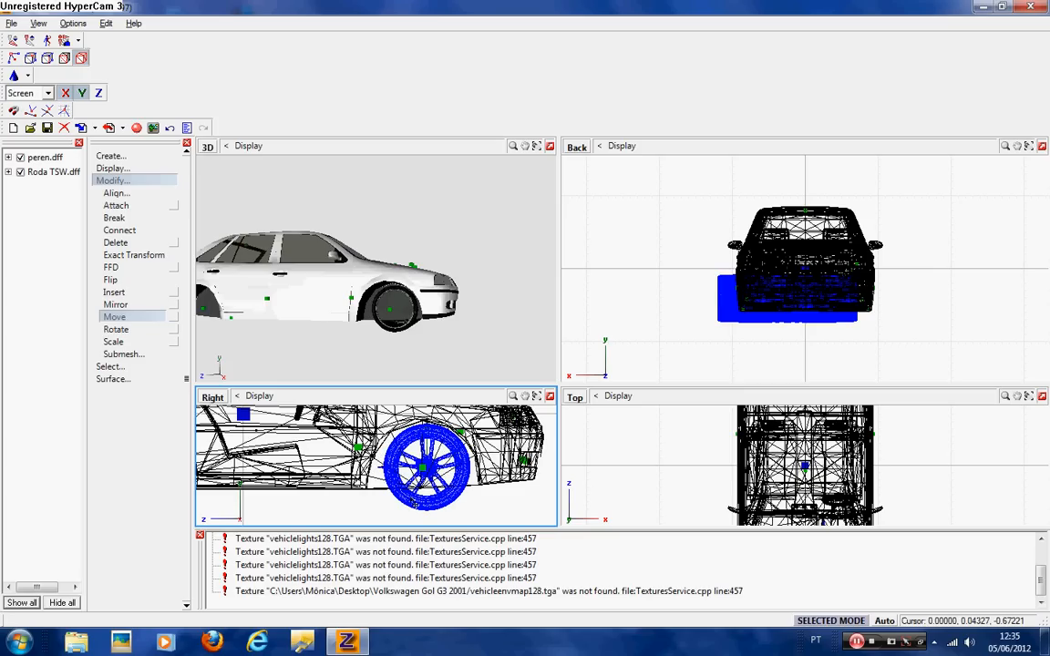
left_click(315, 447)
left_click(413, 503)
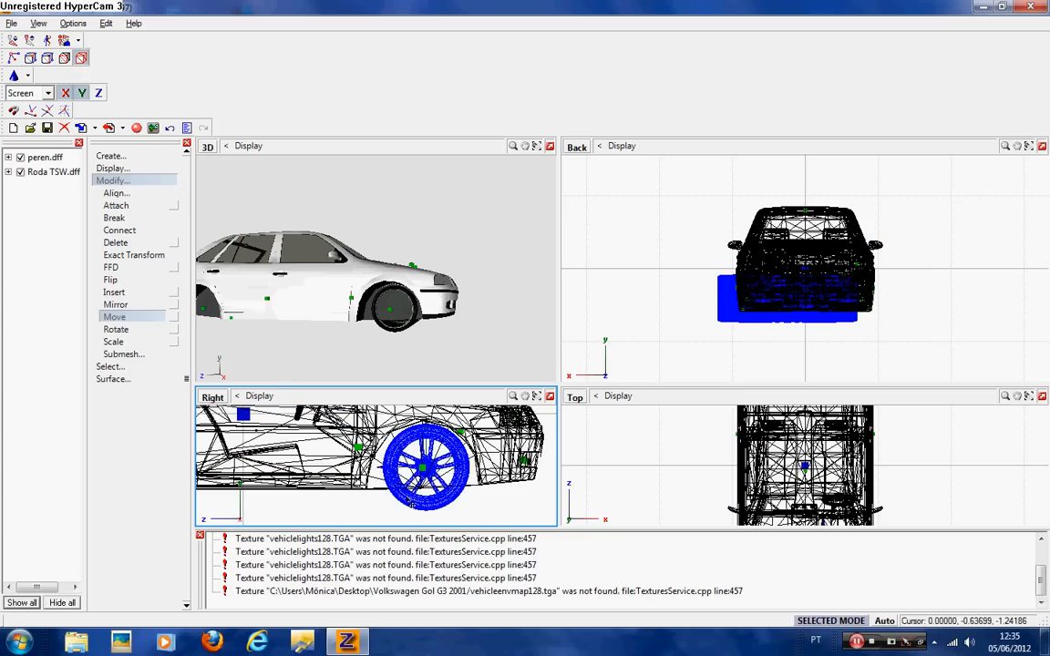
left_click_drag(413, 502, 407, 505)
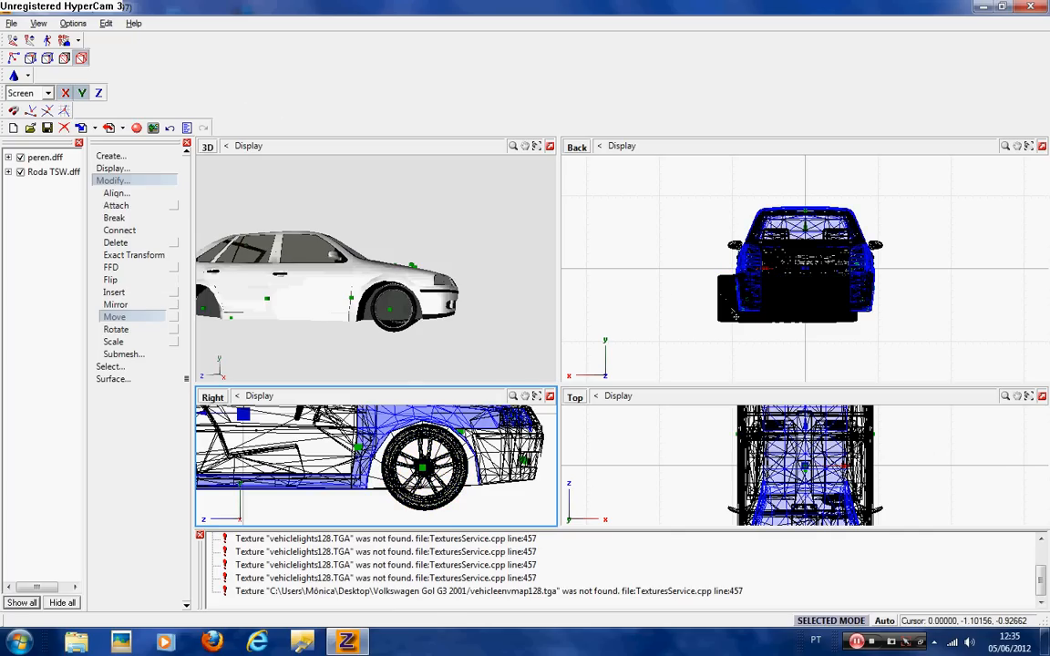
Switch the Right viewport to the Top view and centre it on the car's front with the TSW wheel.
left_click(213, 397)
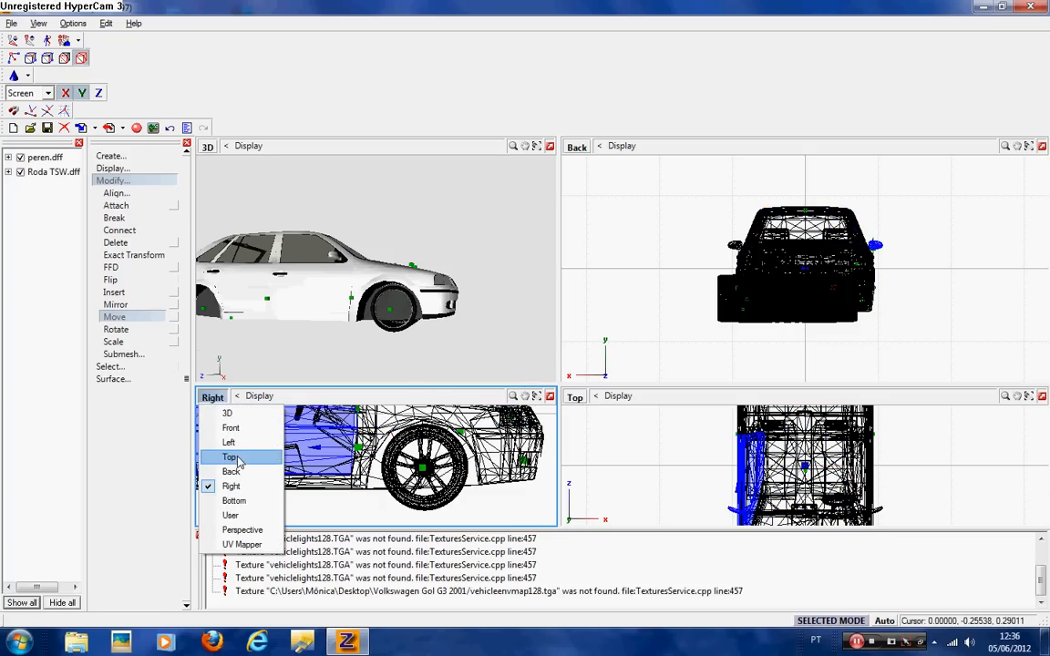
left_click(232, 458)
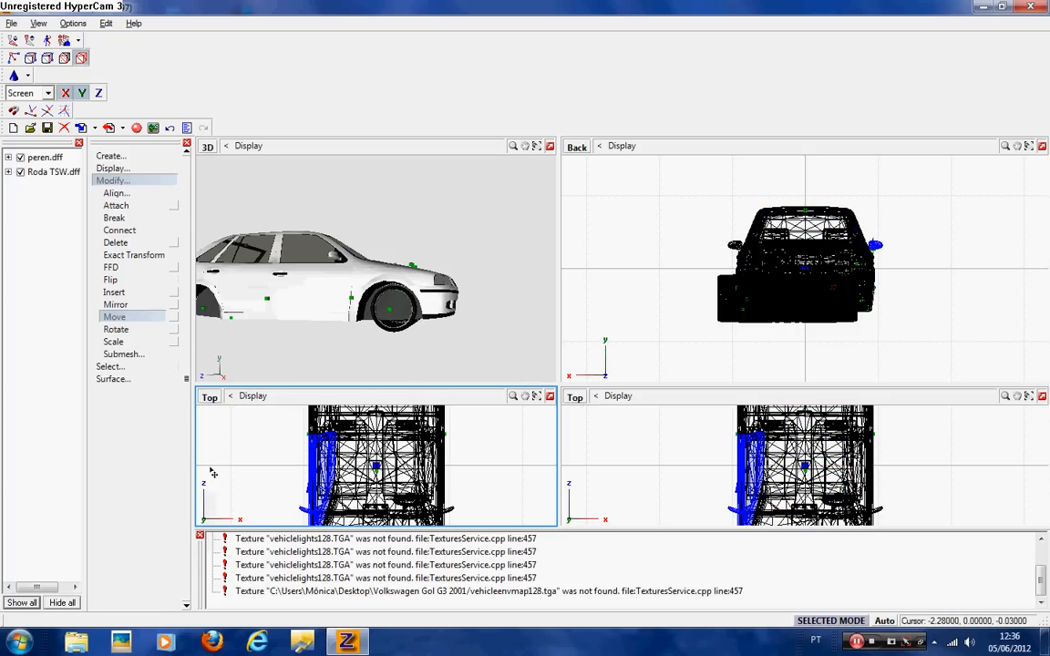
right_click(446, 464)
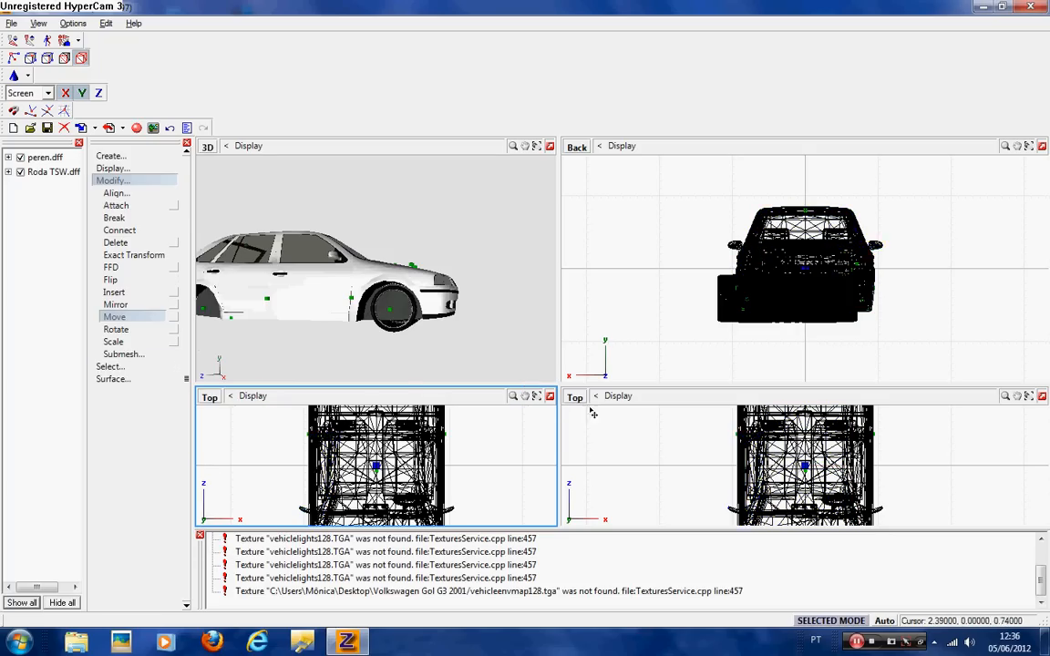
left_click(534, 400)
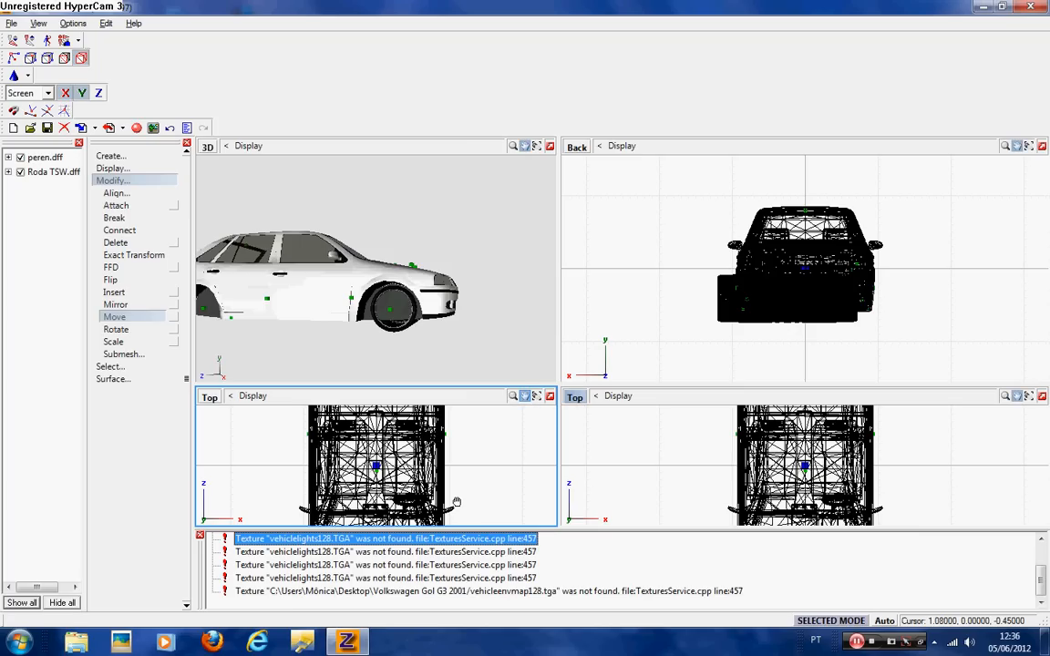
left_click_drag(456, 502, 460, 417)
left_click_drag(350, 497, 339, 471)
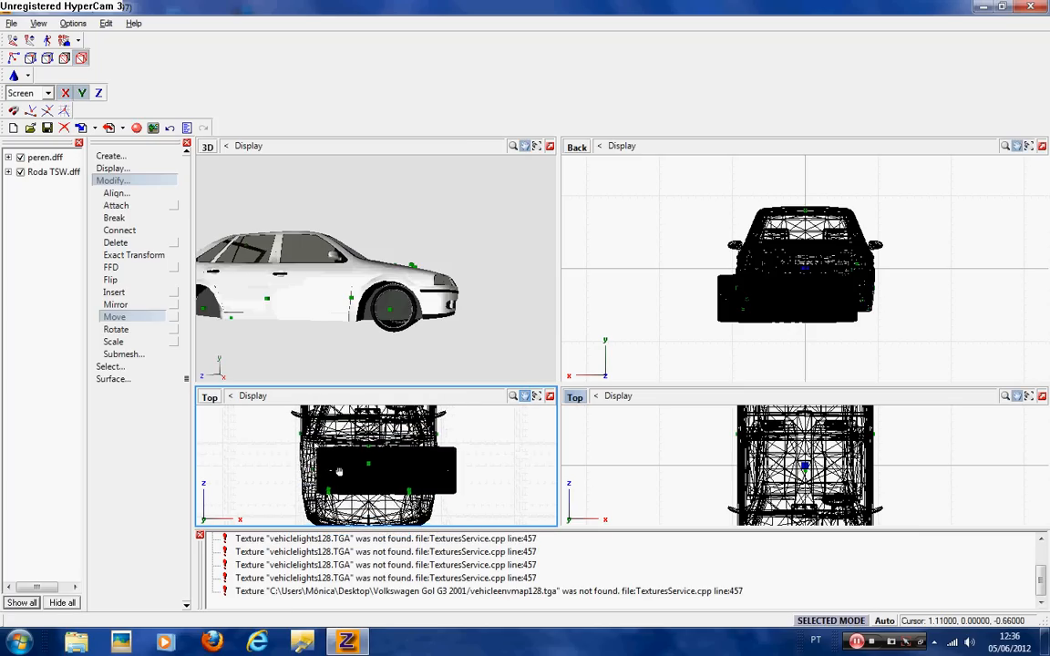
left_click(119, 316)
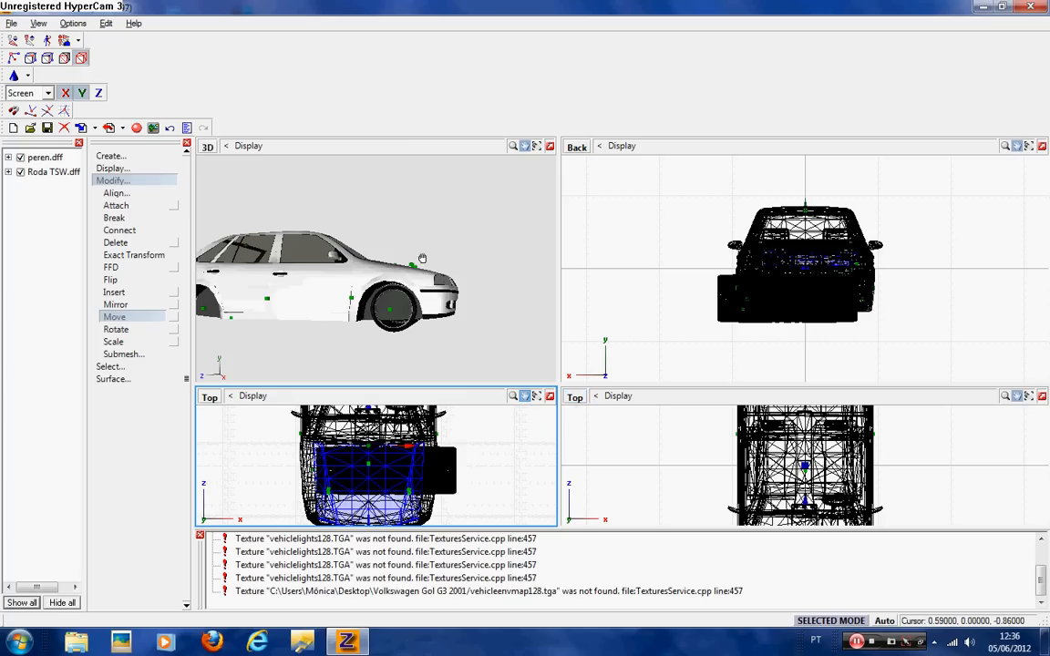
left_click(390, 264)
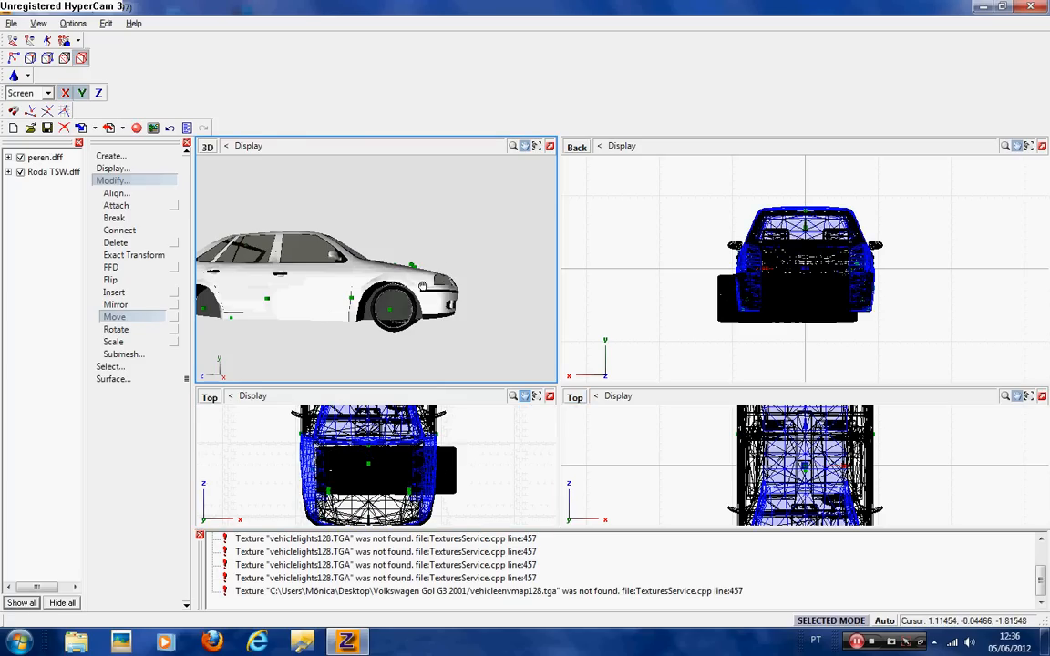
middle_click_drag(422, 285, 411, 276)
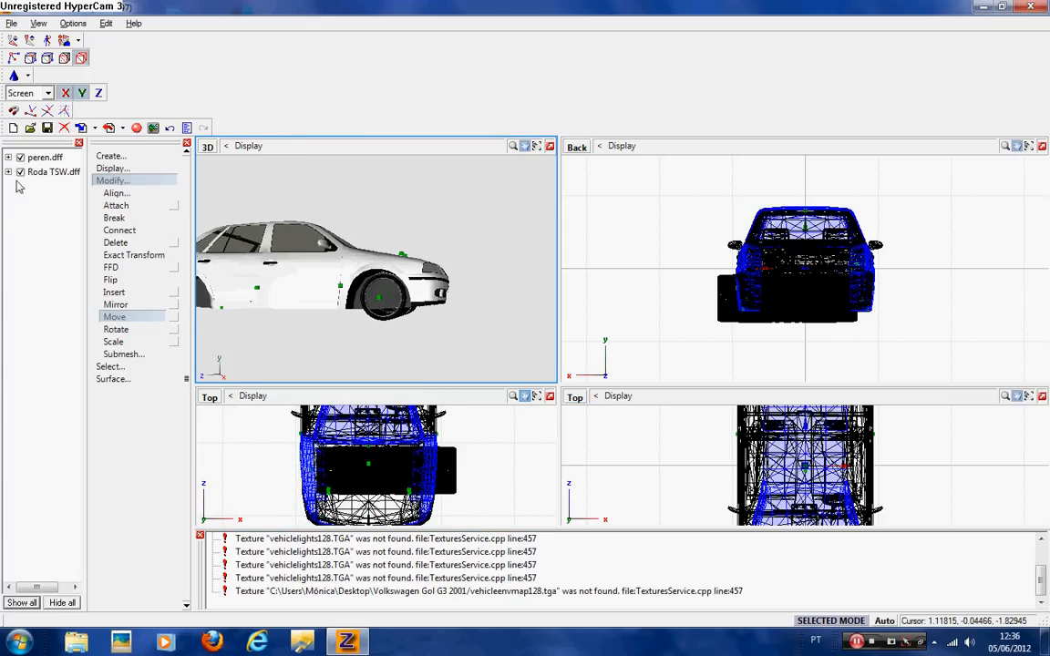
left_click(115, 316)
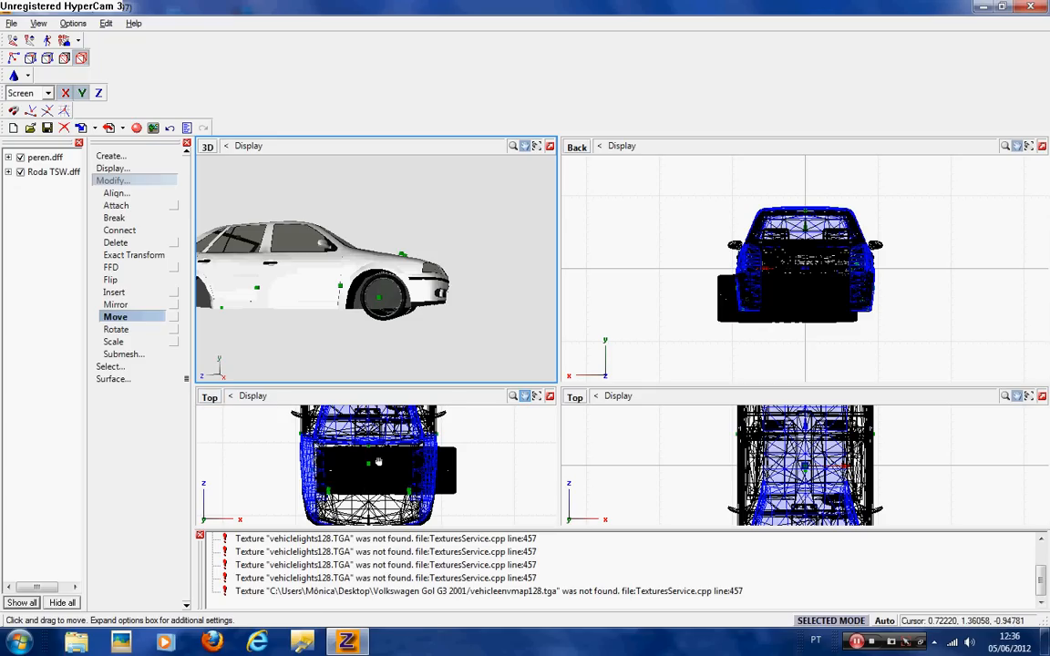
Expand the peren node of peren.dff and hide its chassis part so the TSW wheel is exposed.
left_click(41, 158)
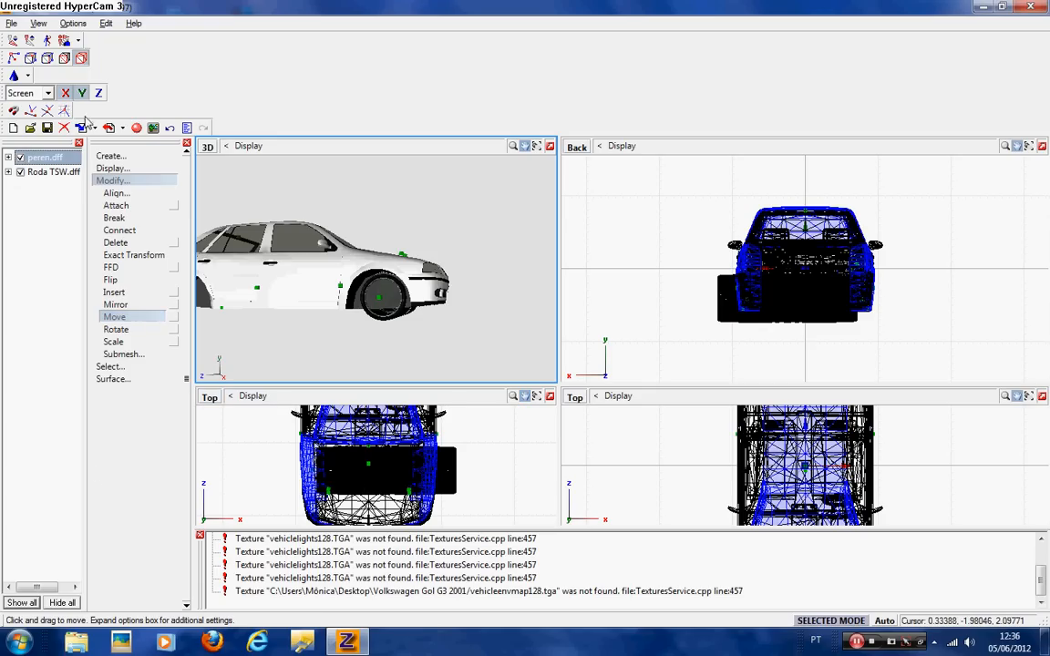
left_click(8, 159)
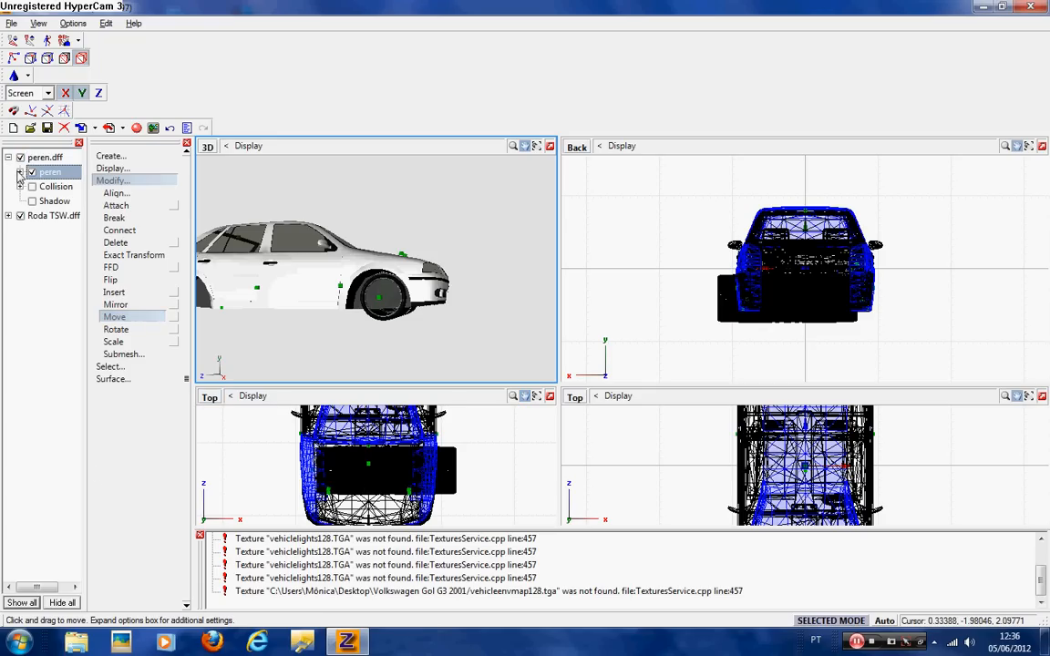
left_click(19, 172)
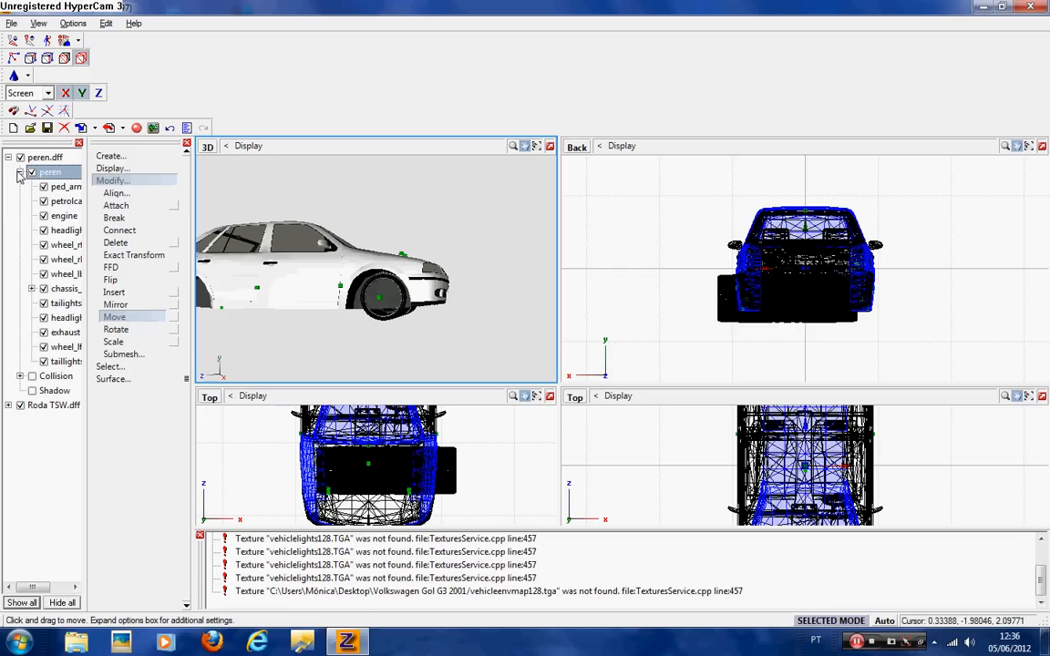
left_click(42, 290)
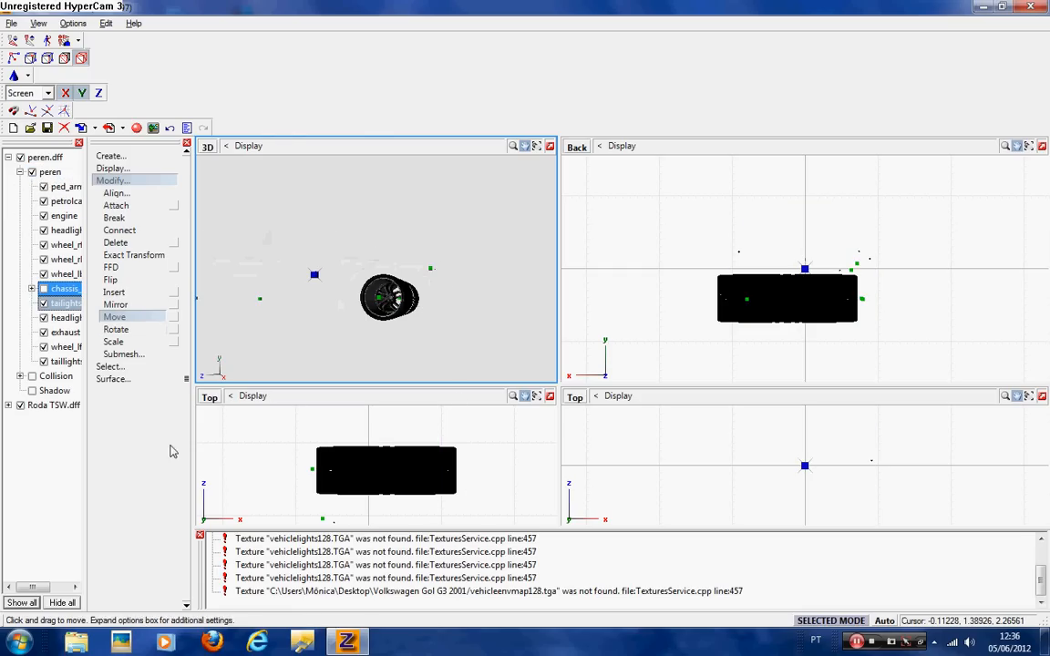
Scale the TSW wheel along the X axis only in the Top view, narrowing its width to match a single car wheel.
left_click(131, 341)
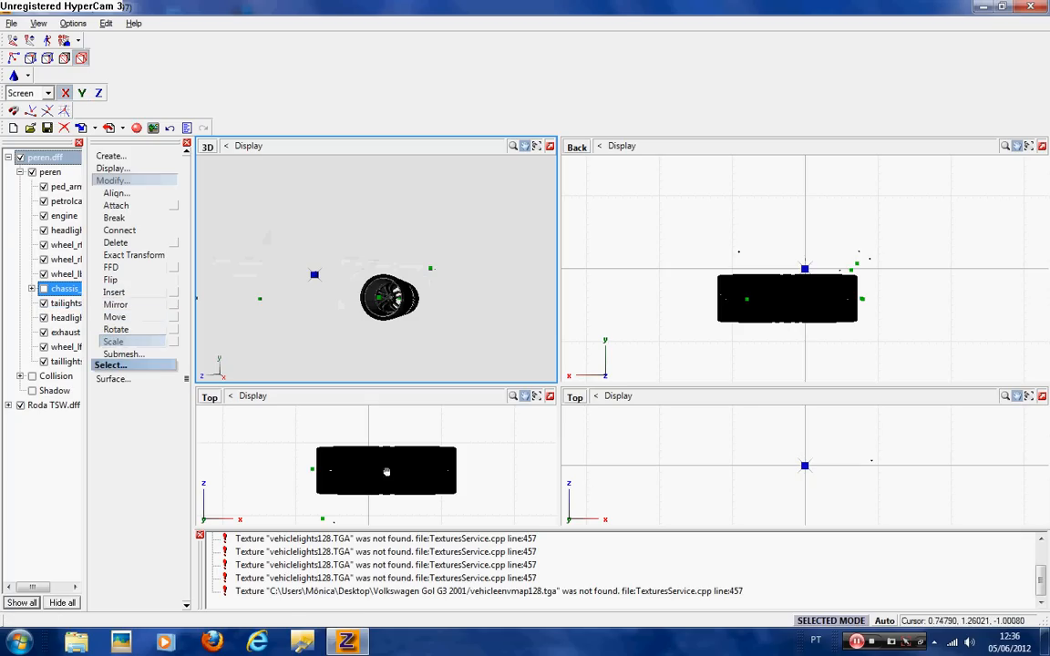
left_click(526, 401)
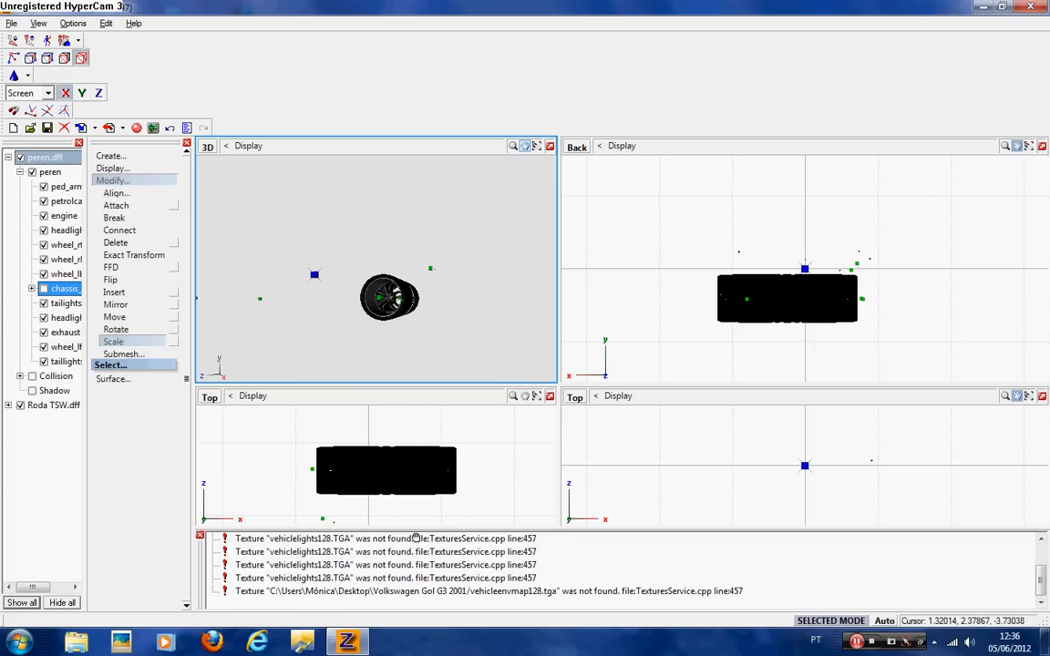
left_click(400, 483)
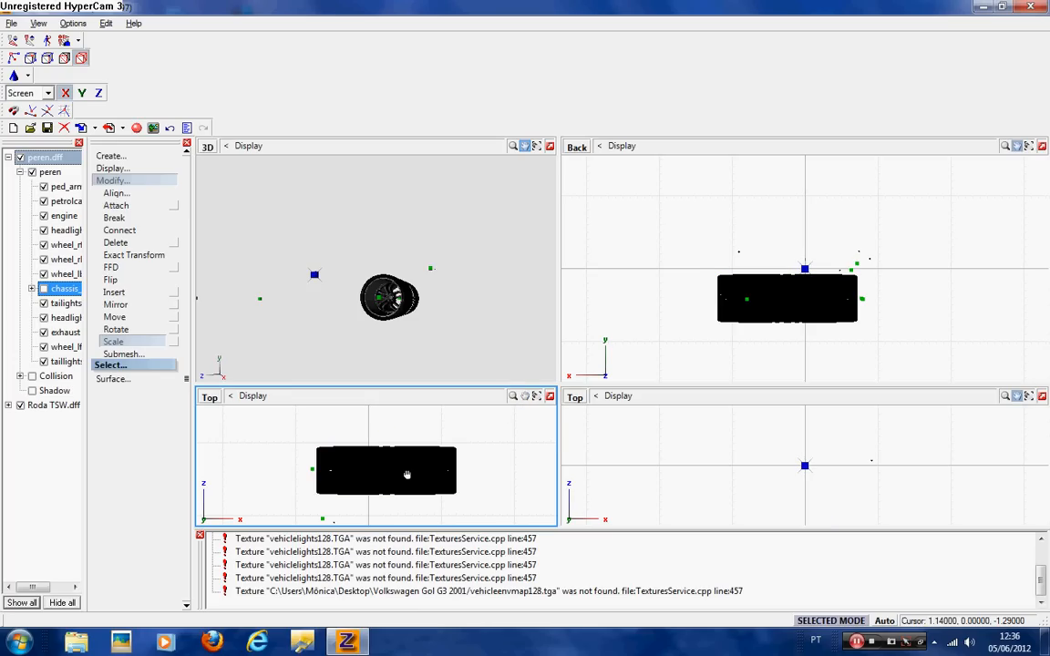
left_click(407, 475)
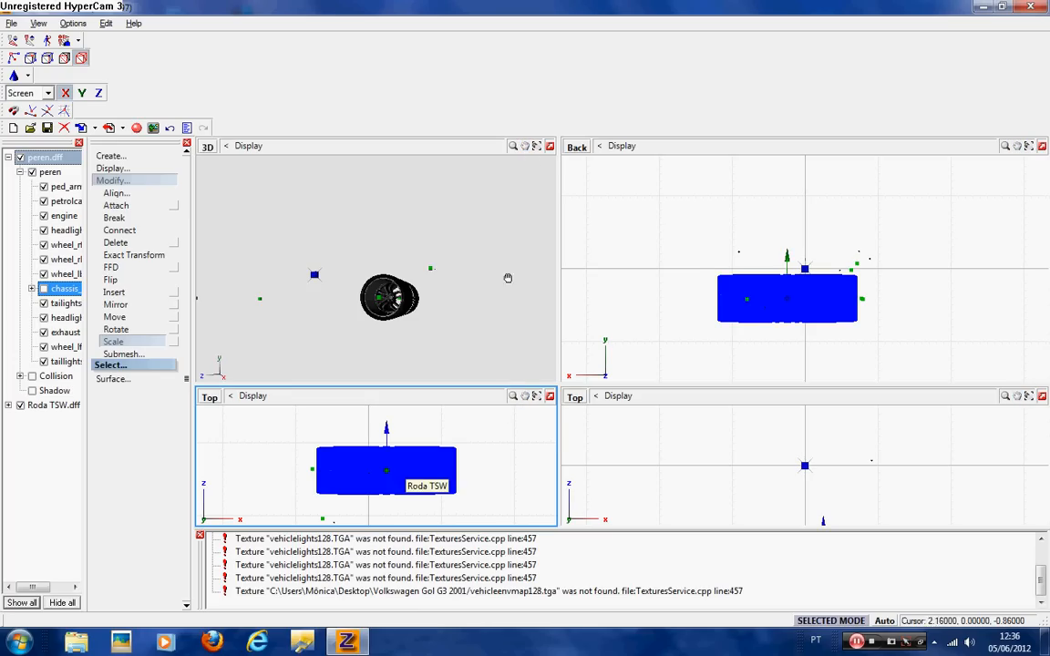
left_click(120, 342)
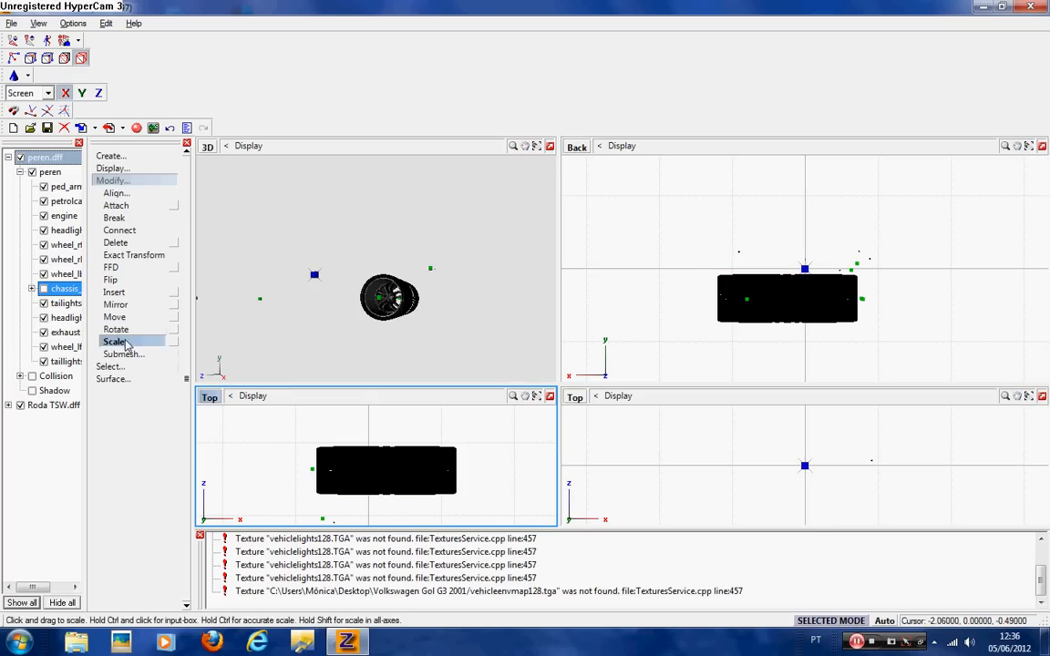
left_click(123, 353)
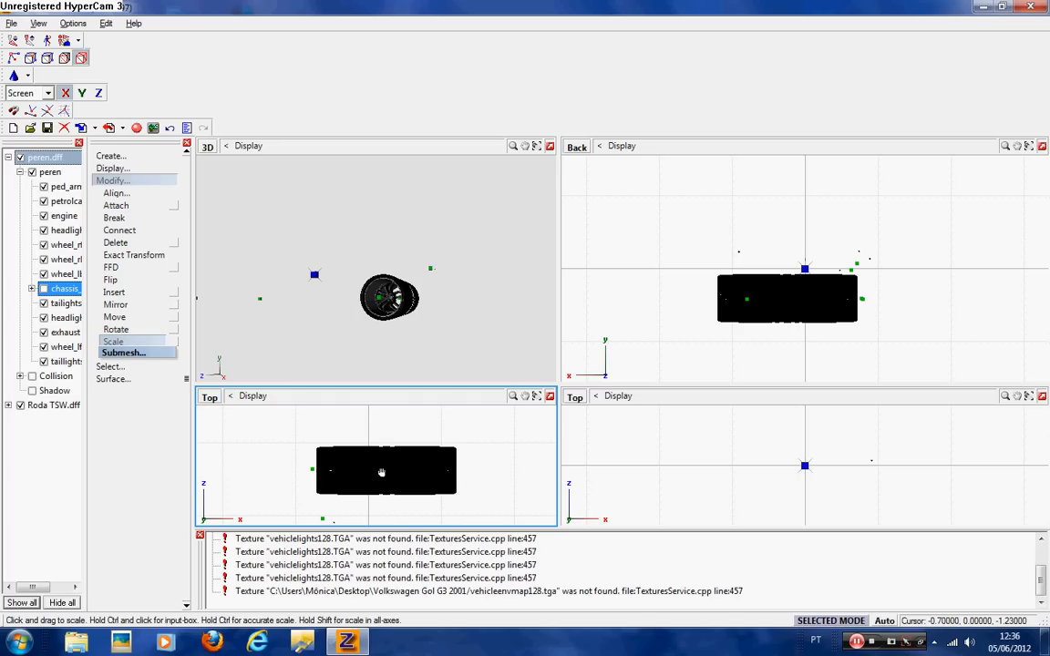
left_click(382, 473)
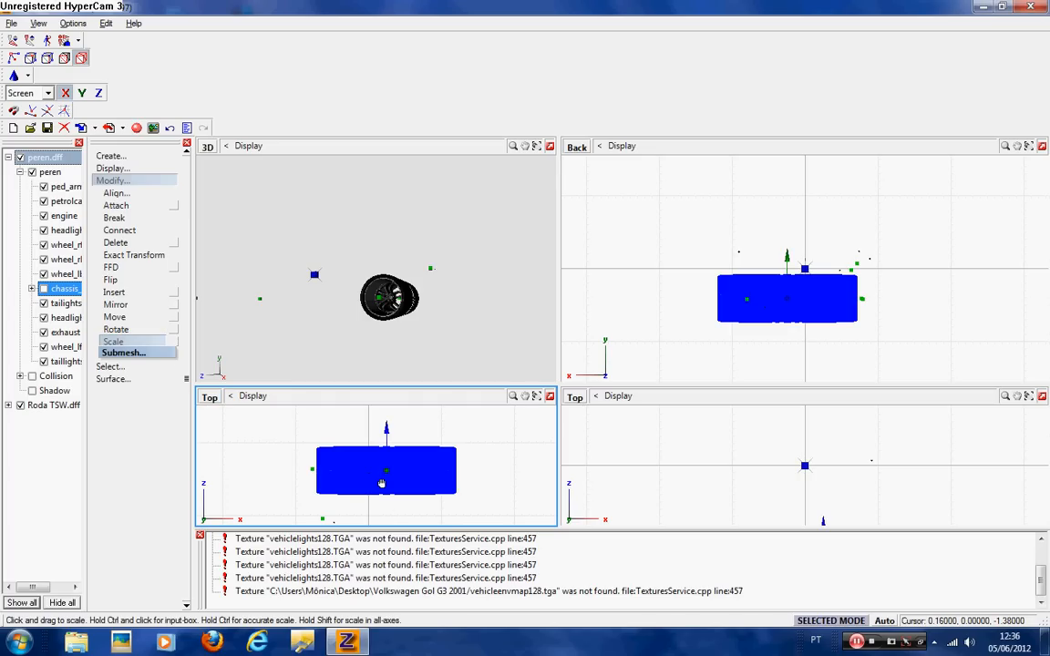
left_click_drag(382, 484, 390, 589)
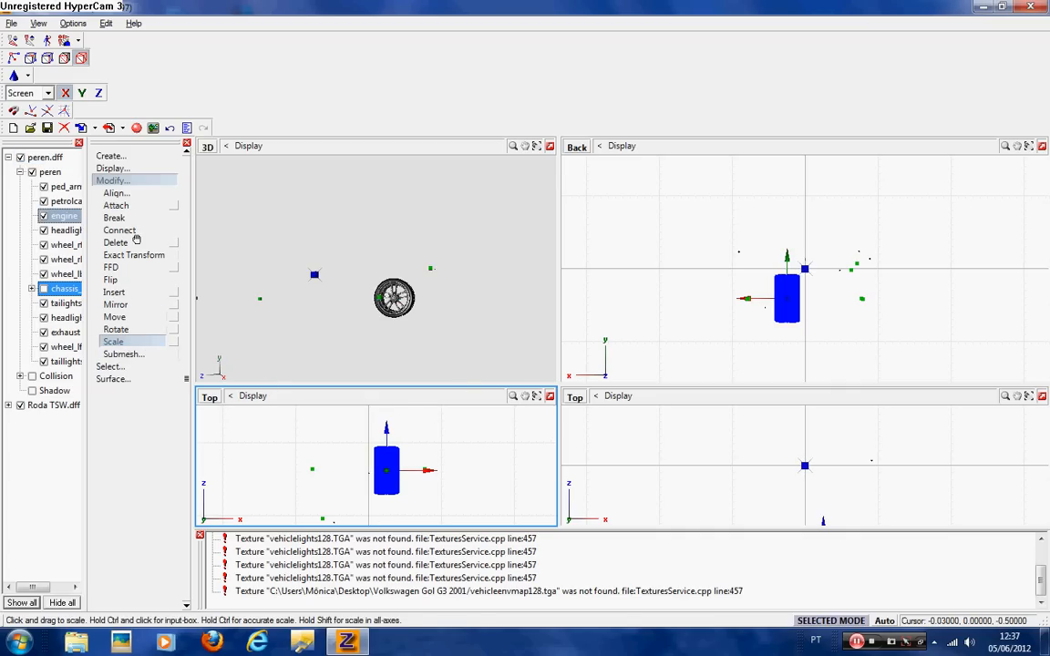
Enable the Y axis alongside X and move the narrowed TSW wheel sideways to the front wheel's green dummy point in the Top view.
left_click(130, 343)
left_click(83, 94)
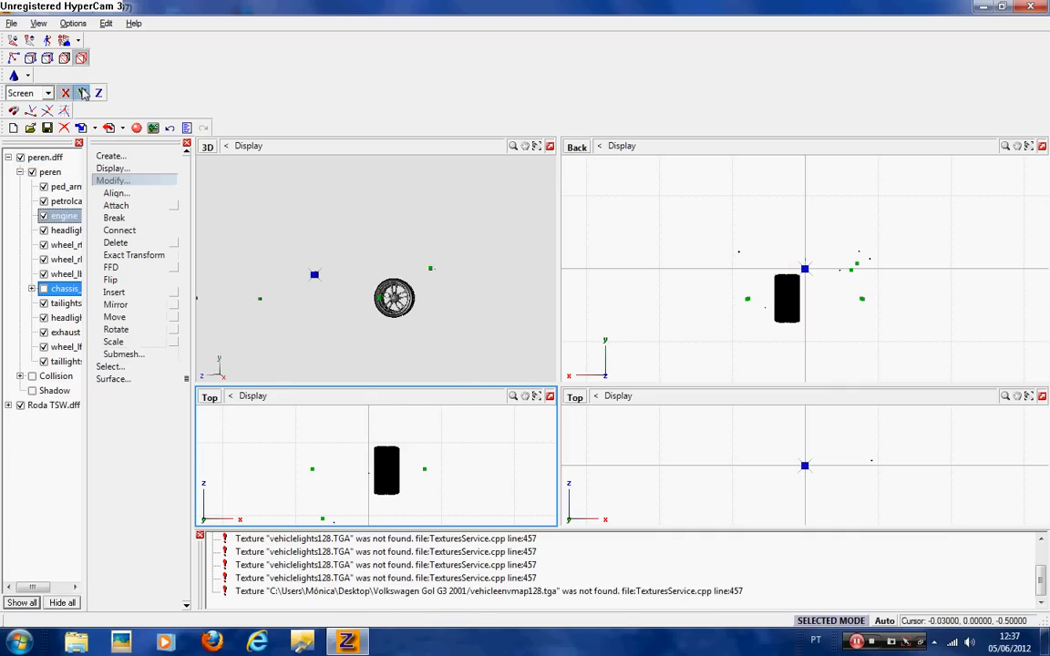
left_click(137, 317)
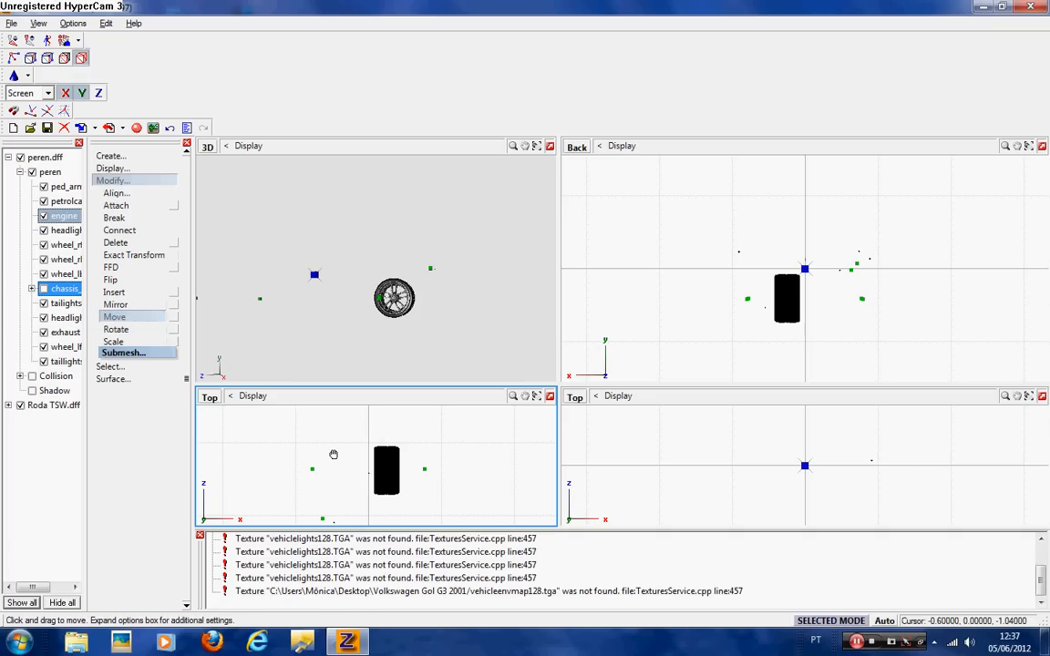
left_click(392, 472)
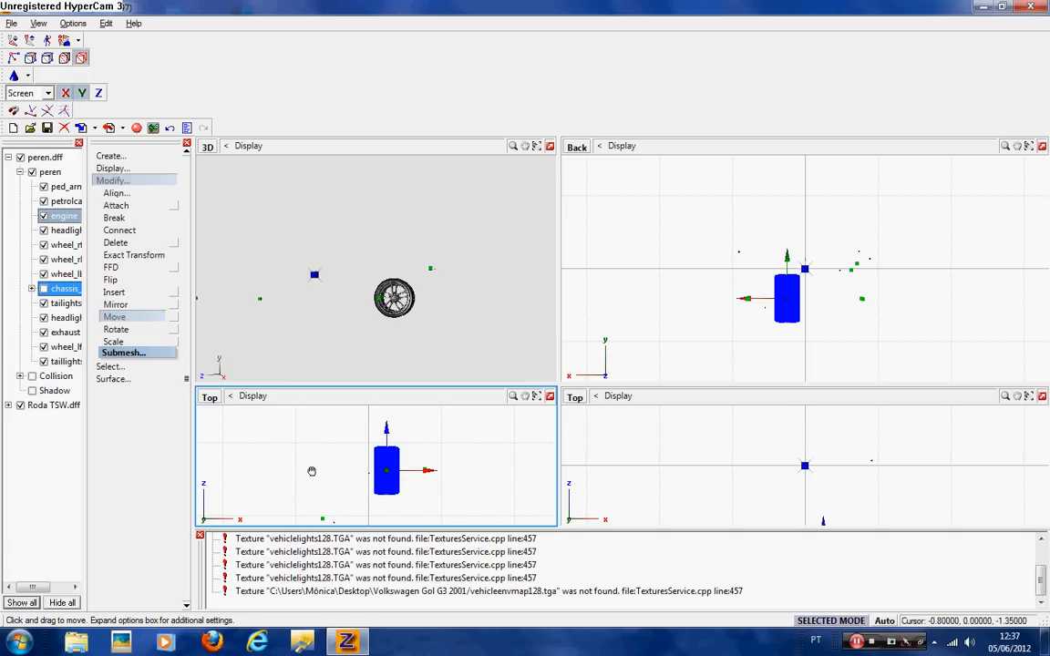
left_click_drag(392, 472, 311, 470)
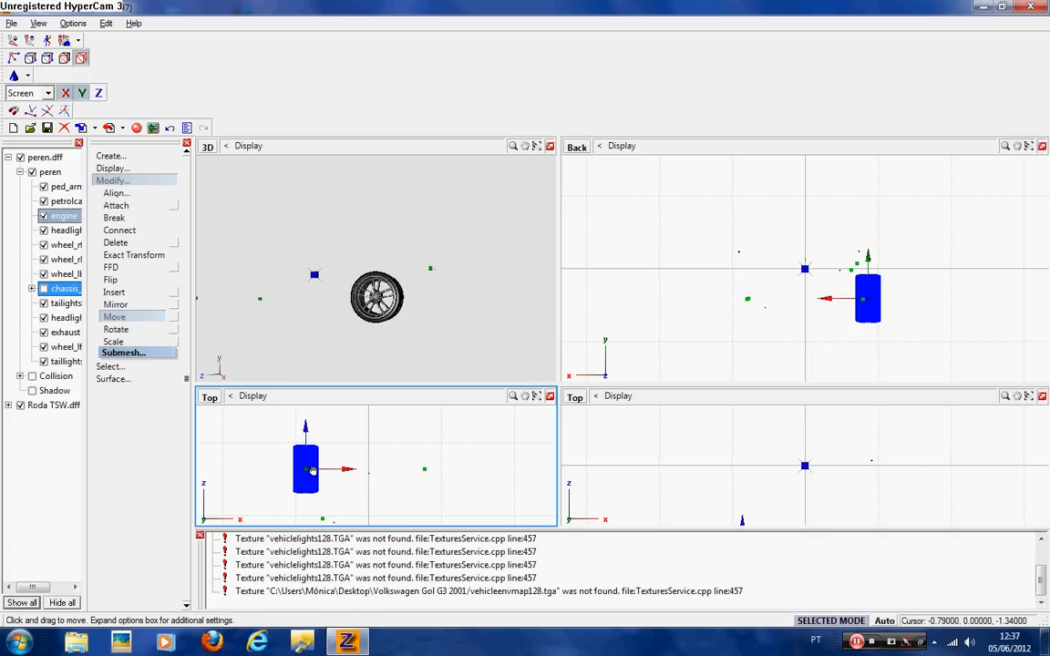
Fine-position the TSW wheel in the Top view so that it is centred widthwise on the green front-wheel dummy point.
scroll(312, 470, "up", 1)
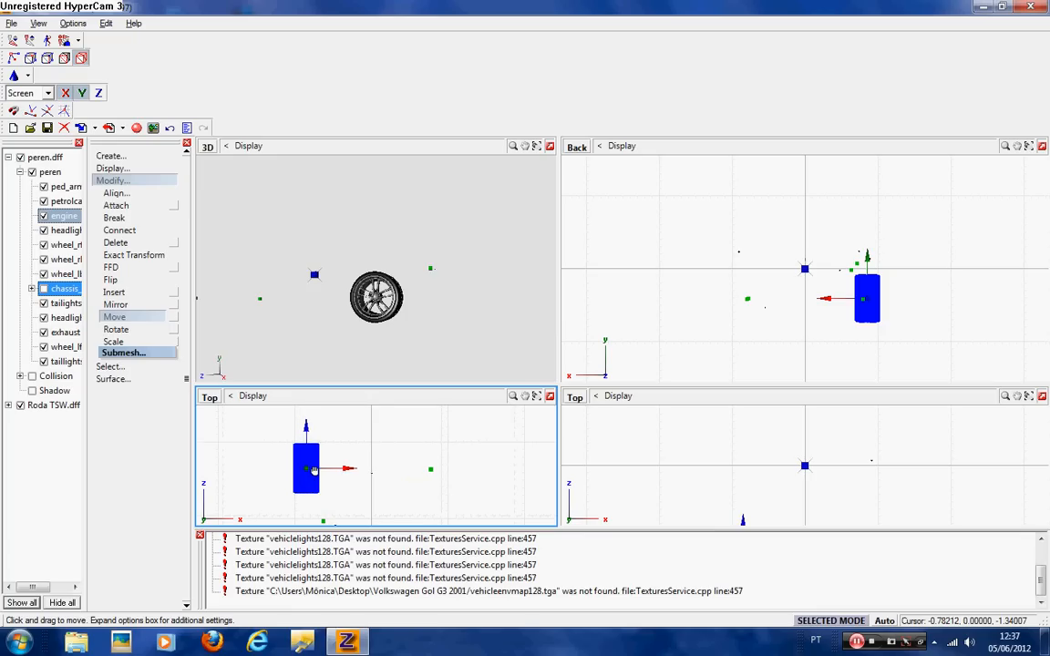
scroll(311, 471, "up", 1)
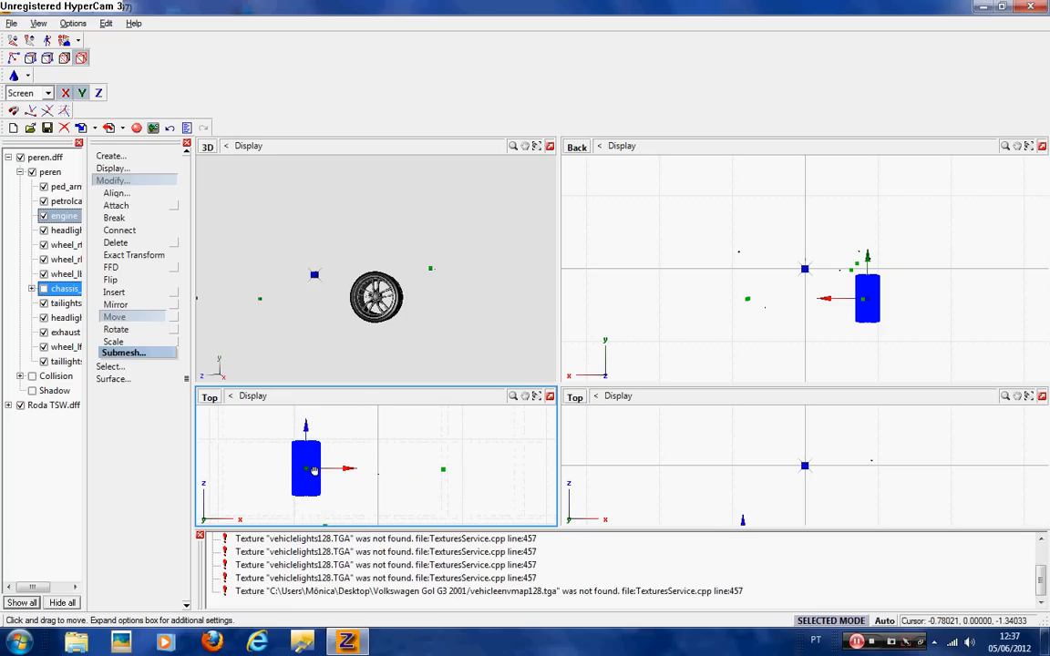
scroll(313, 470, "up", 1)
left_click_drag(315, 470, 306, 471)
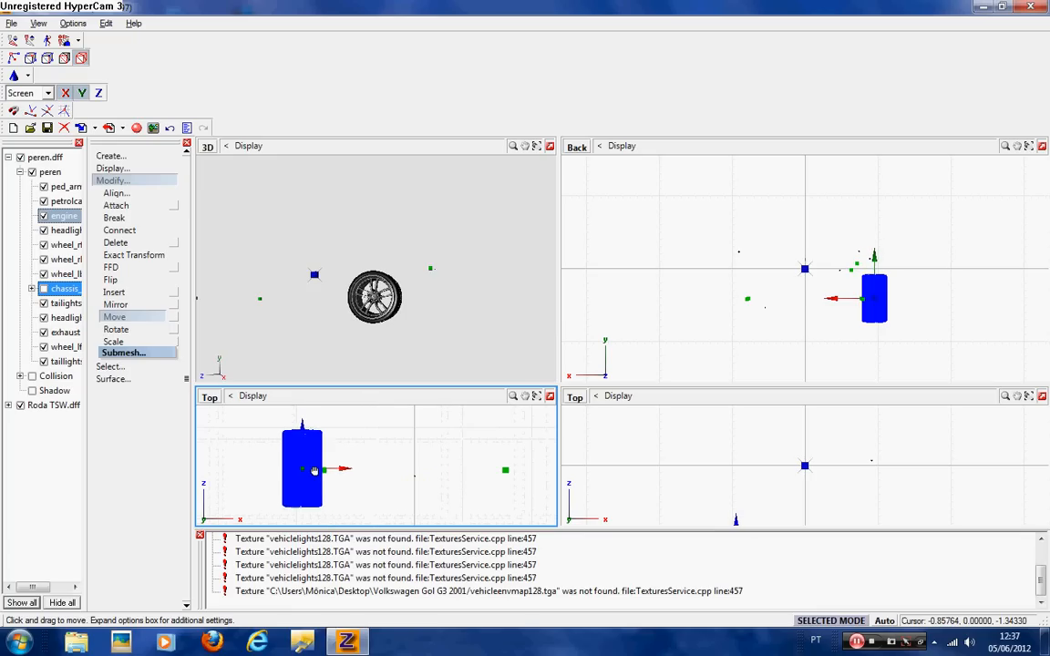
scroll(315, 470, "up", 3)
left_click_drag(390, 460, 413, 478)
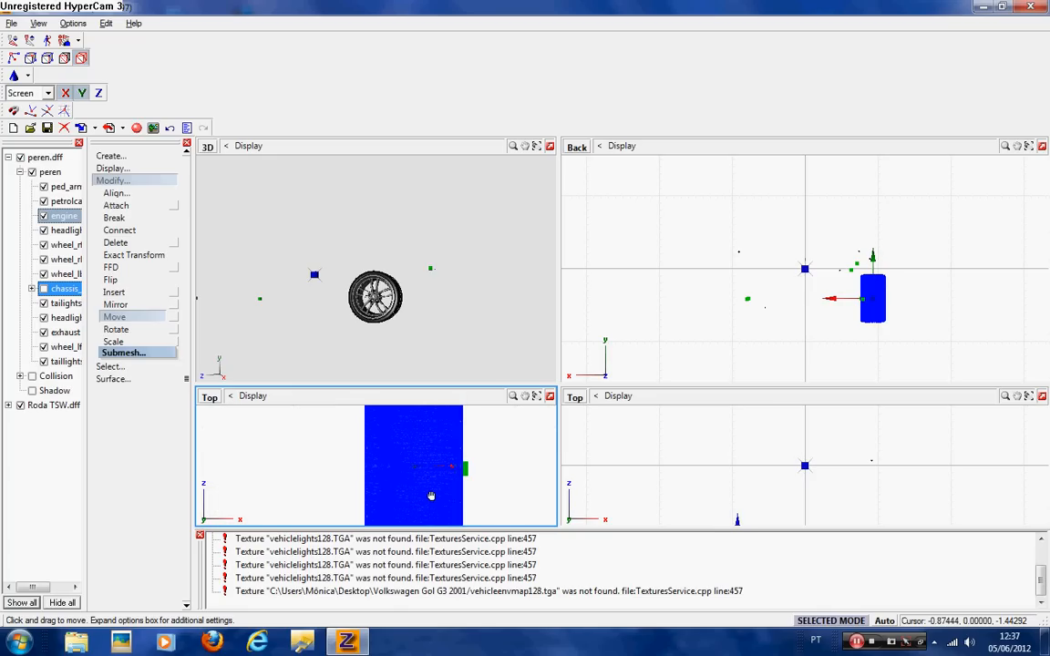
left_click_drag(431, 495, 462, 499)
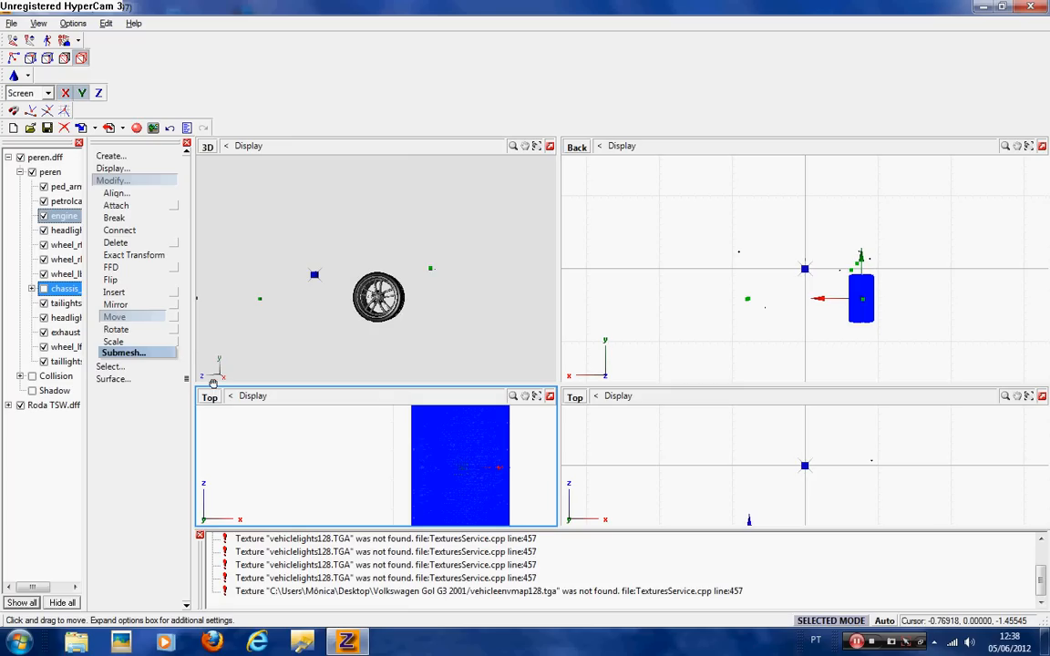
left_click_drag(213, 383, 152, 479)
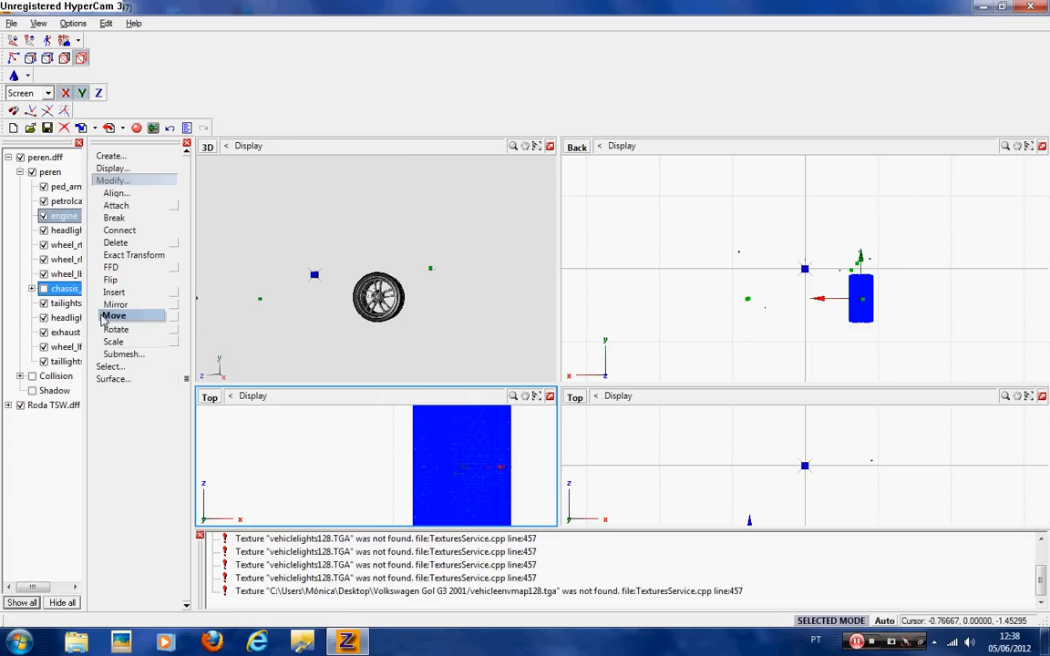
Show the chassis part again and inspect the TSW wheel's fit in the front arch in the 3D view.
left_click(56, 289)
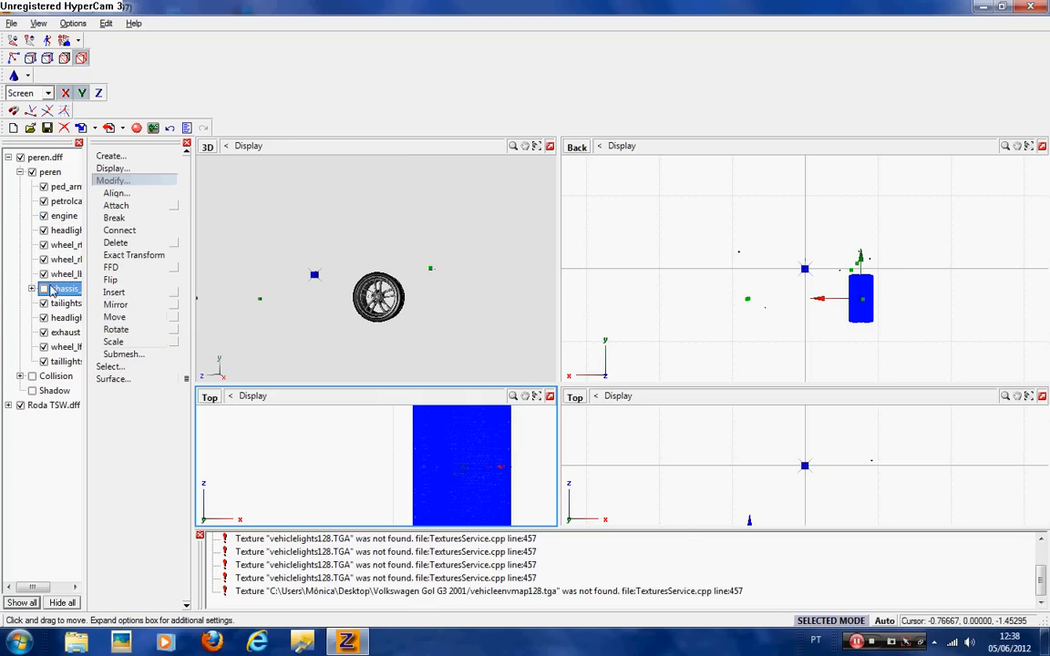
left_click(43, 289)
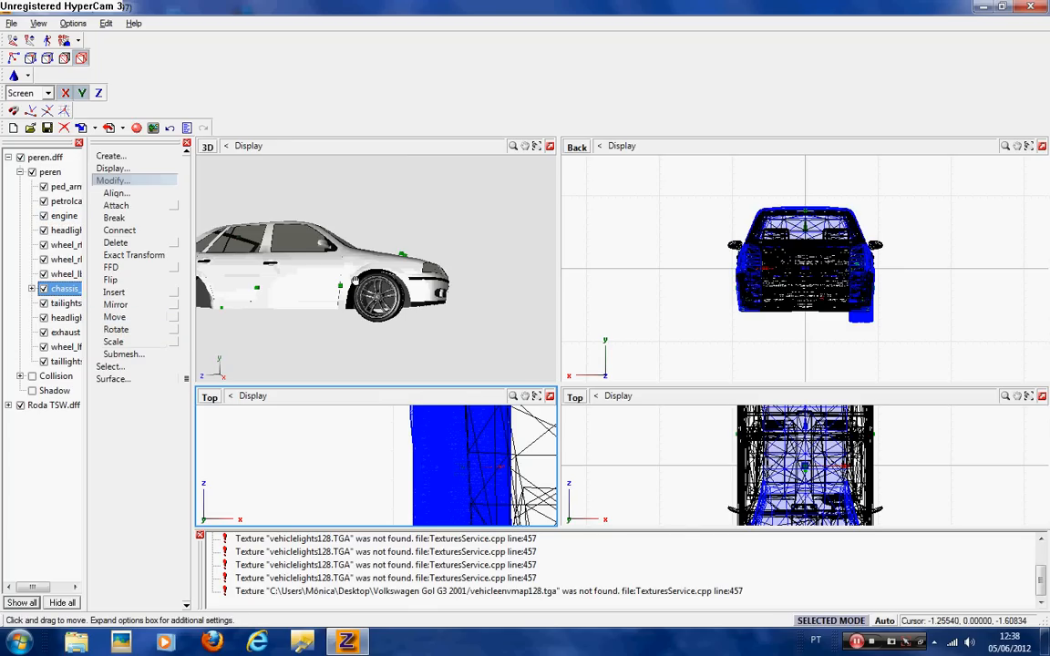
middle_click_drag(439, 279, 294, 288)
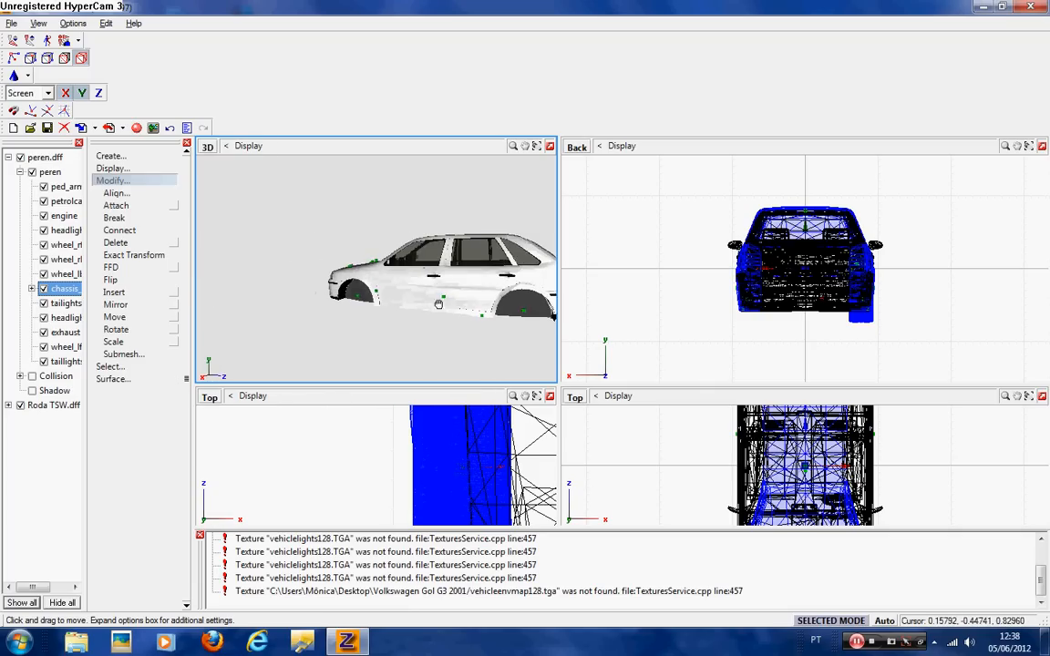
middle_click_drag(441, 300, 356, 303)
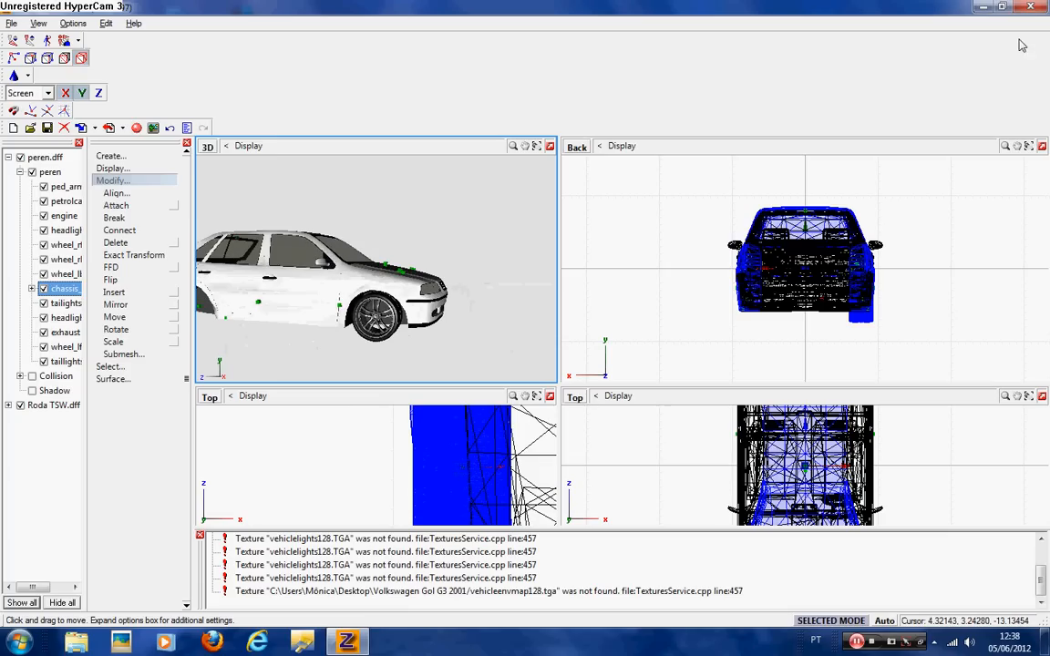
Close ZModeler2 without saving the scene, switch to TXD Workshop and open peren.txd from the Volkswagen Gol G3 2001 folder.
left_click(1030, 8)
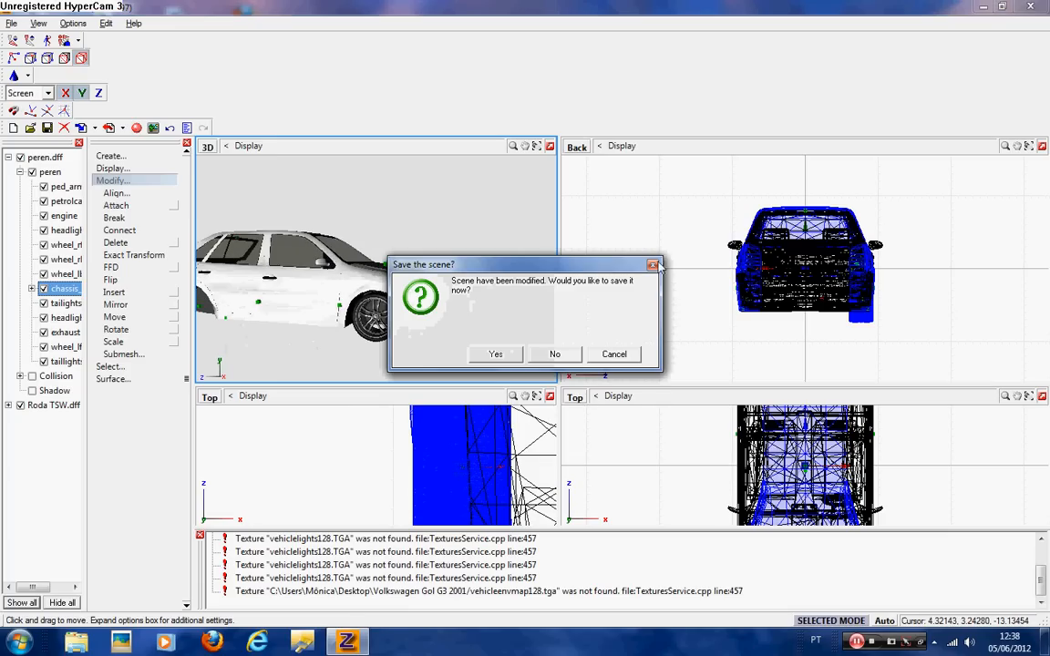
left_click(554, 354)
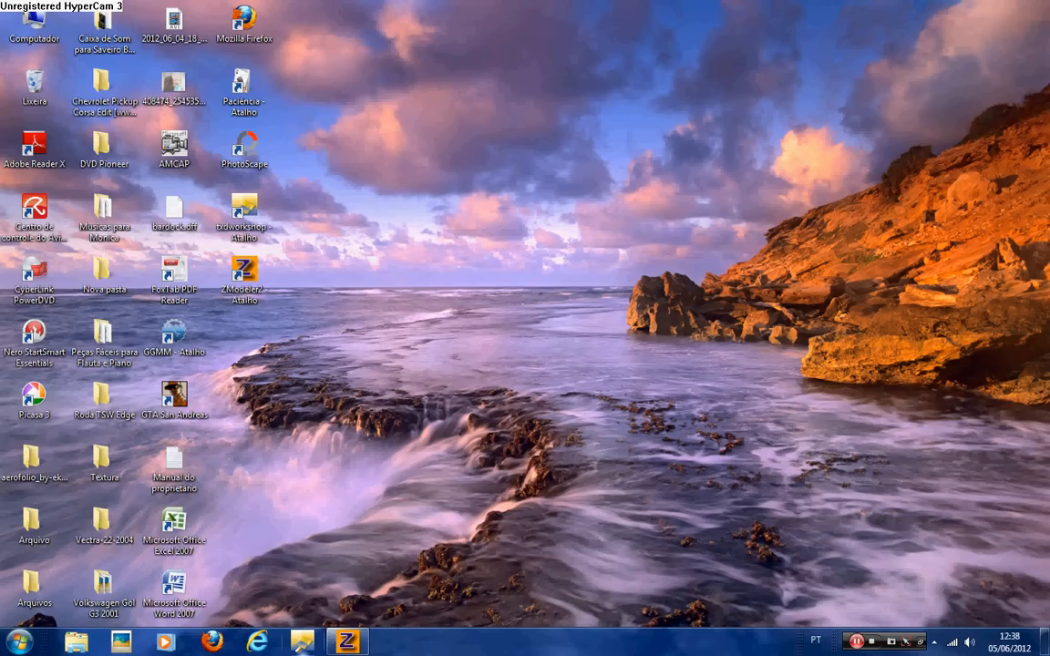
left_click(303, 642)
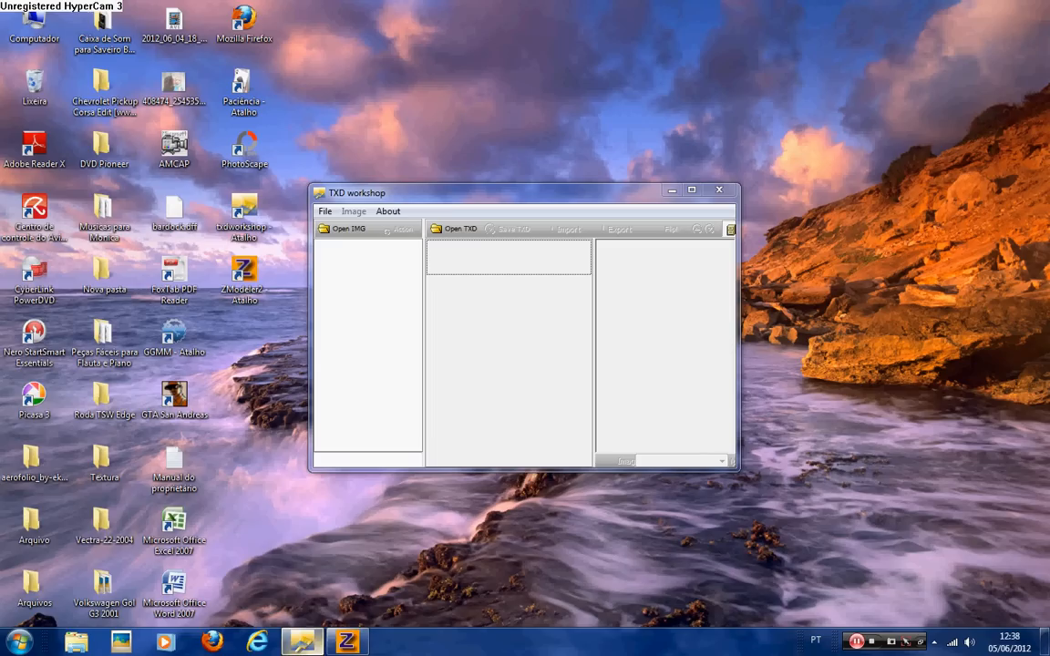
left_click(459, 229)
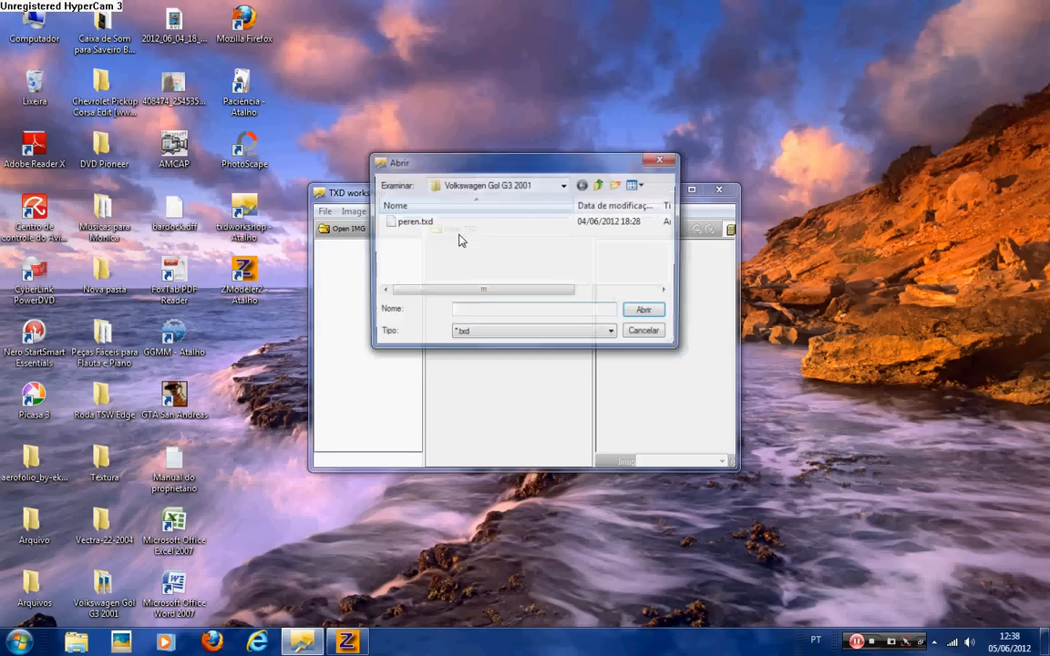
double_click(469, 224)
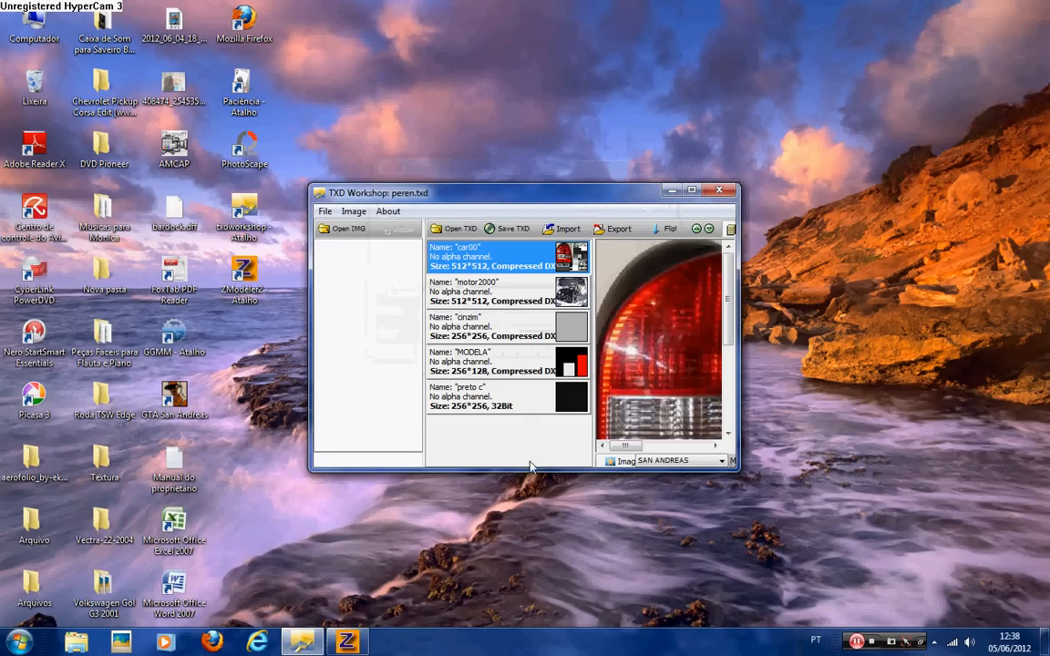
Delete the preto c, MODELA and cinzim textures from peren.txd, keeping car00 and motor2000.
left_click(530, 394)
left_click(516, 363)
left_click(517, 333)
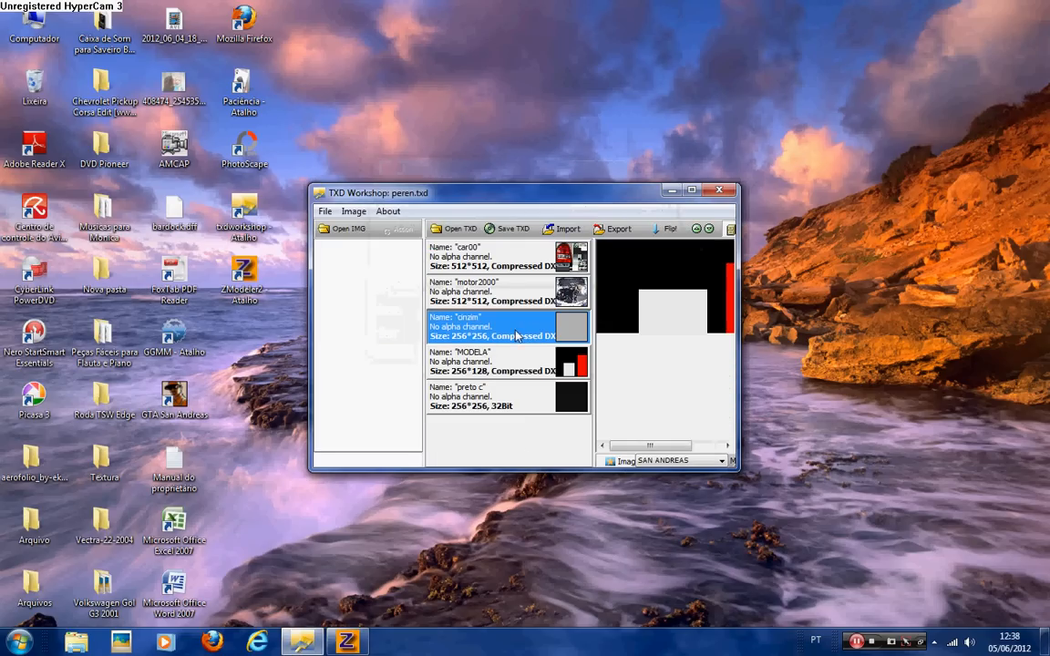
left_click(527, 399)
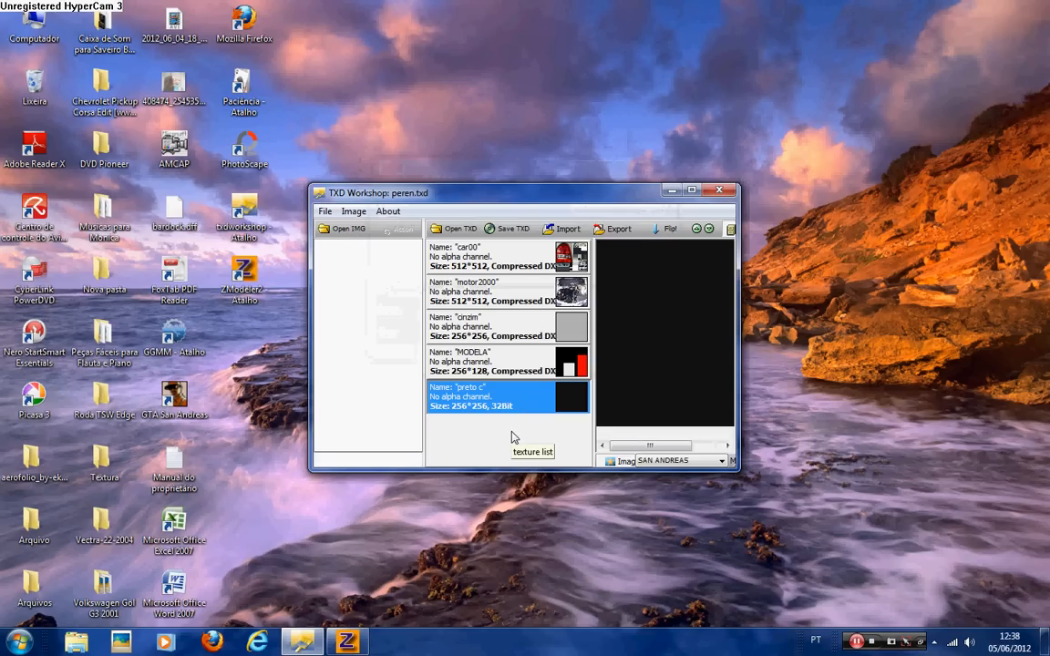
key("Up")
key("Delete")
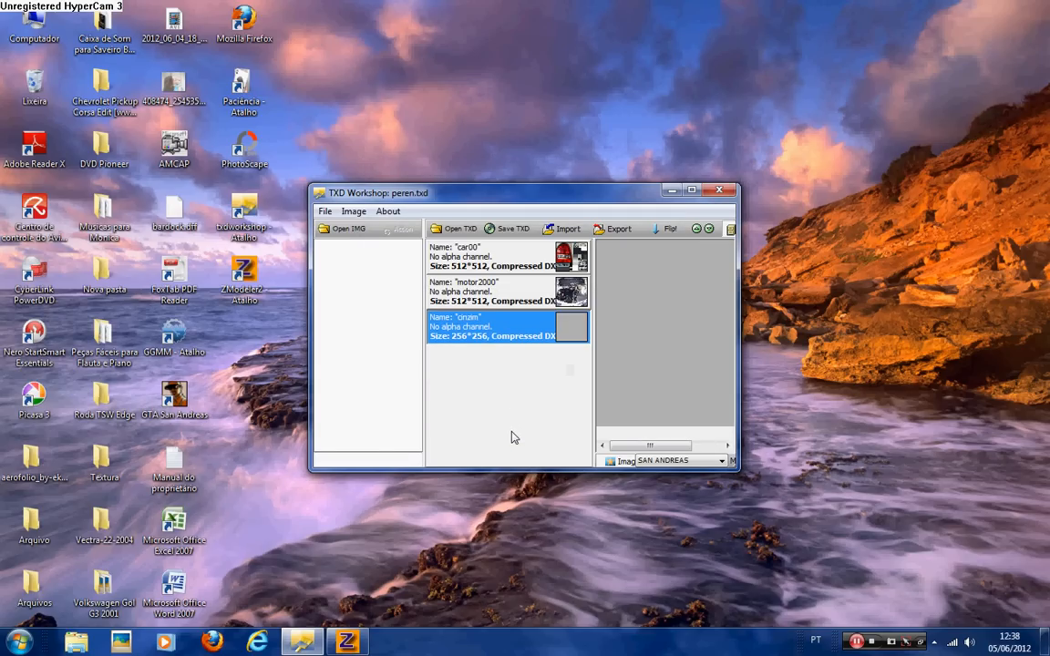
key("Delete")
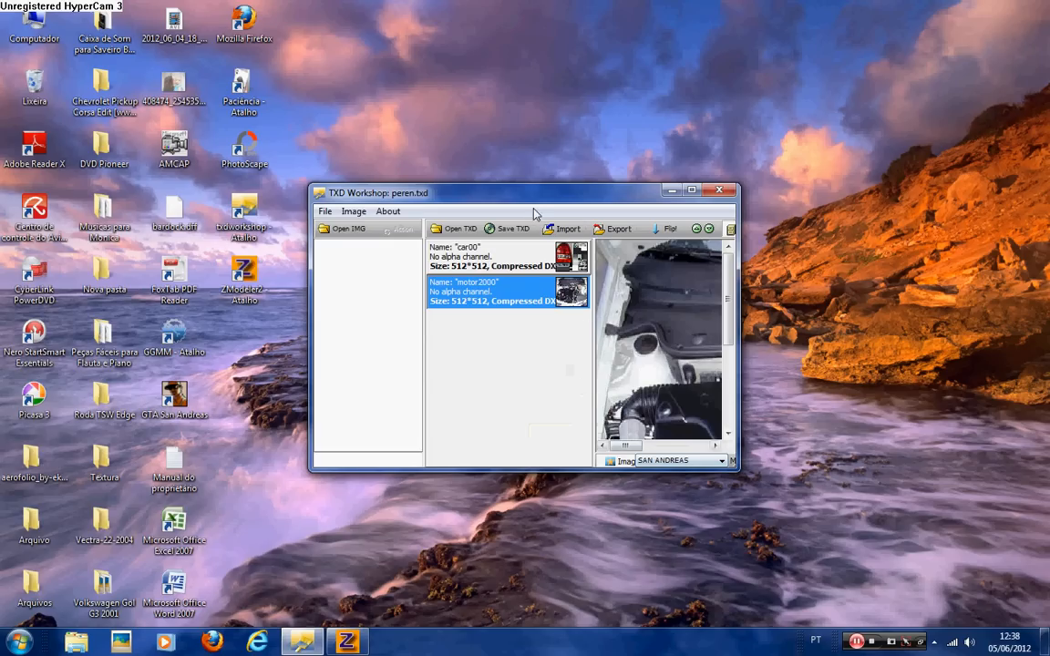
Import the cinzim image from the Tsw folder in Documents > mods > Roda TSW into the selected motor2000 texture.
left_click(564, 230)
left_click(563, 185)
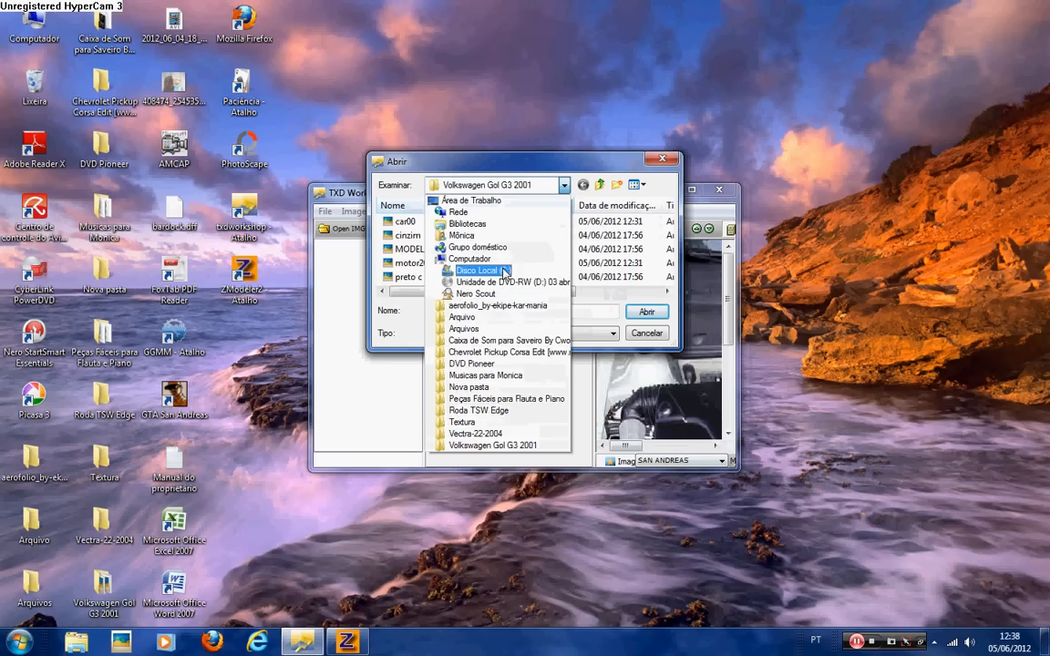
left_click(476, 223)
double_click(484, 226)
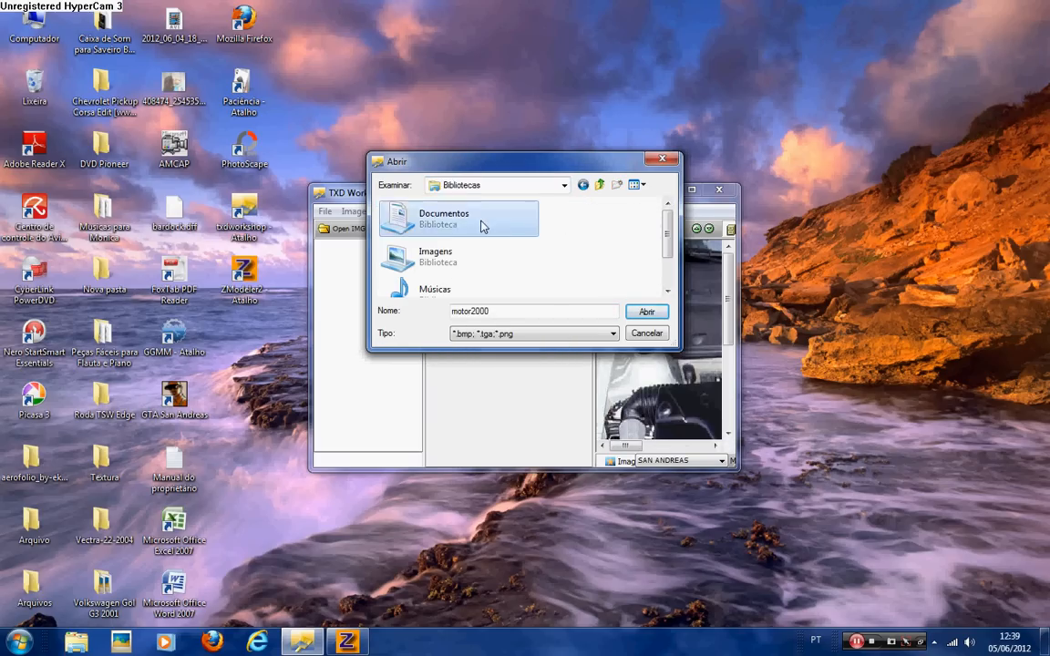
scroll(551, 269, "down", 6)
scroll(567, 271, "down", 3)
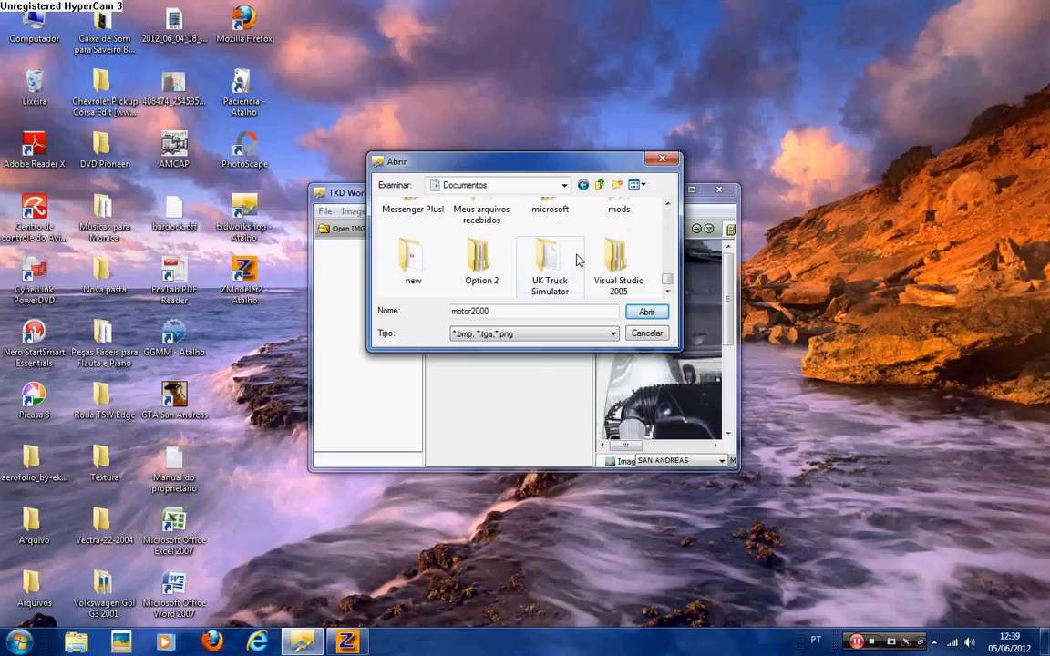
double_click(619, 205)
scroll(557, 248, "down", 3)
scroll(551, 251, "down", 5)
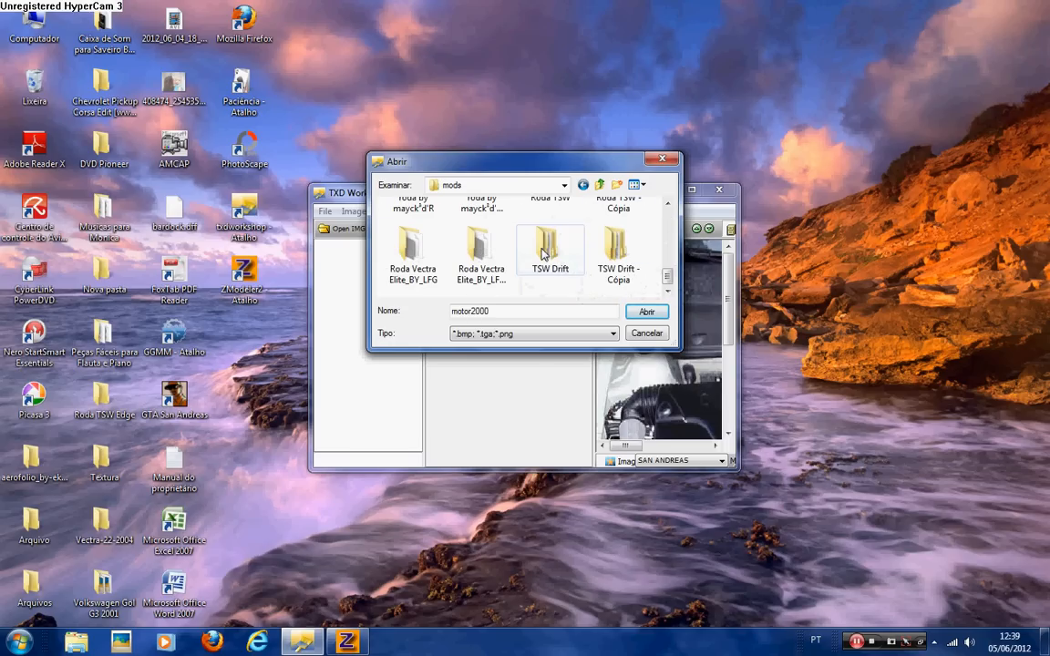
scroll(550, 245, "up", 1)
double_click(551, 234)
left_click(419, 228)
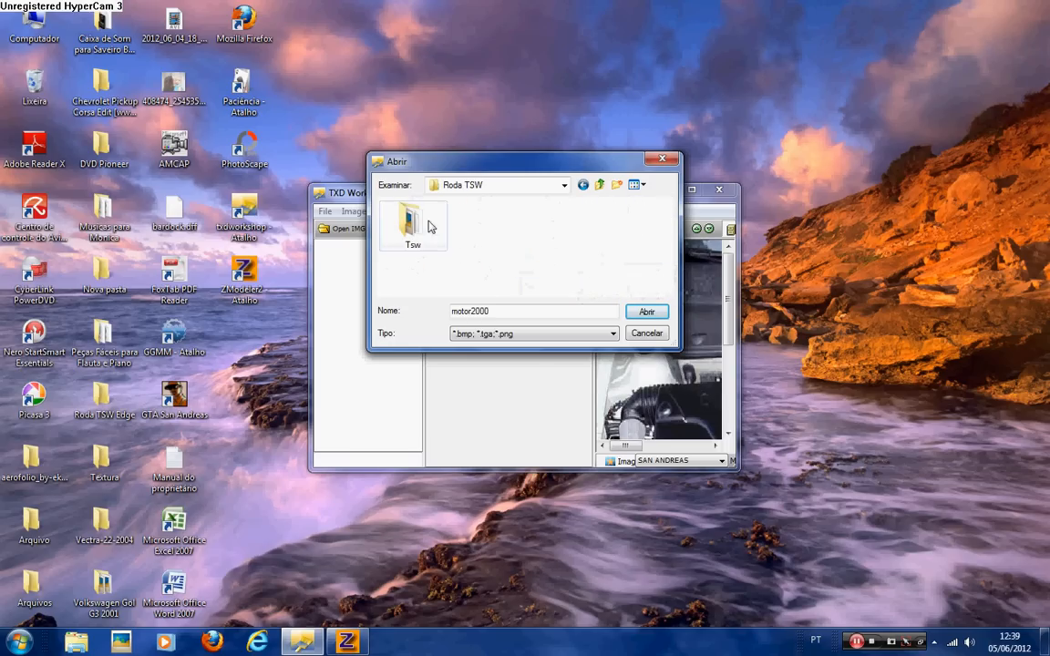
double_click(422, 231)
left_click(411, 219)
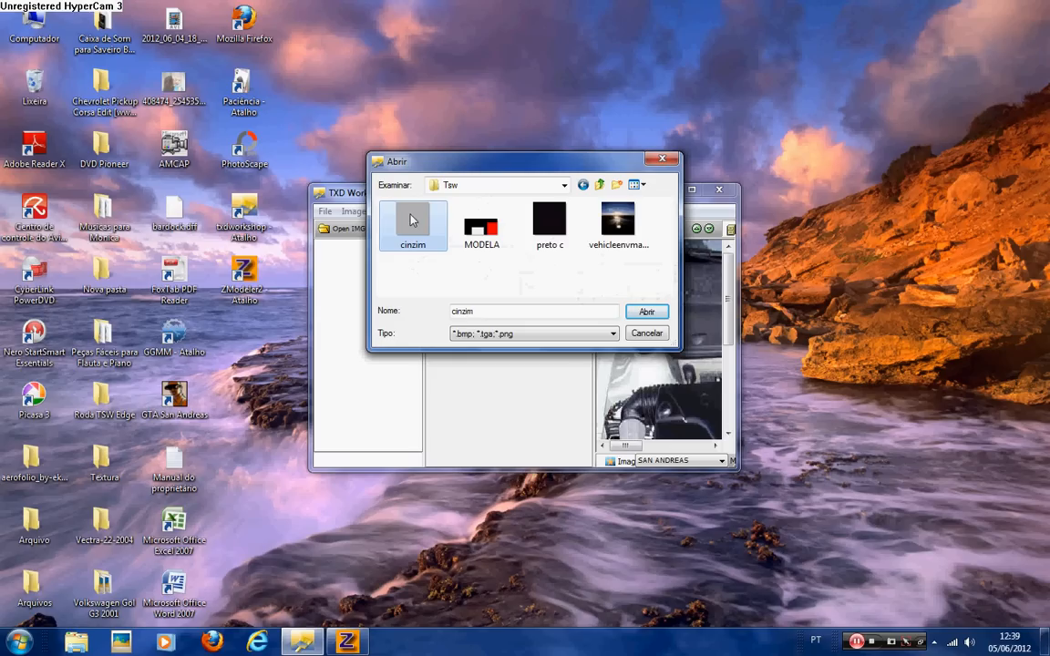
double_click(460, 311)
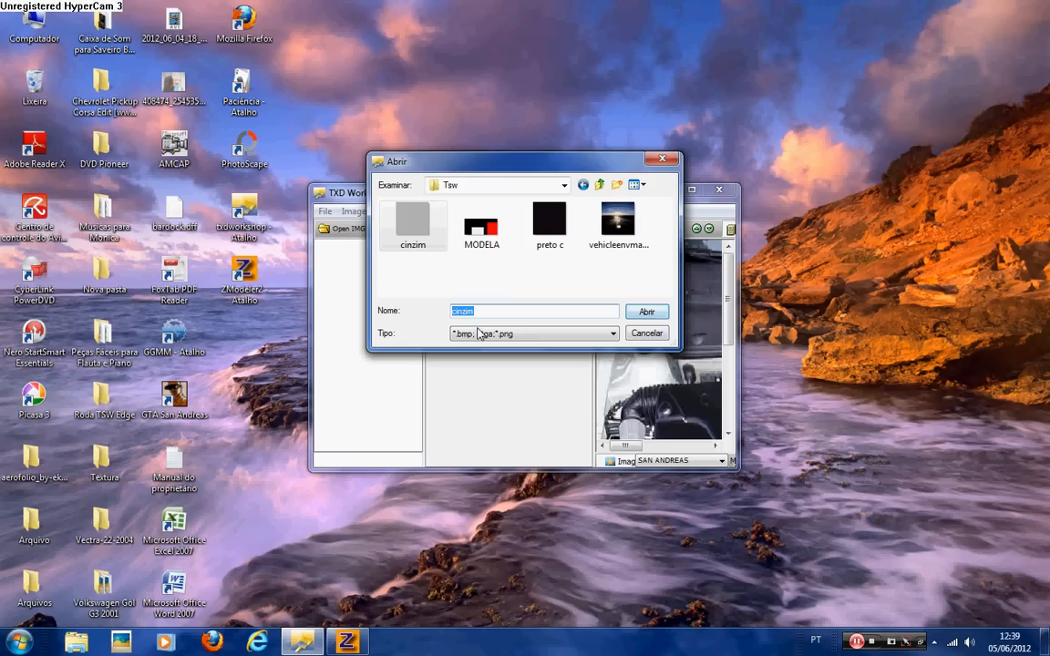
left_click(636, 319)
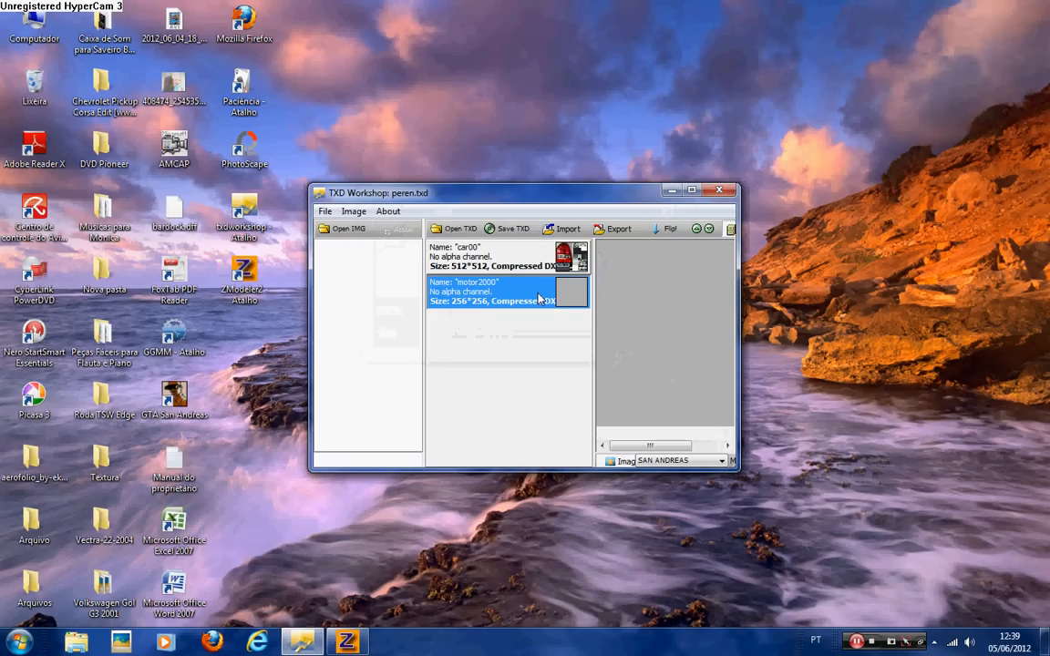
Restore the motor2000 texture by importing the motor2000 image from the Volkswagen Gol G3 2001 folder.
left_click(564, 230)
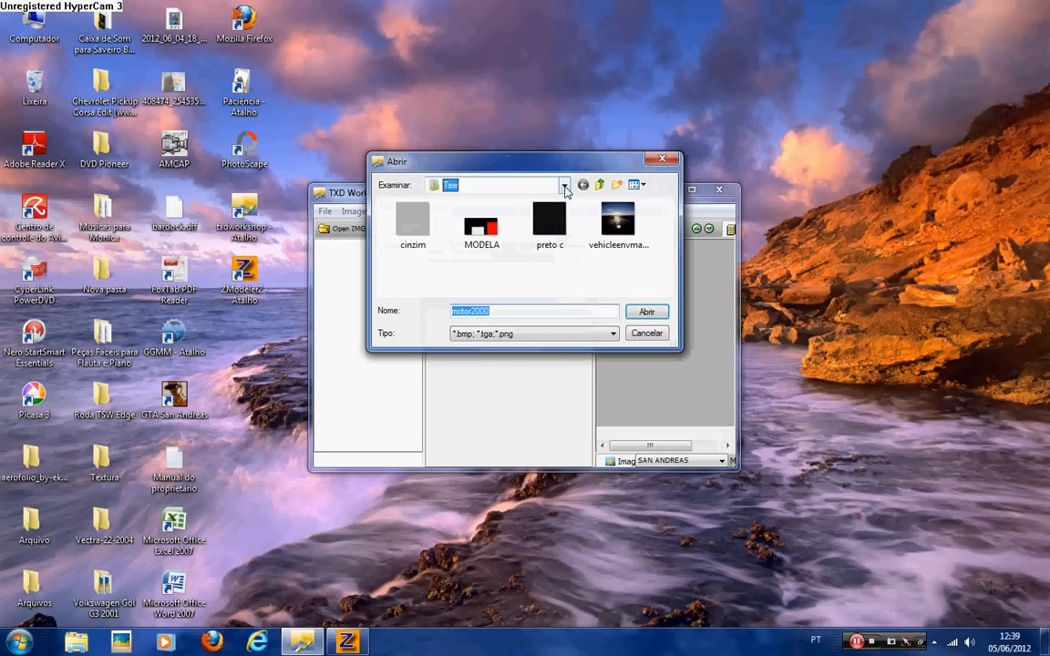
left_click(511, 185)
left_click(493, 491)
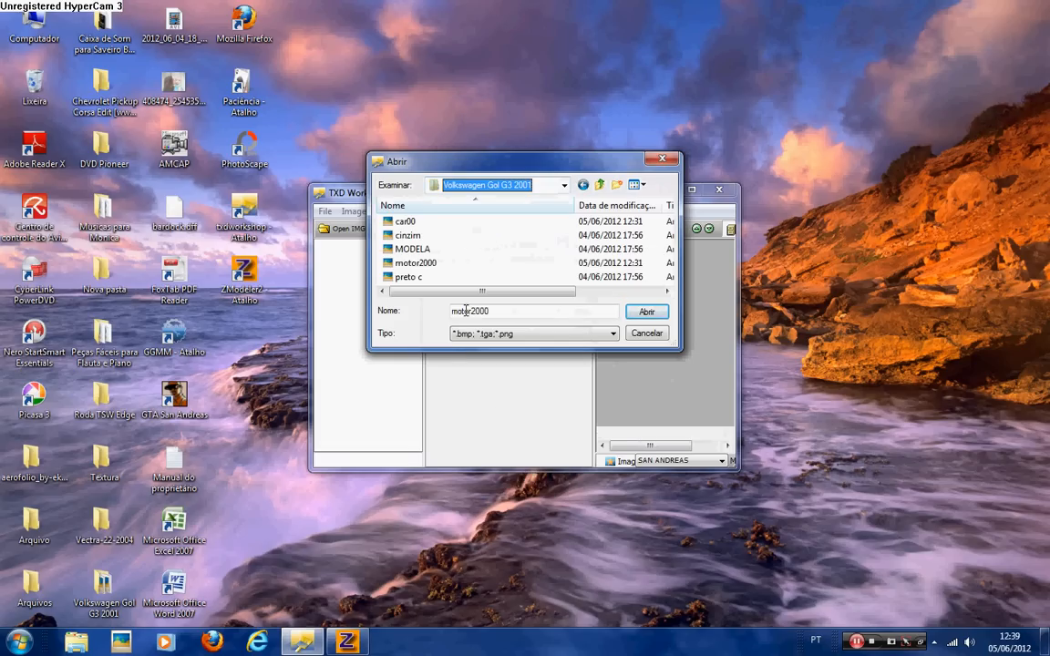
double_click(452, 264)
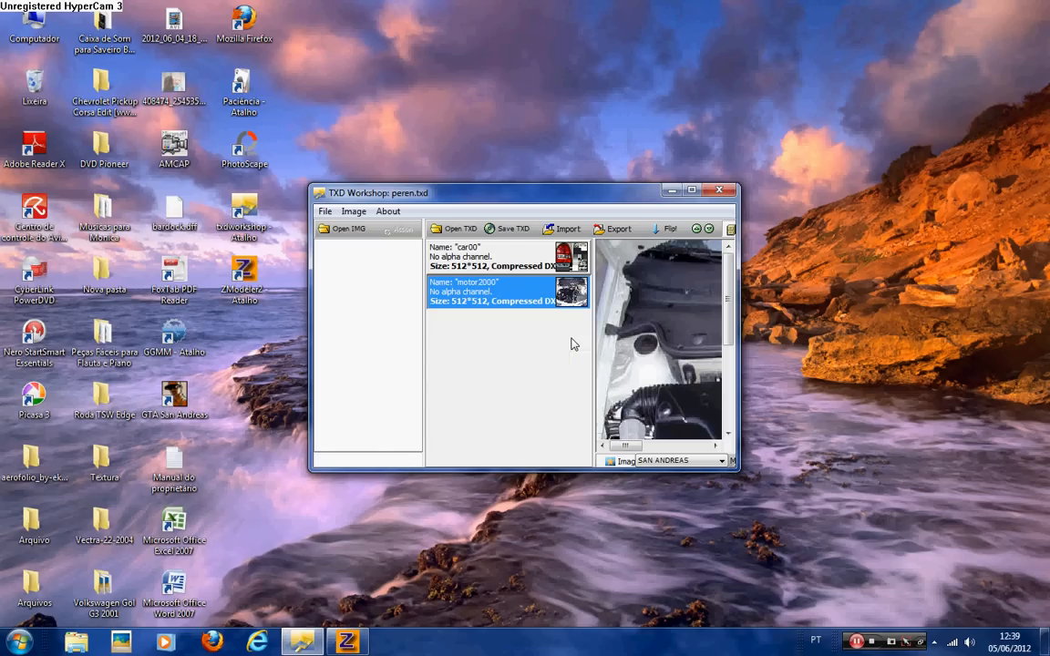
Add three new 32 BPP images to the peren.txd texture list and select the first of them.
right_click(574, 343)
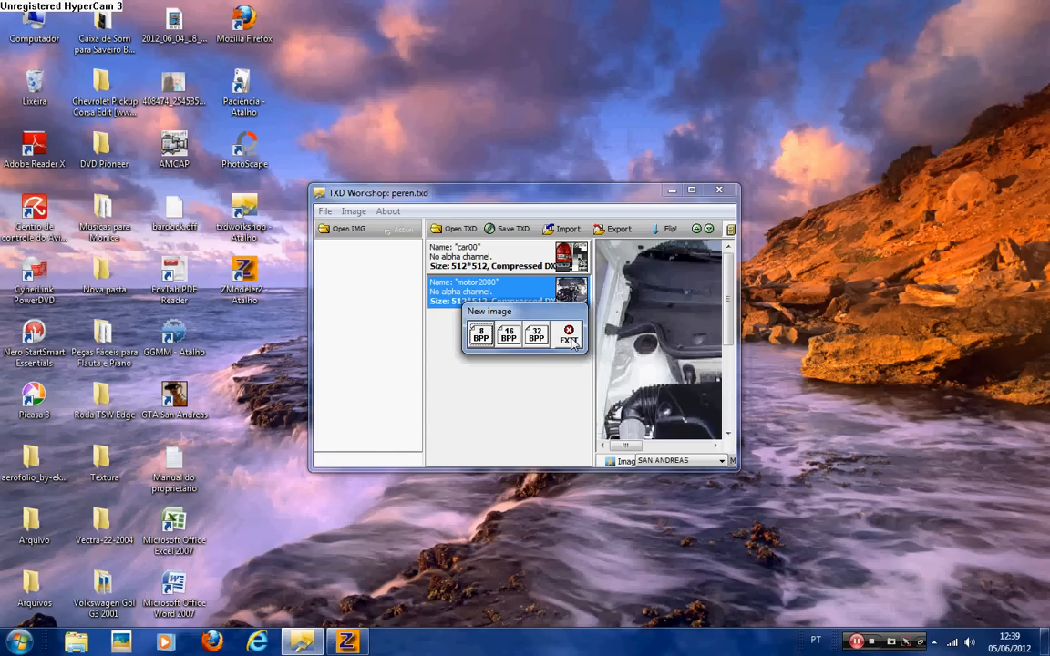
key("Right")
key("Right")
left_click(543, 338)
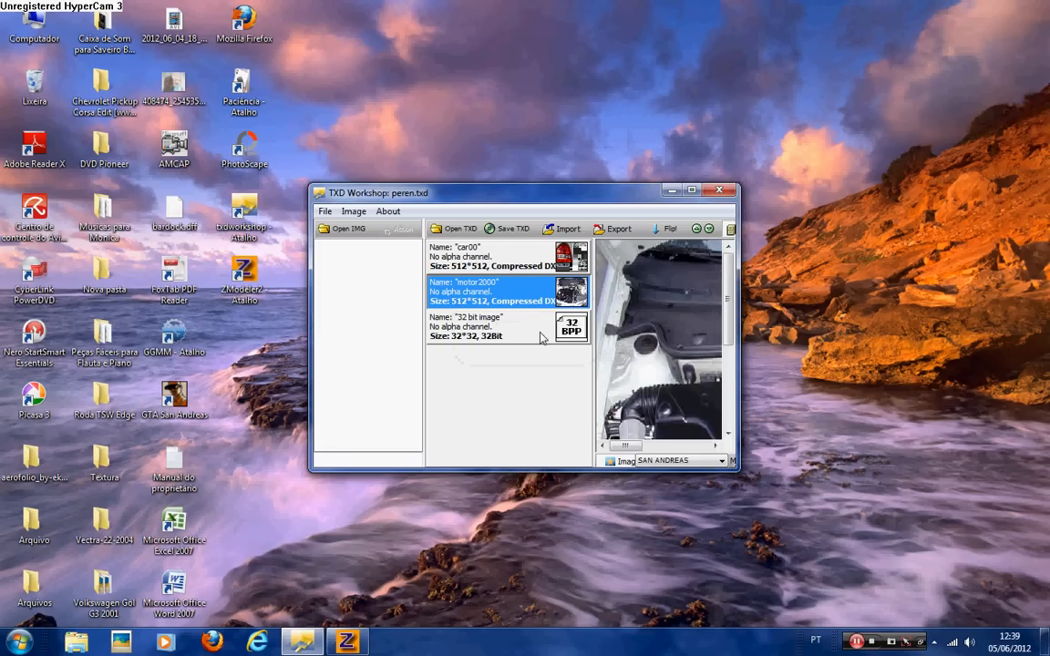
key("Insert")
left_click(540, 339)
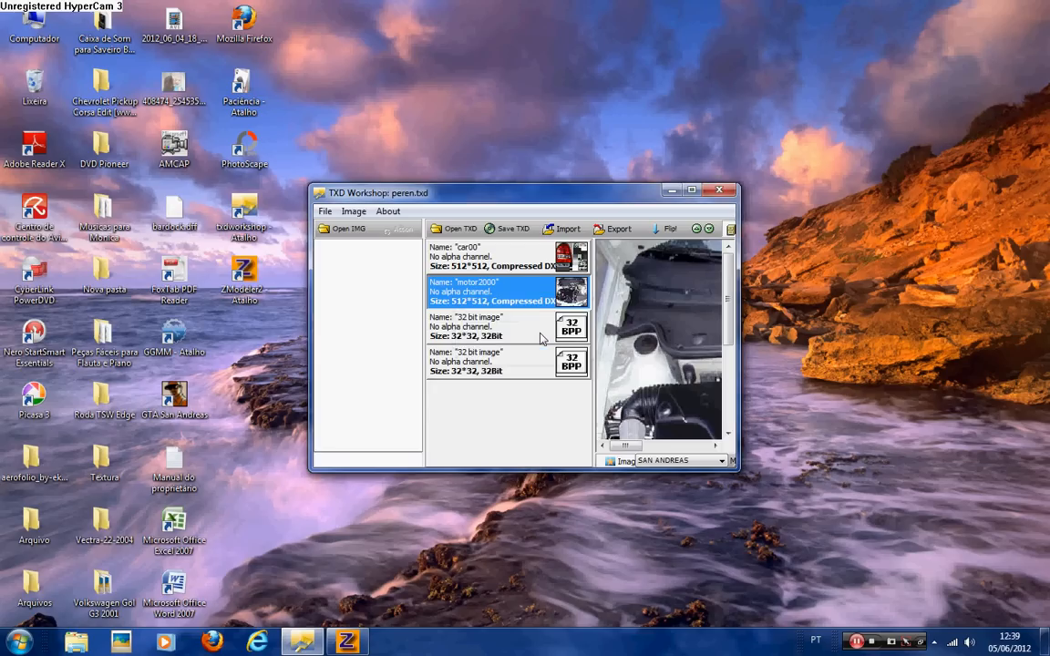
key("Insert")
left_click(542, 339)
left_click(540, 339)
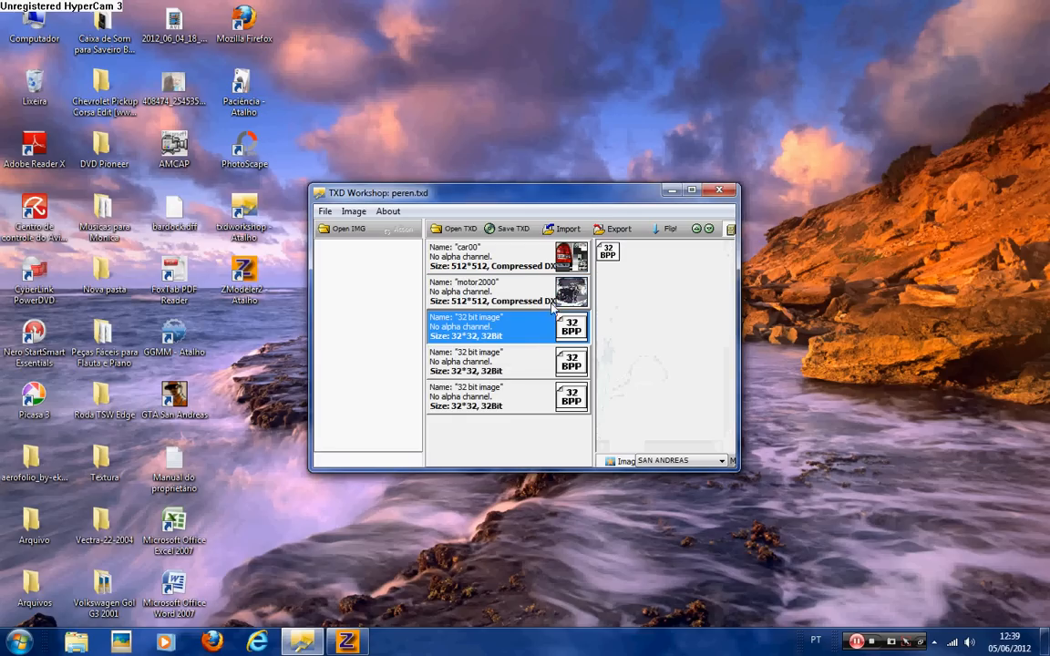
left_click(302, 641)
left_click(348, 641)
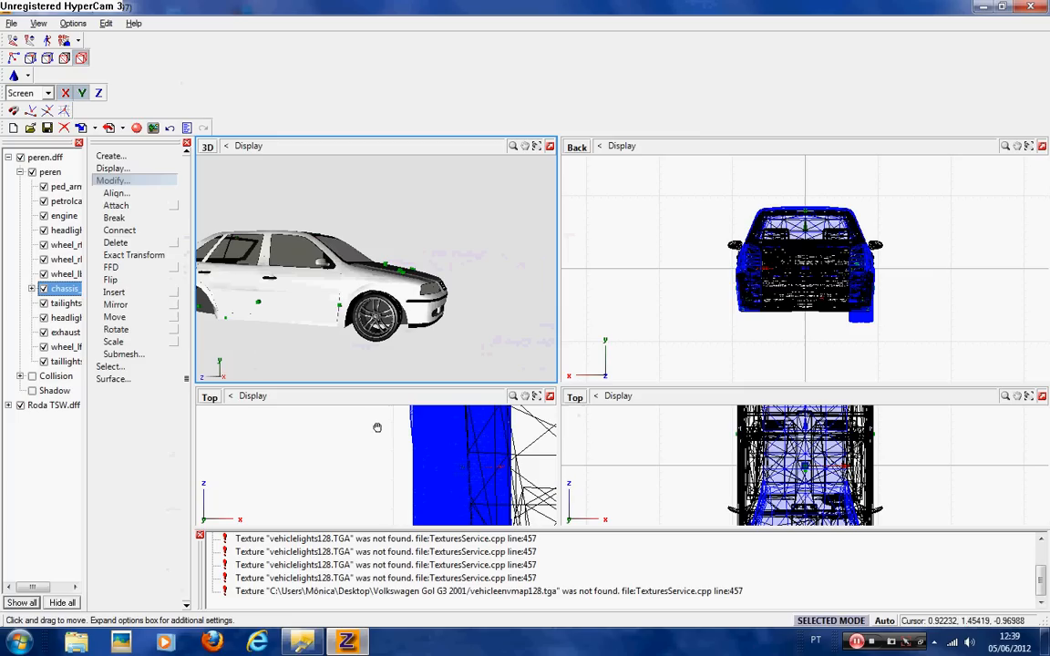
left_click(269, 644)
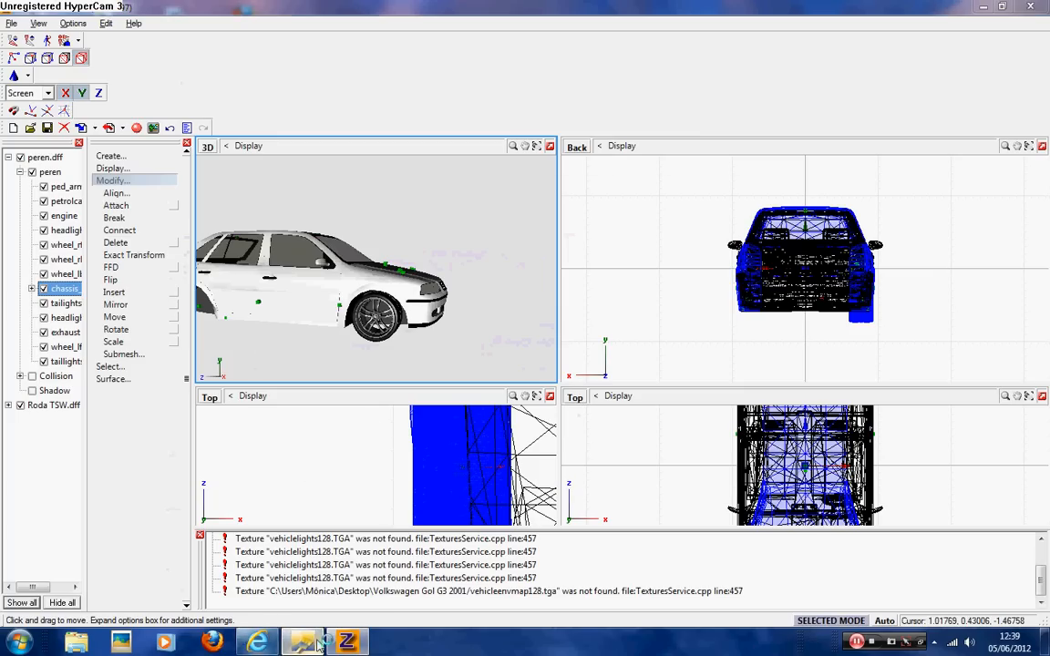
left_click(301, 643)
left_click(267, 641)
right_click(268, 641)
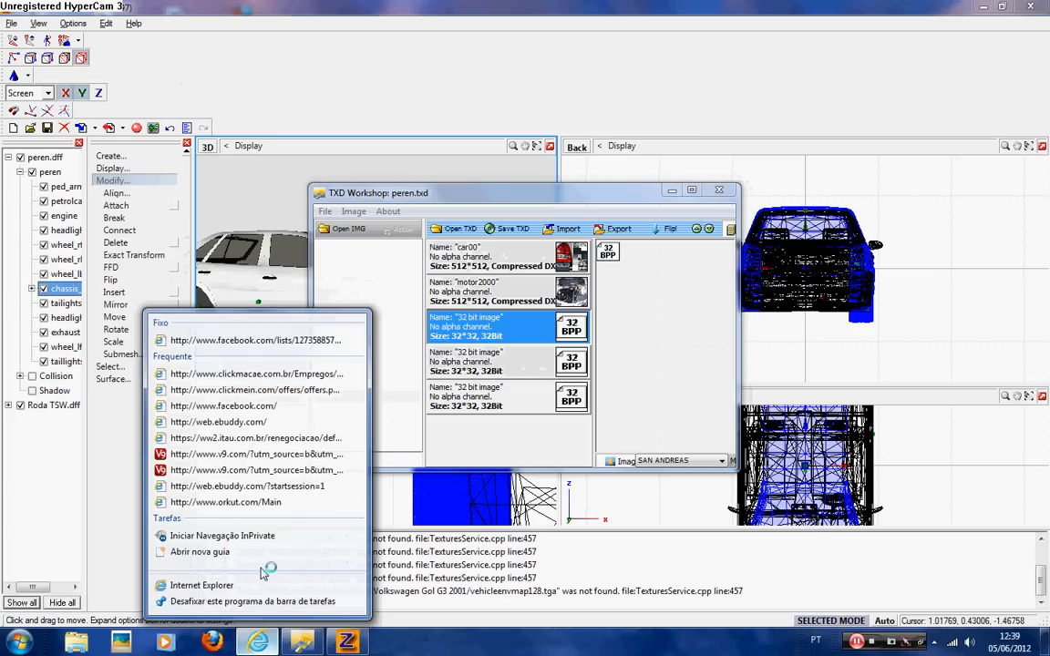
left_click(404, 633)
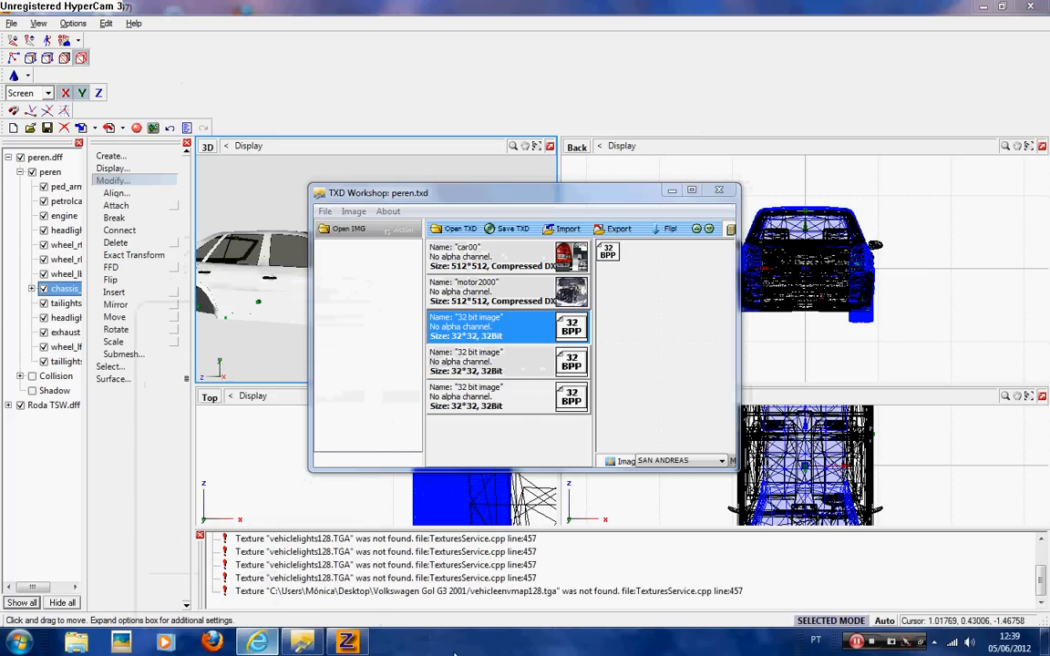
Import the cinzim image from Documents > mods > Roda TSW > Tsw into the first blank 32-bit image, copying its file name.
left_click(564, 230)
left_click(510, 185)
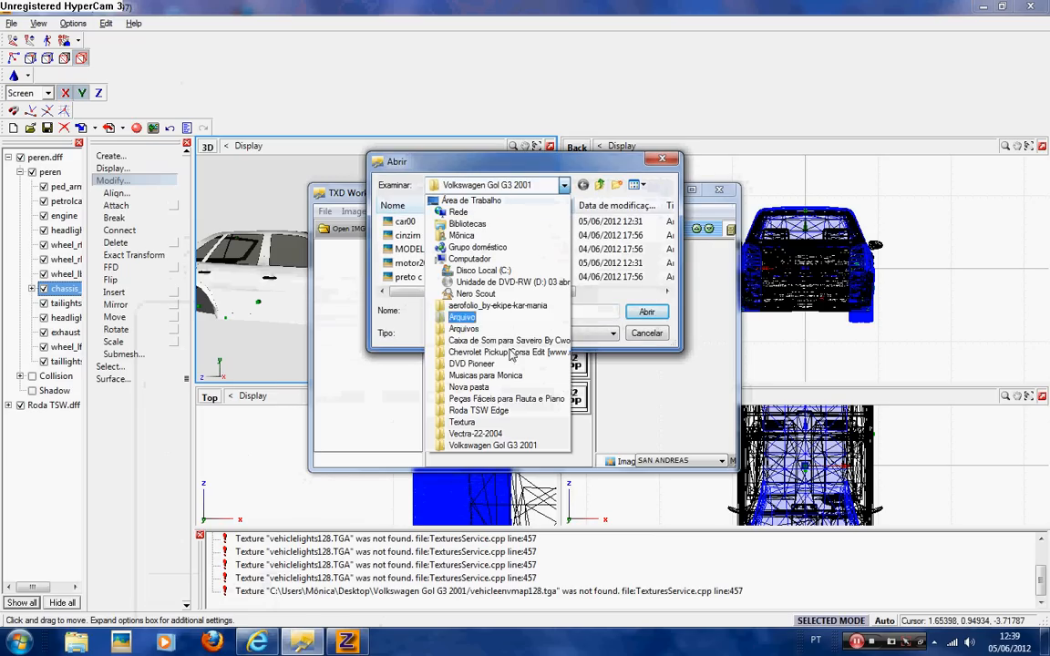
left_click(467, 224)
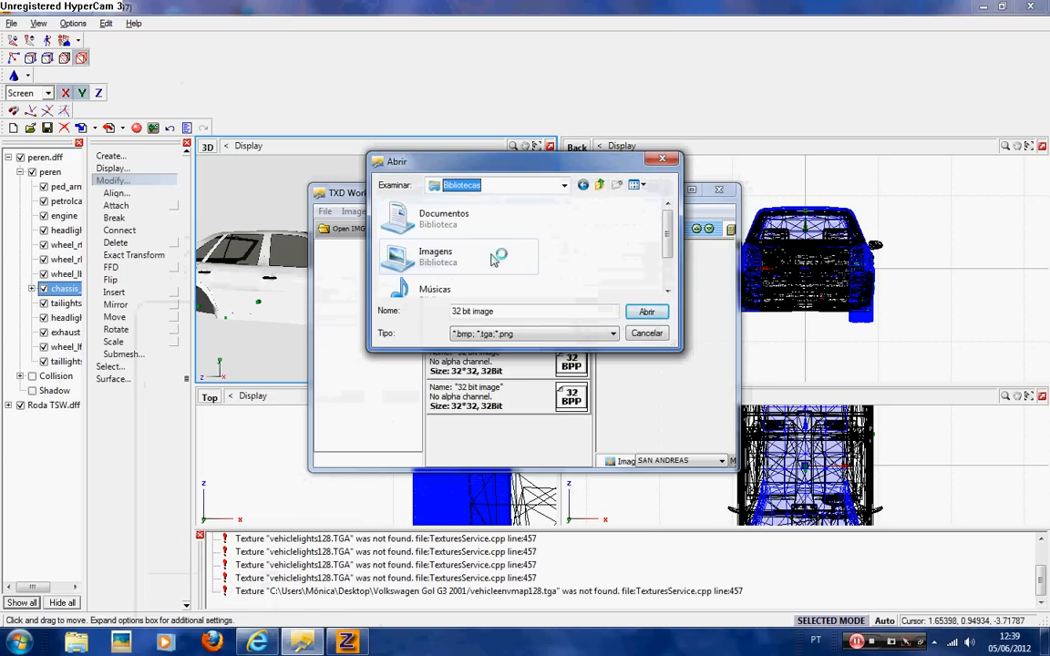
double_click(474, 206)
scroll(562, 226, "down", 8)
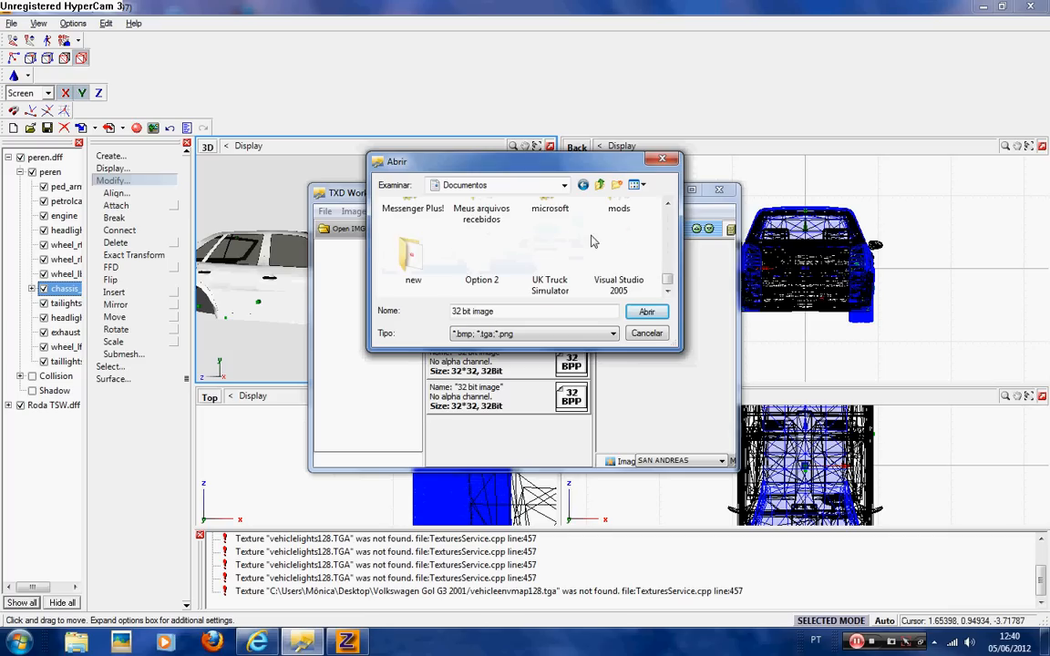
double_click(613, 205)
scroll(556, 251, "down", 6)
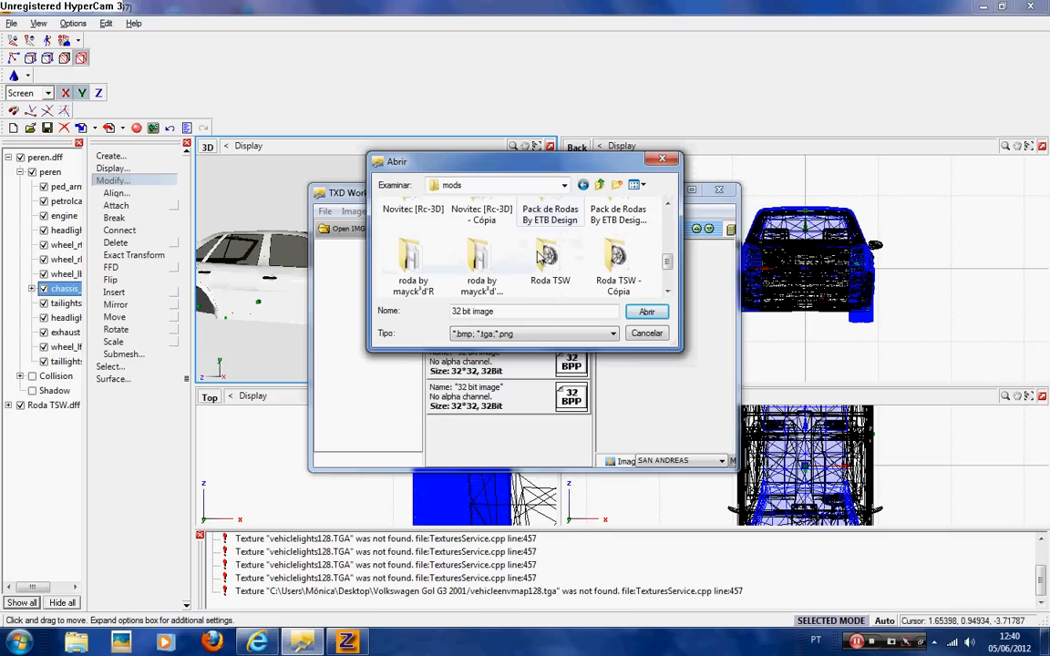
double_click(553, 257)
double_click(419, 226)
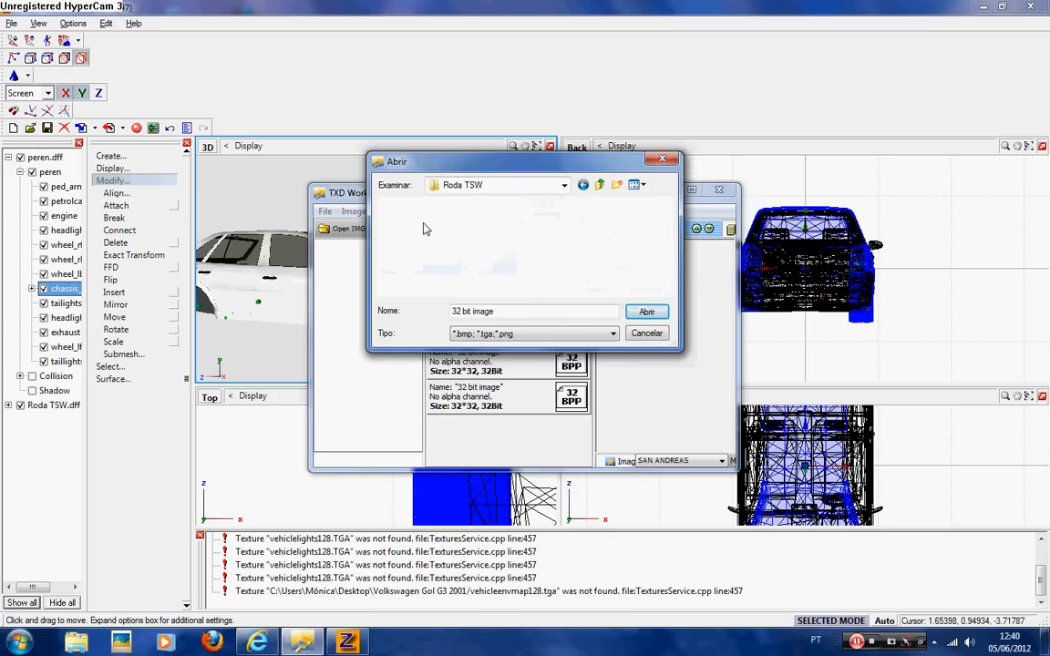
left_click(443, 242)
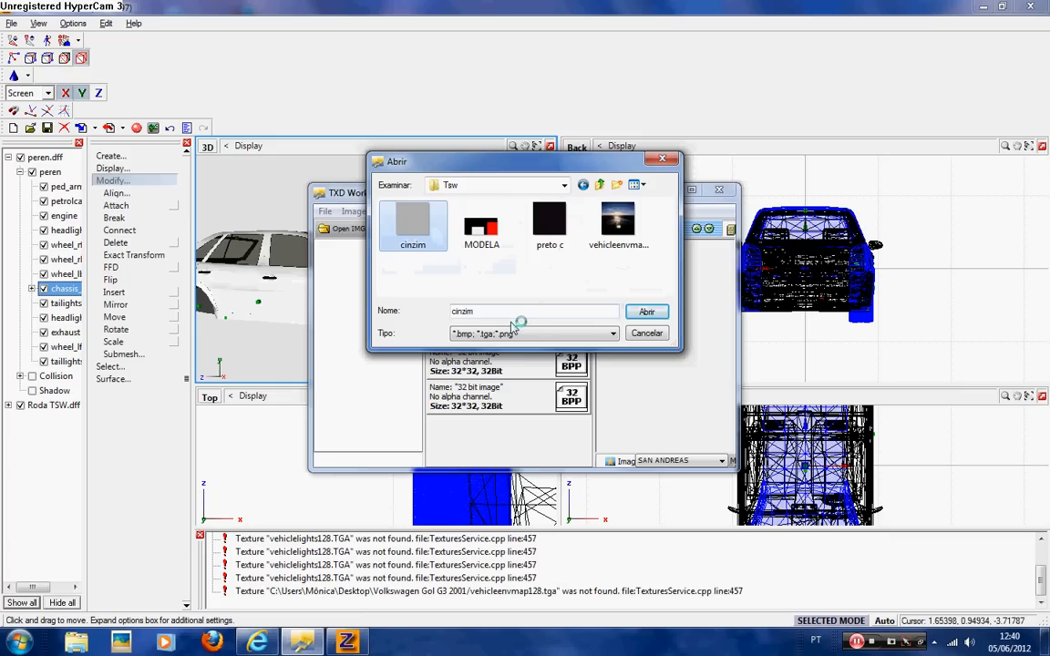
left_click_drag(479, 314, 424, 323)
key("ctrl+c")
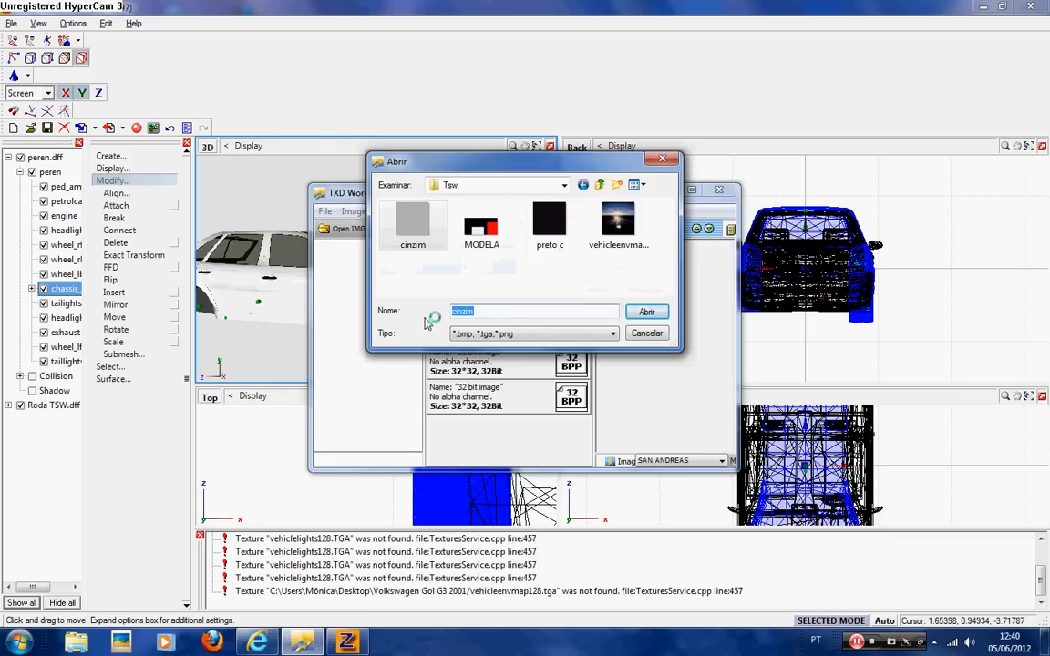
left_click(647, 311)
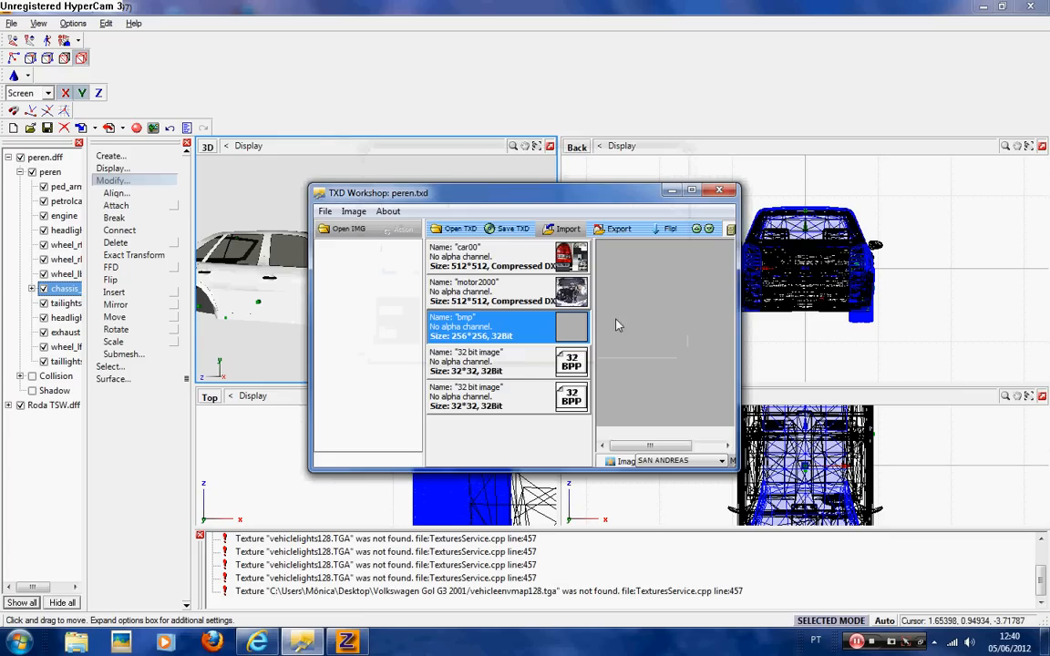
Rename the imported grey texture as cinzim and enable compression in its image properties.
double_click(511, 321)
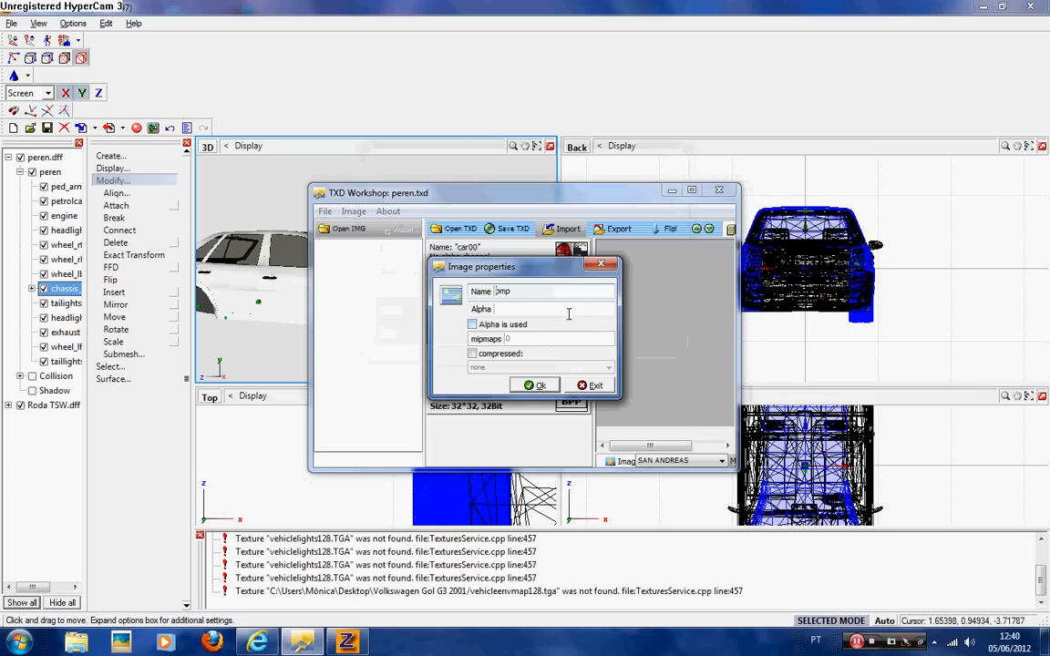
key("ctrl+v")
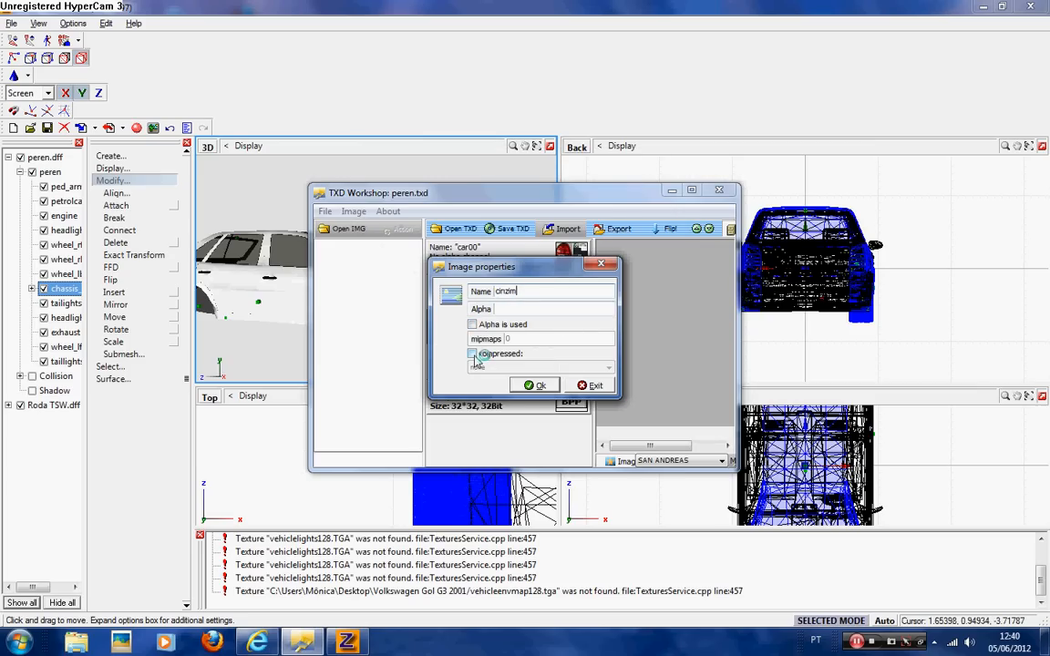
left_click(472, 354)
left_click(538, 384)
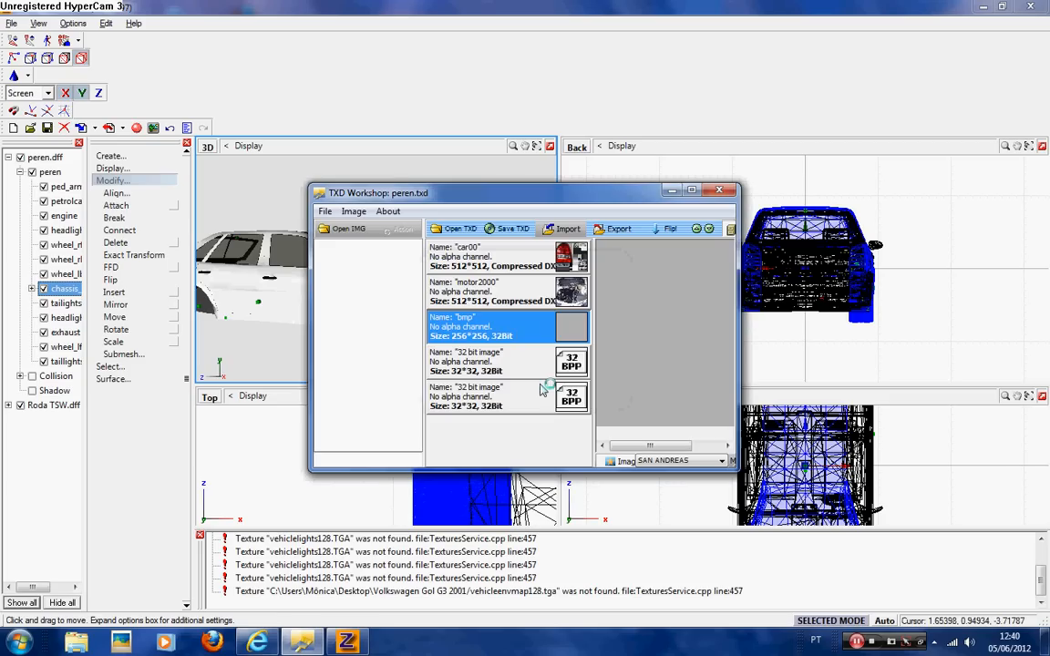
Import the MODELA image from the Tsw folder into the first remaining blank 32-bit image, copying its file name.
left_click(543, 368)
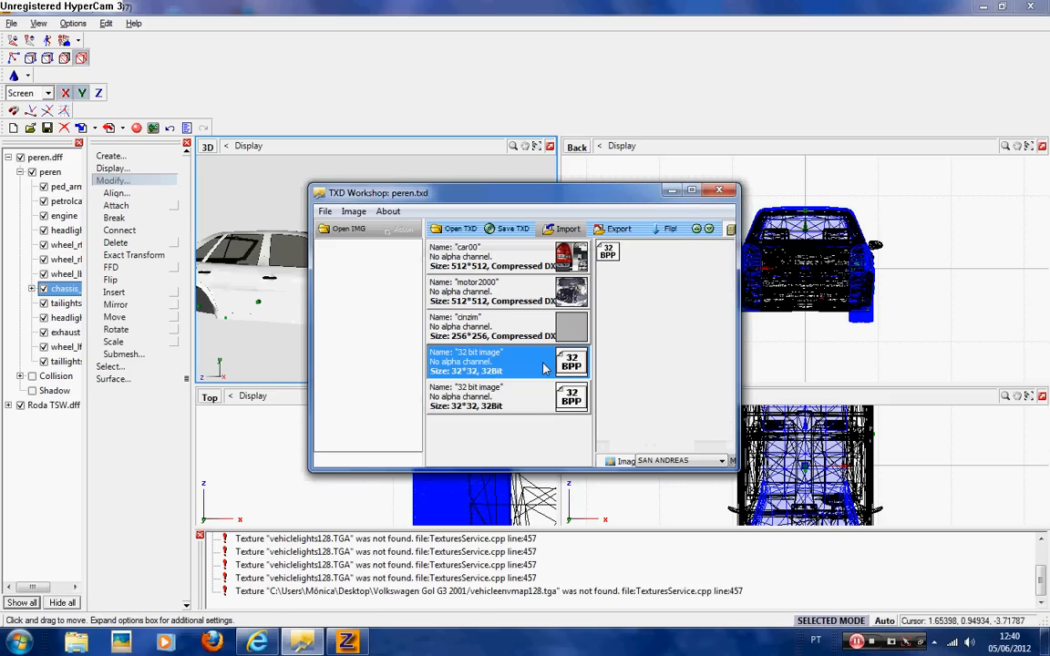
left_click(566, 228)
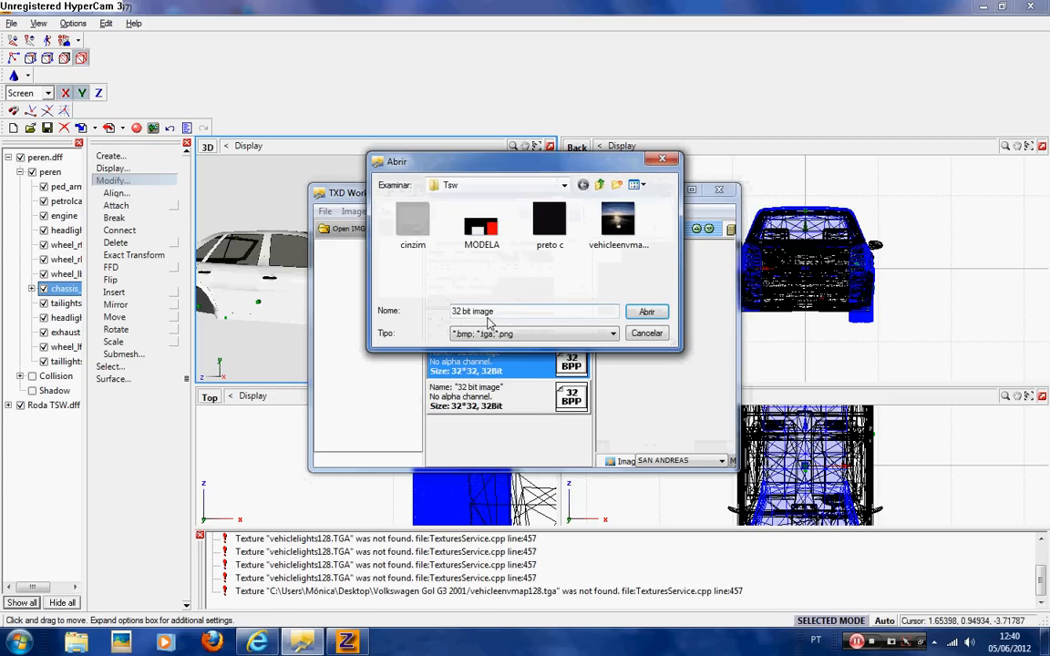
left_click(481, 228)
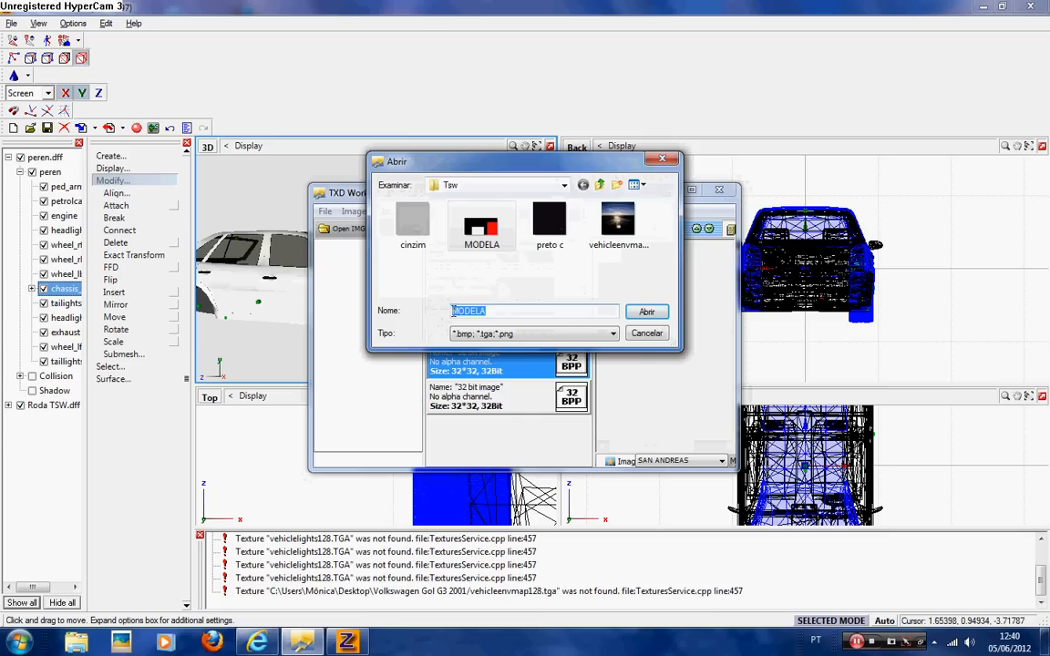
left_click(642, 311)
Rename the imported black, white and red texture as MODELA and enable compression in its image properties.
double_click(560, 378)
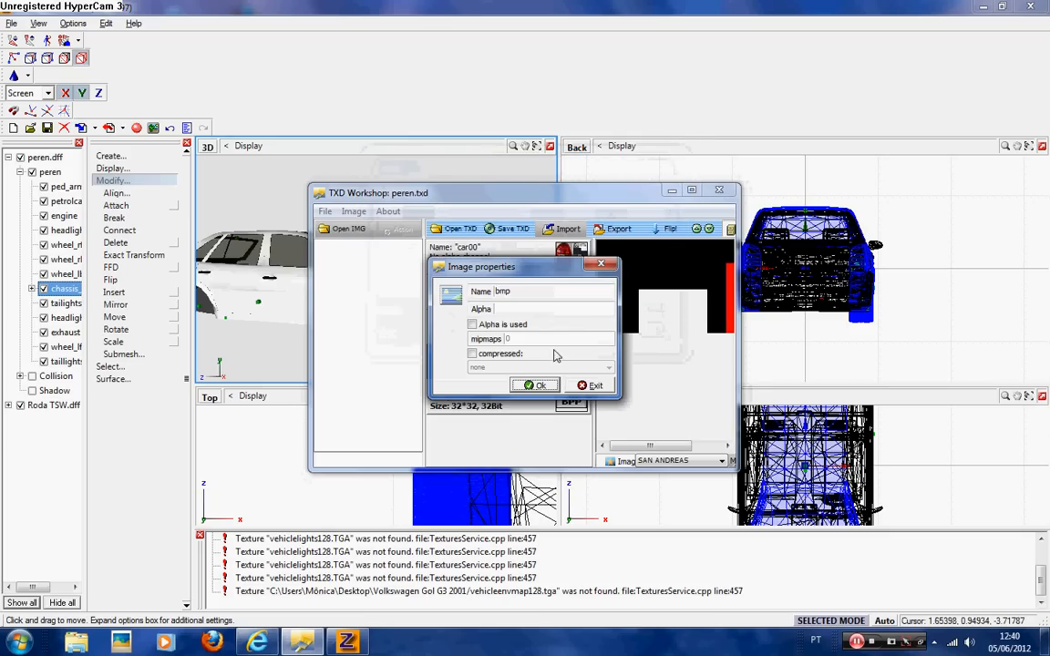
type("MODELA")
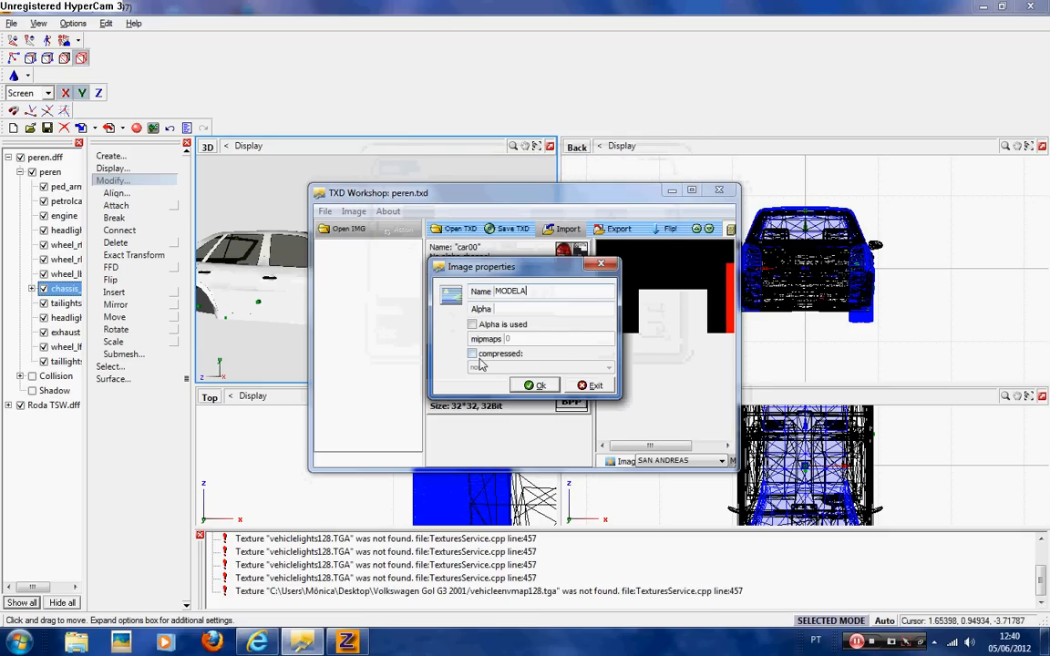
left_click(536, 386)
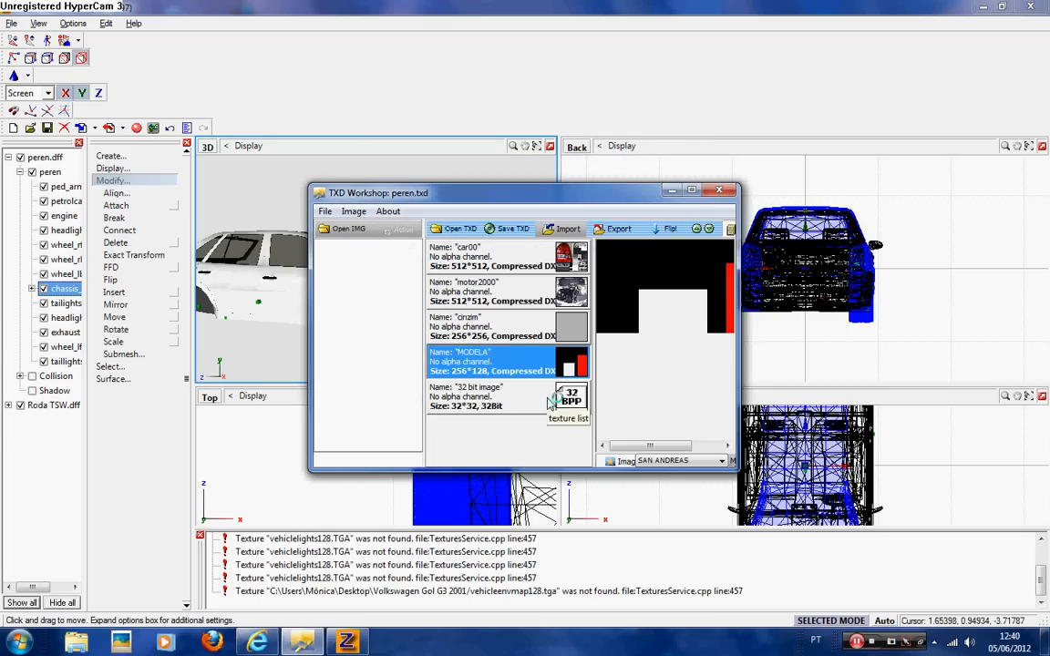
Import the preto c image into the last blank 32-bit image, and set its properties to the name preto c with compression enabled.
left_click(511, 397)
left_click(566, 229)
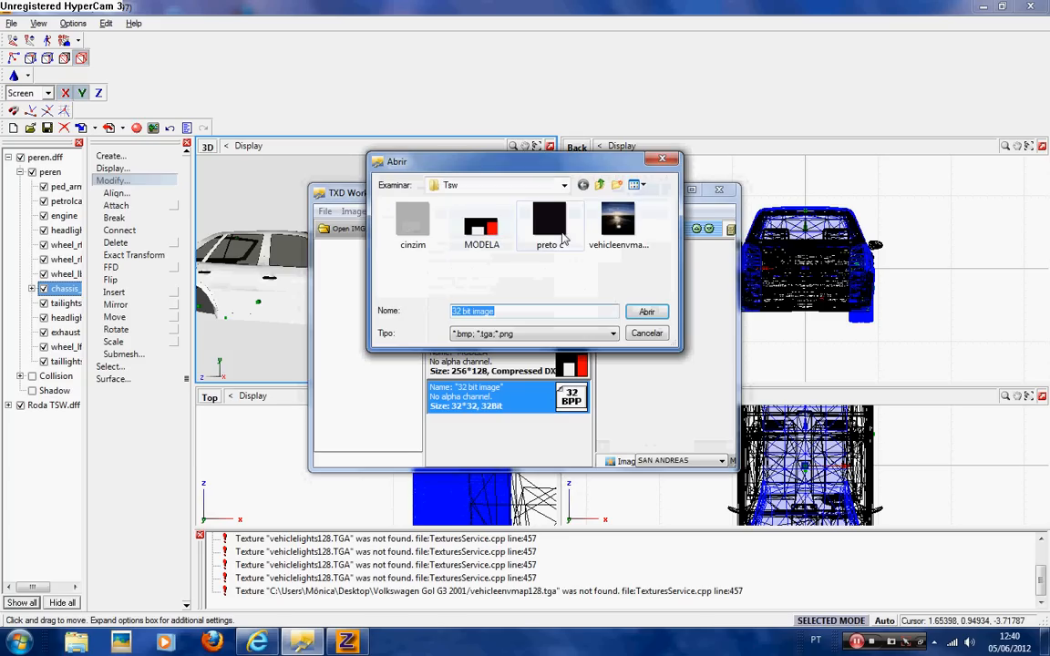
left_click(549, 222)
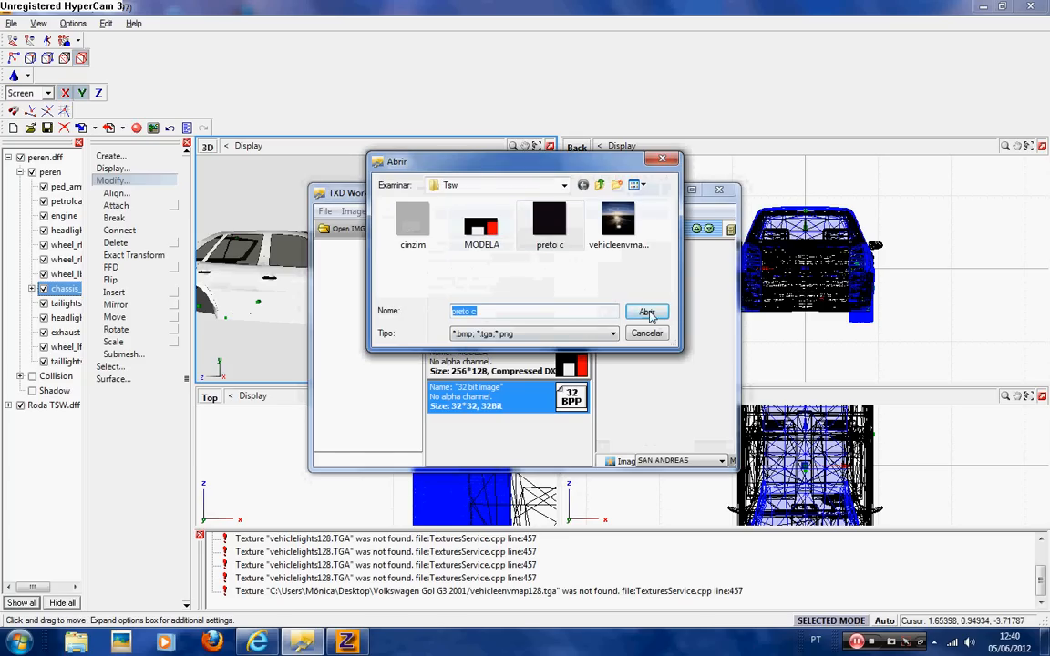
key("Return")
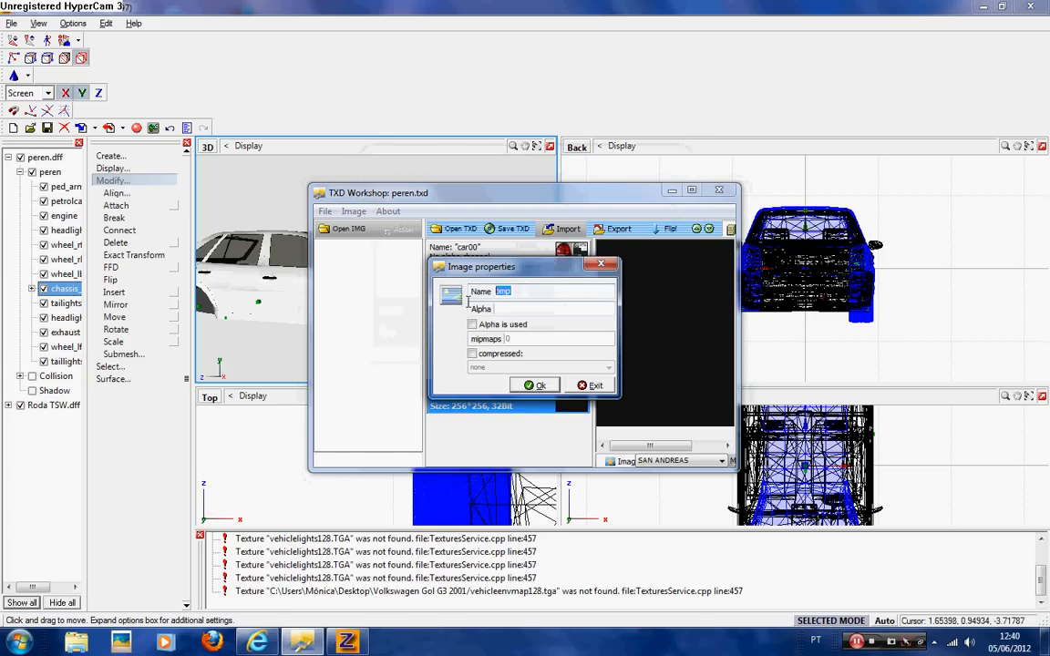
left_click(536, 386)
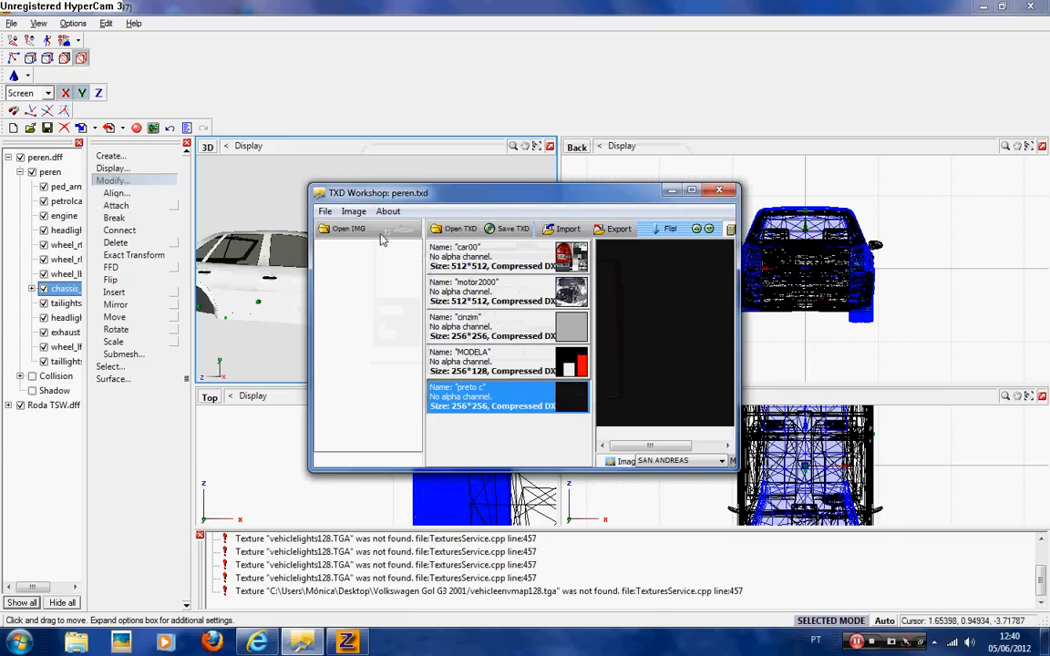
Save a copy of the texture archive as peren in TXD format on the desktop (Área de Trabalho).
left_click(325, 211)
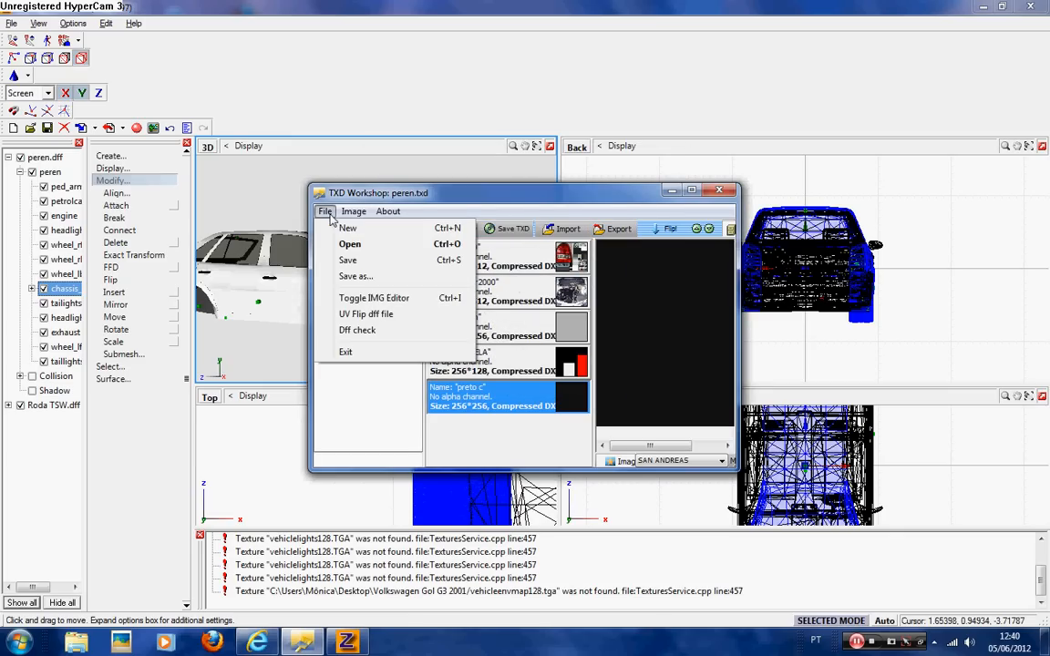
left_click(366, 277)
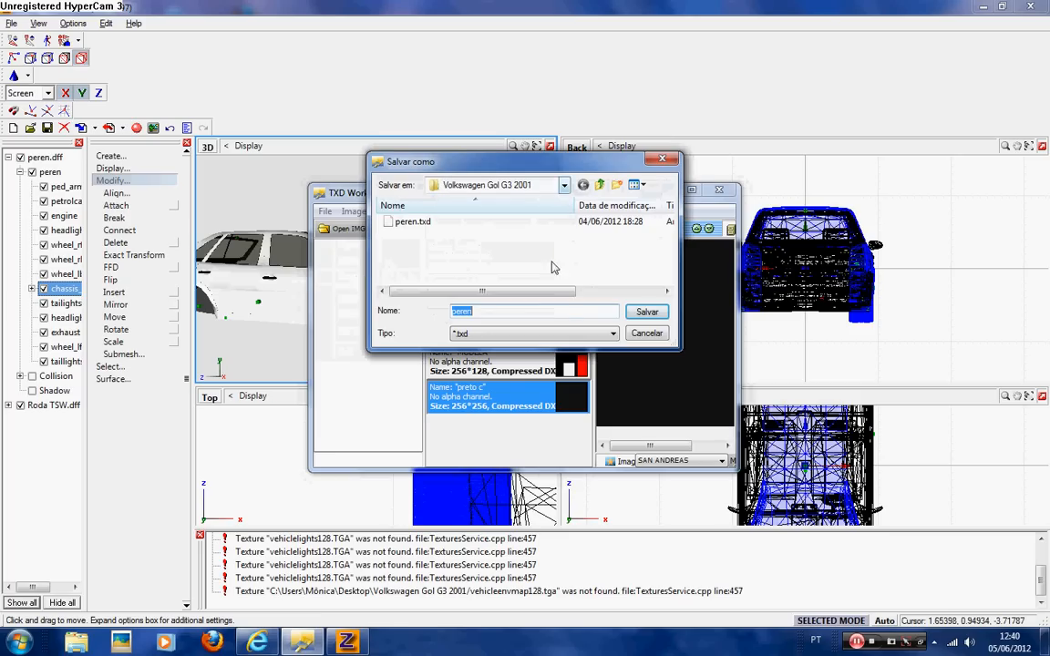
left_click(558, 190)
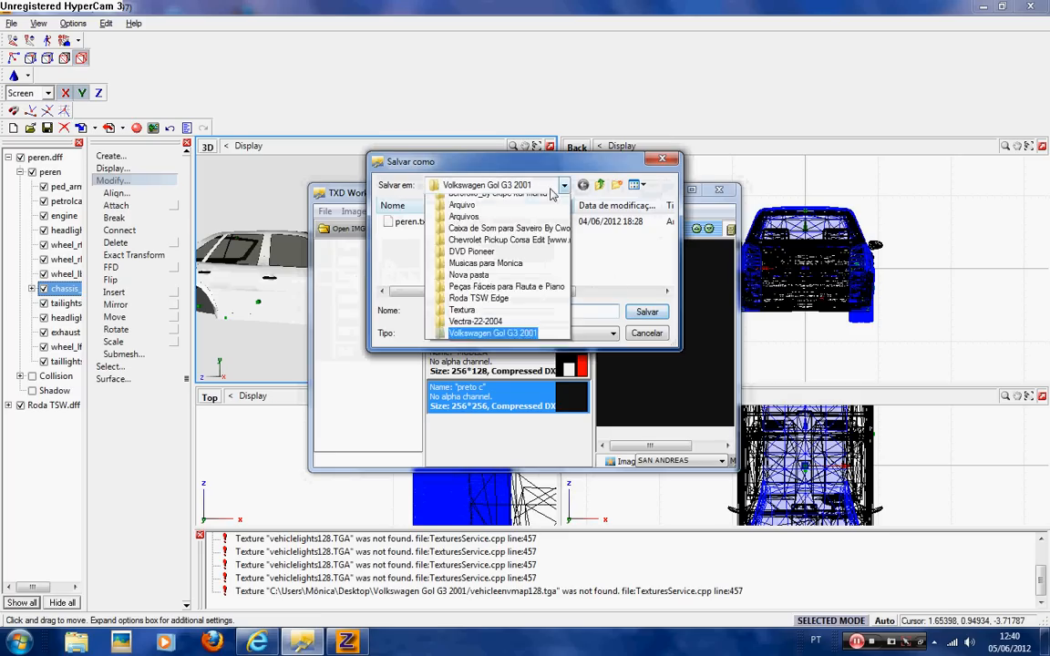
left_click(469, 197)
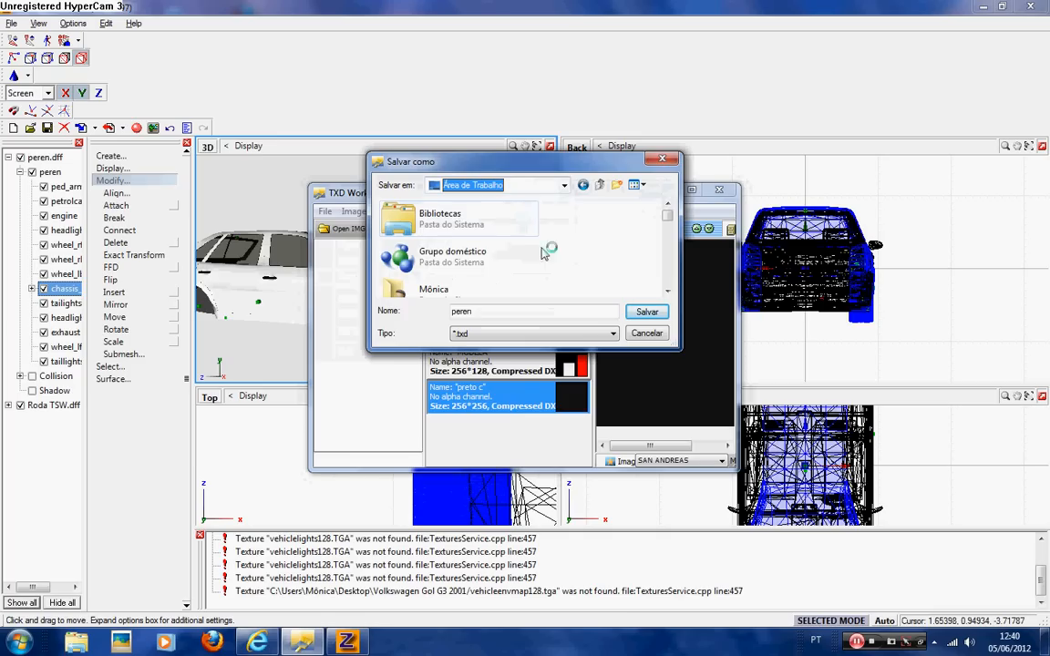
left_click(659, 310)
Minimize the open windows and move peren.txd from the desktop into the Volkswagen Gol G3 2001 folder, replacing the existing file.
left_click(672, 189)
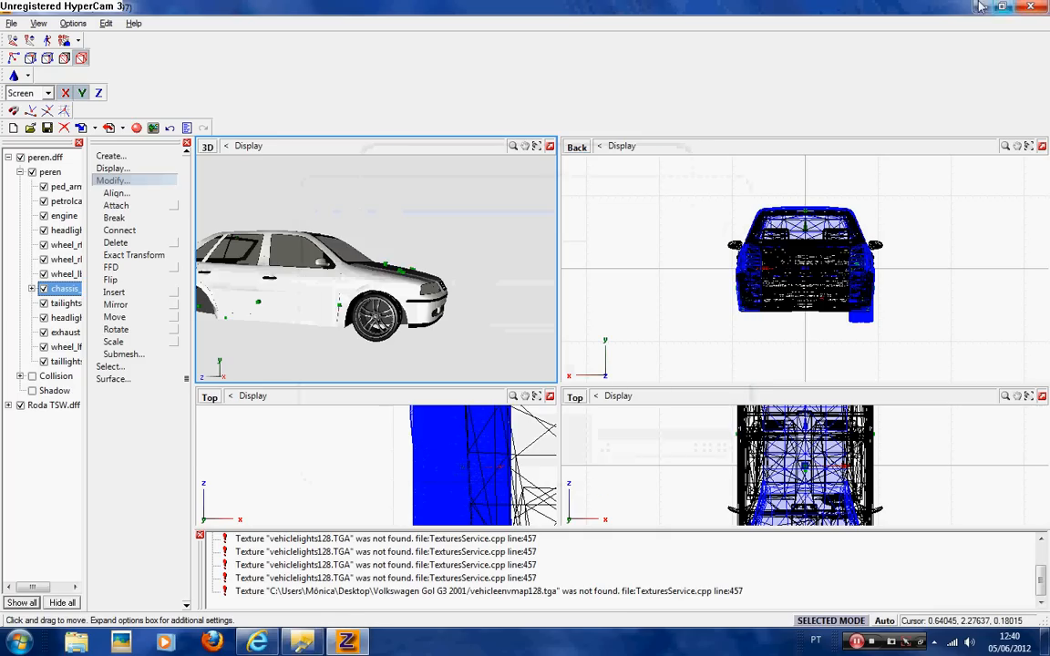
left_click(983, 6)
left_click(981, 7)
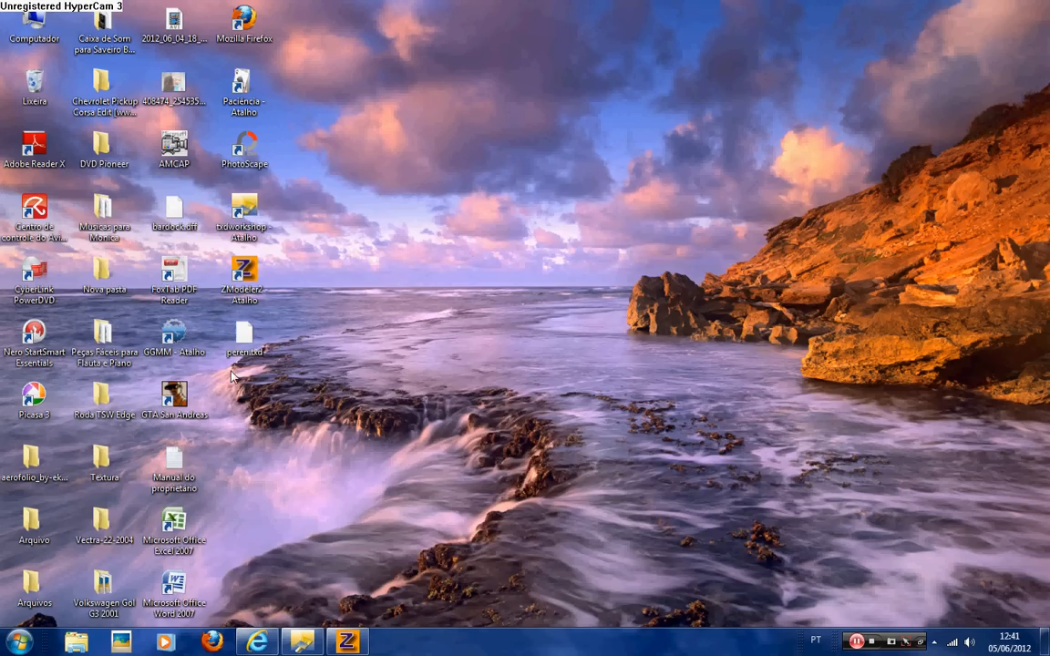
left_click(236, 338)
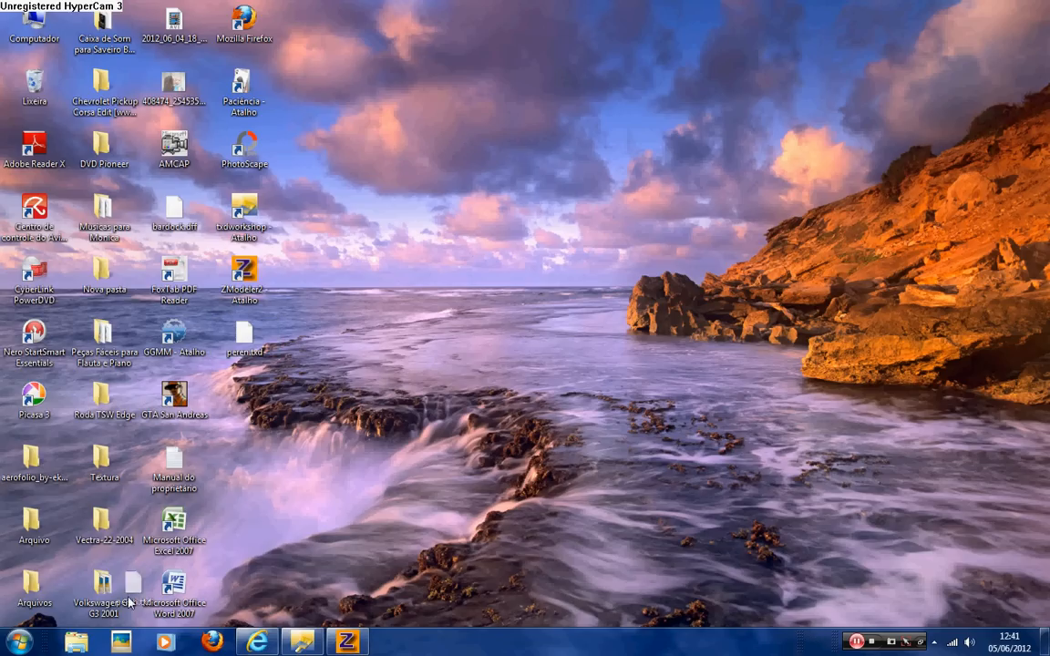
left_click_drag(109, 601, 107, 601)
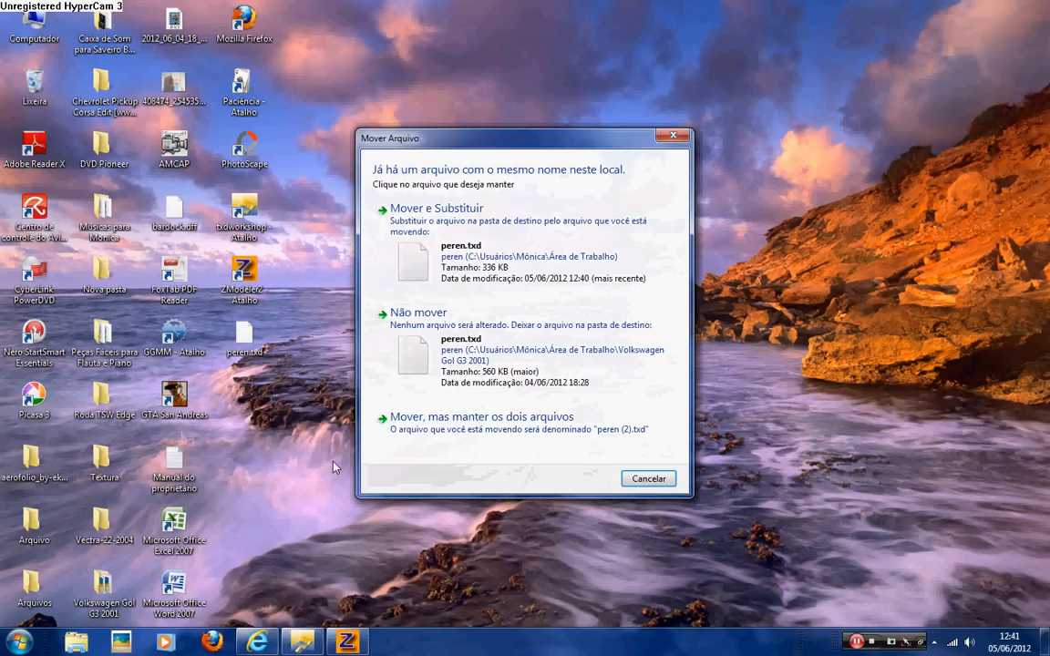
left_click(387, 226)
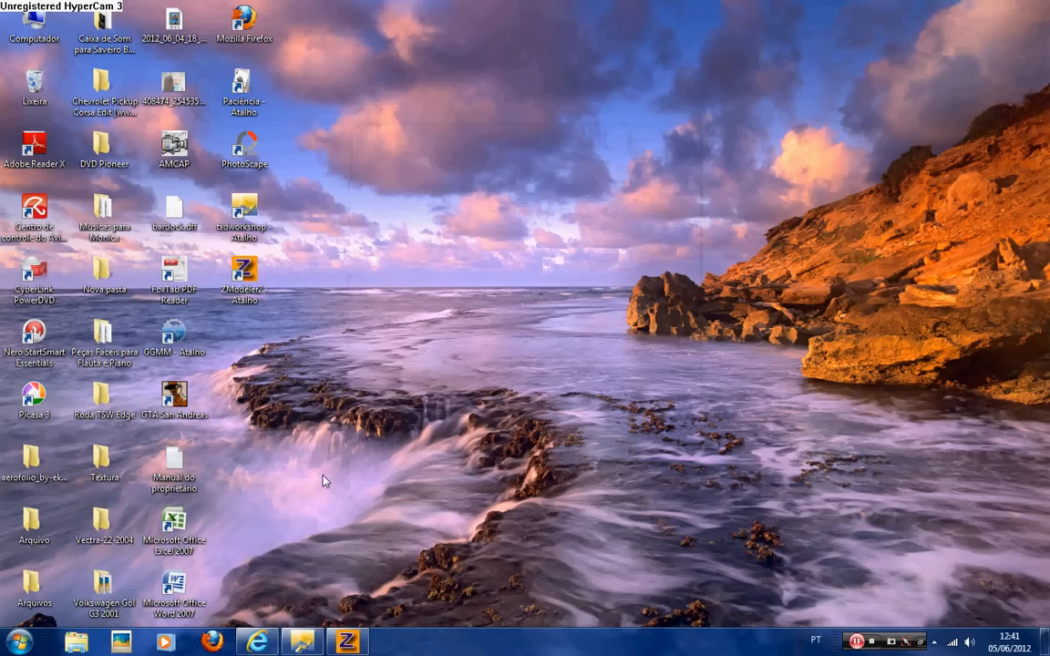